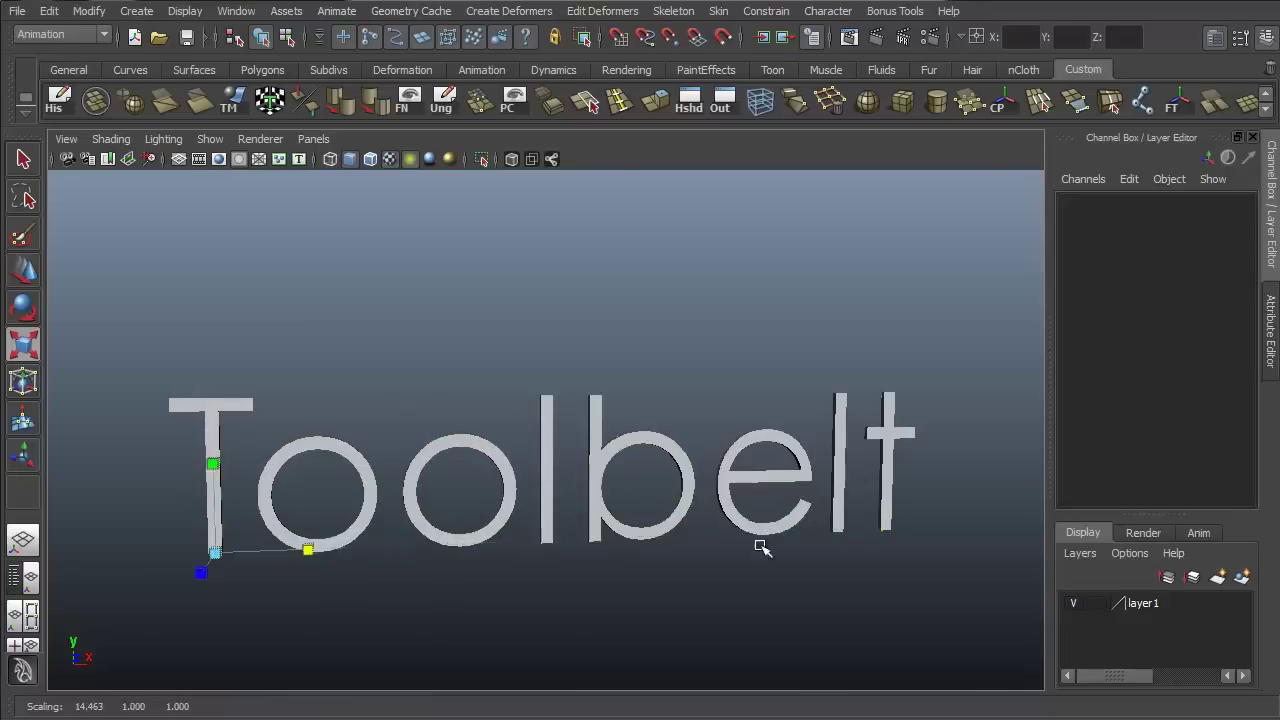
Move the word 'the' up above Maya and tumble closer to the full 'the Maya Toolbelt Freeform Fillet' title
key("e")
middle_click_drag(617, 514, 729, 400, "alt")
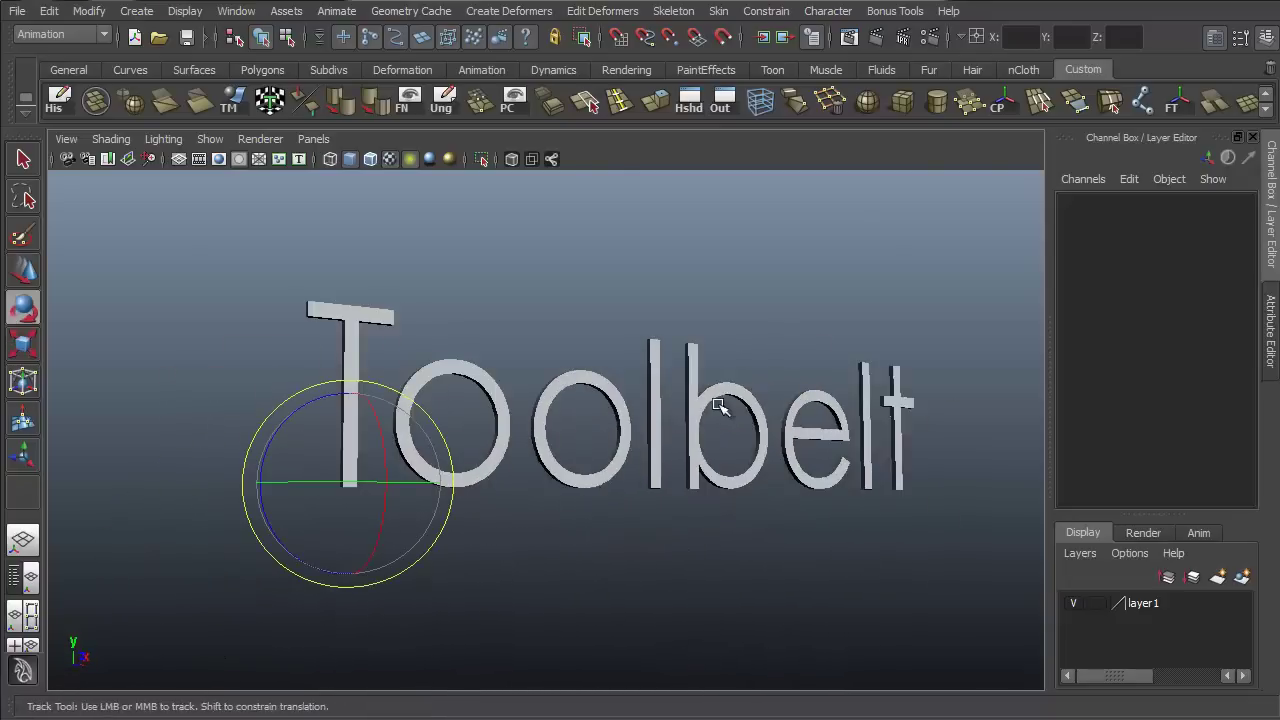
scroll(288, 538, "up", 2)
left_click_drag(288, 538, 531, 394, "alt")
key("w")
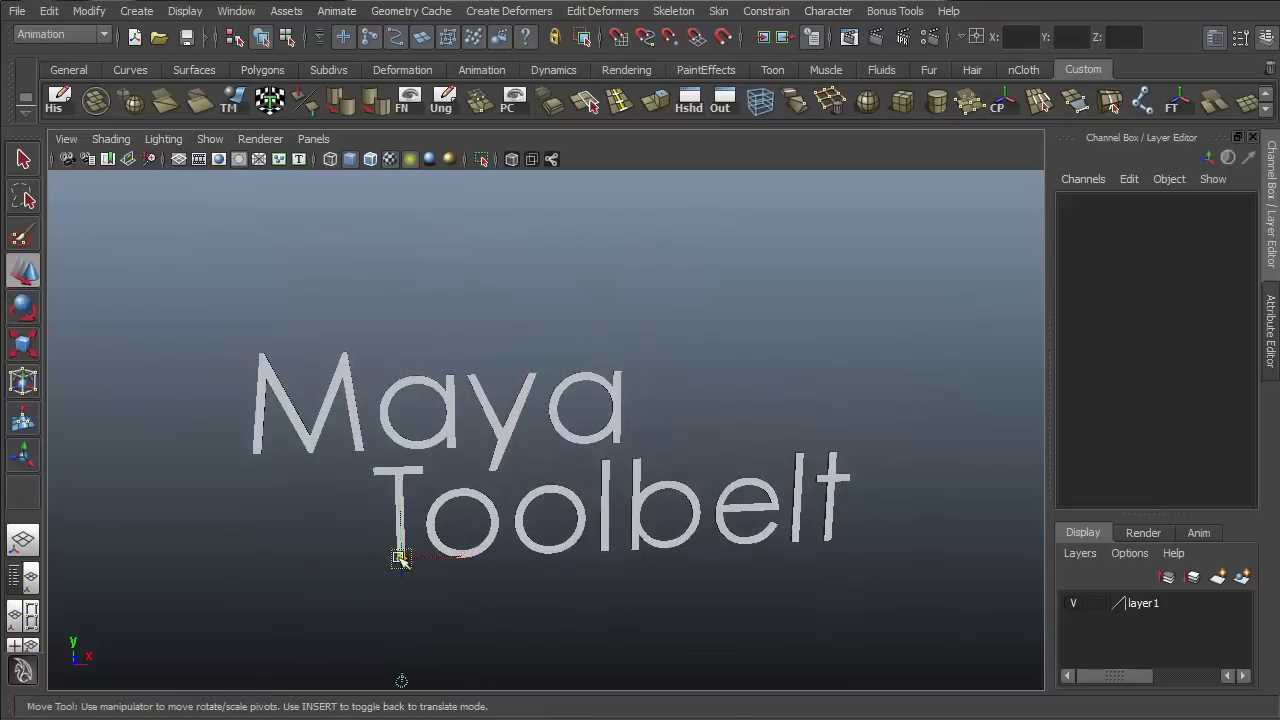
left_click(307, 447)
left_click_drag(304, 308, 300, 170)
key("q")
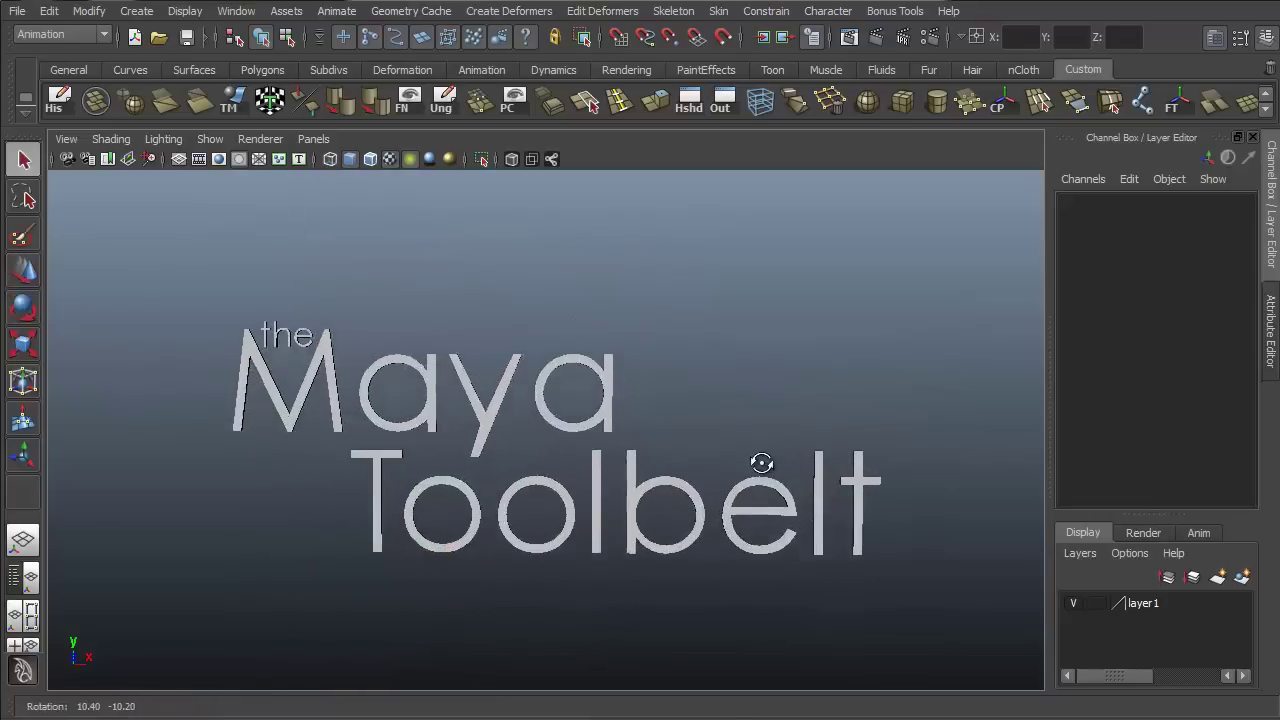
left_click_drag(760, 463, 845, 378, "alt")
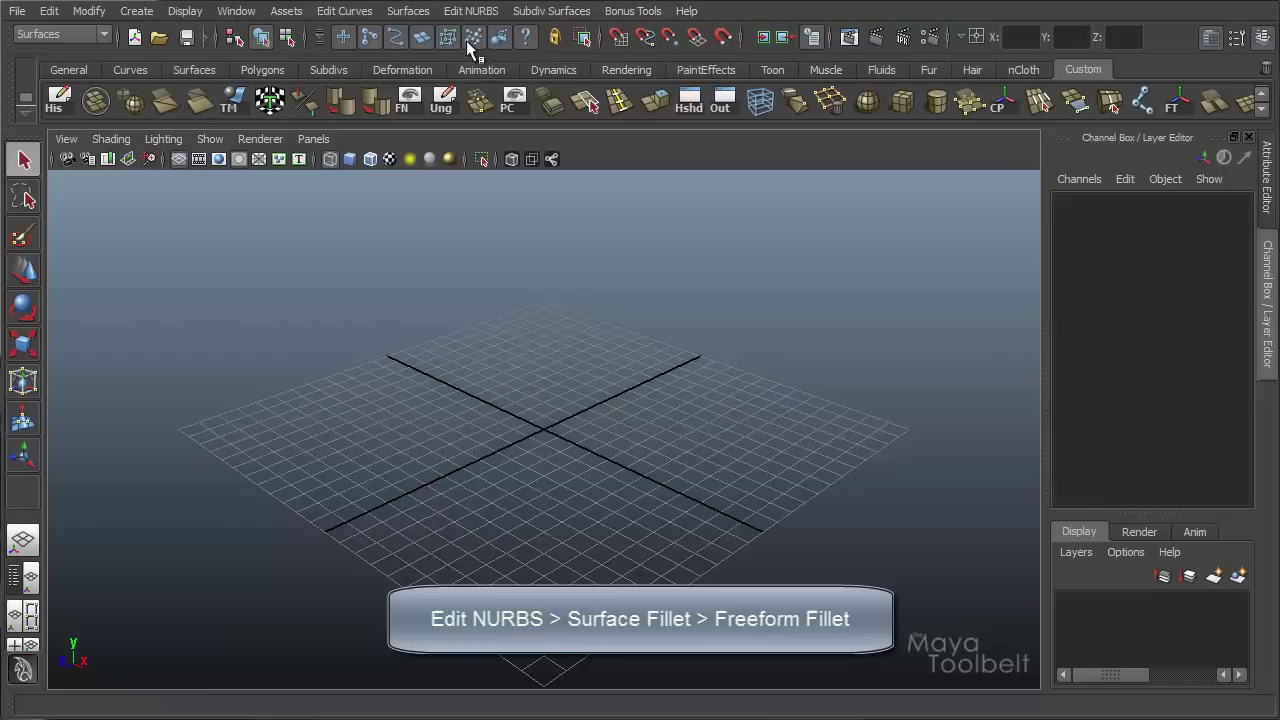
Keep the Surfaces menu set and show the Edit NURBS > Surface Fillet submenu with Freeform Fillet
left_click(55, 35)
left_click(58, 36)
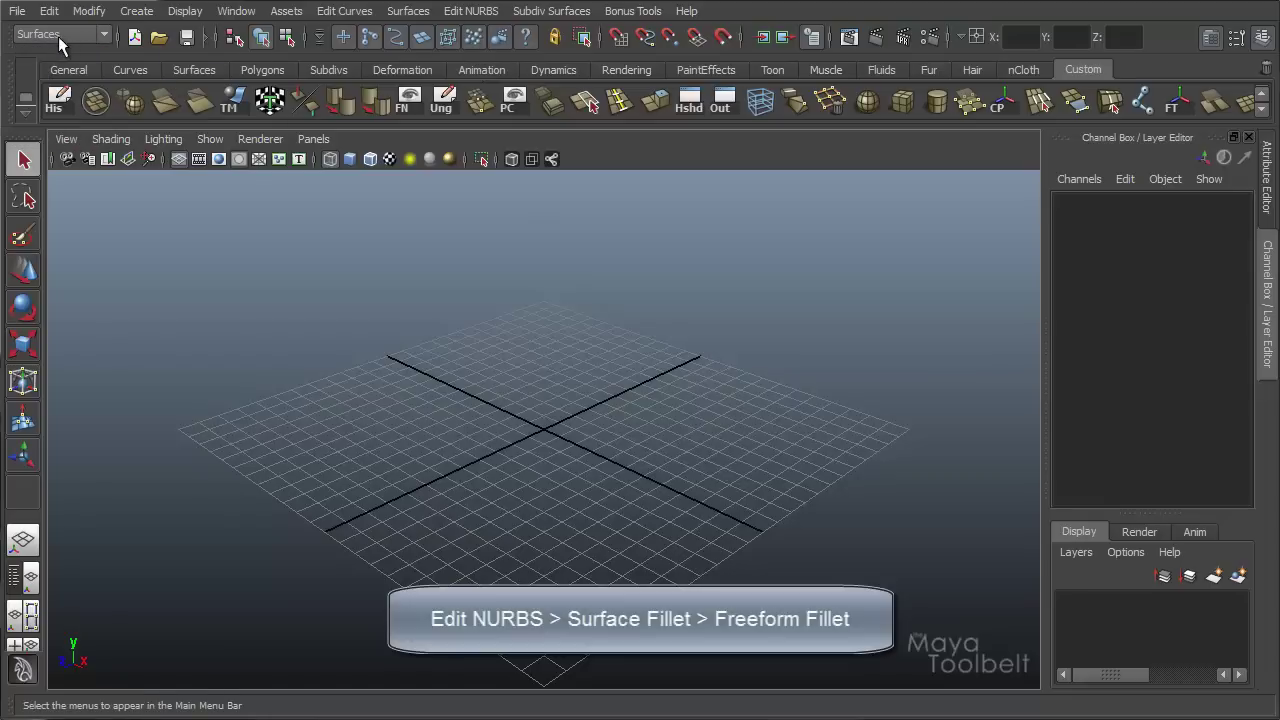
left_click(471, 11)
mouse_move(546, 415)
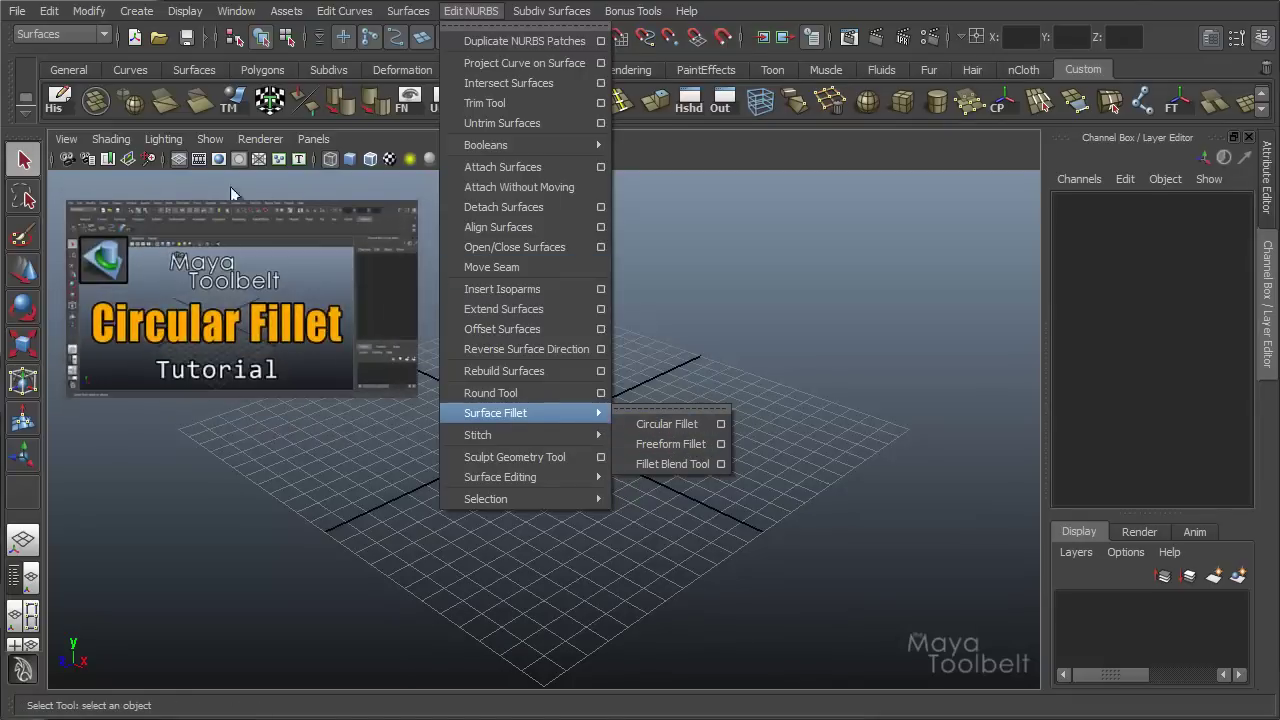
mouse_move(587, 420)
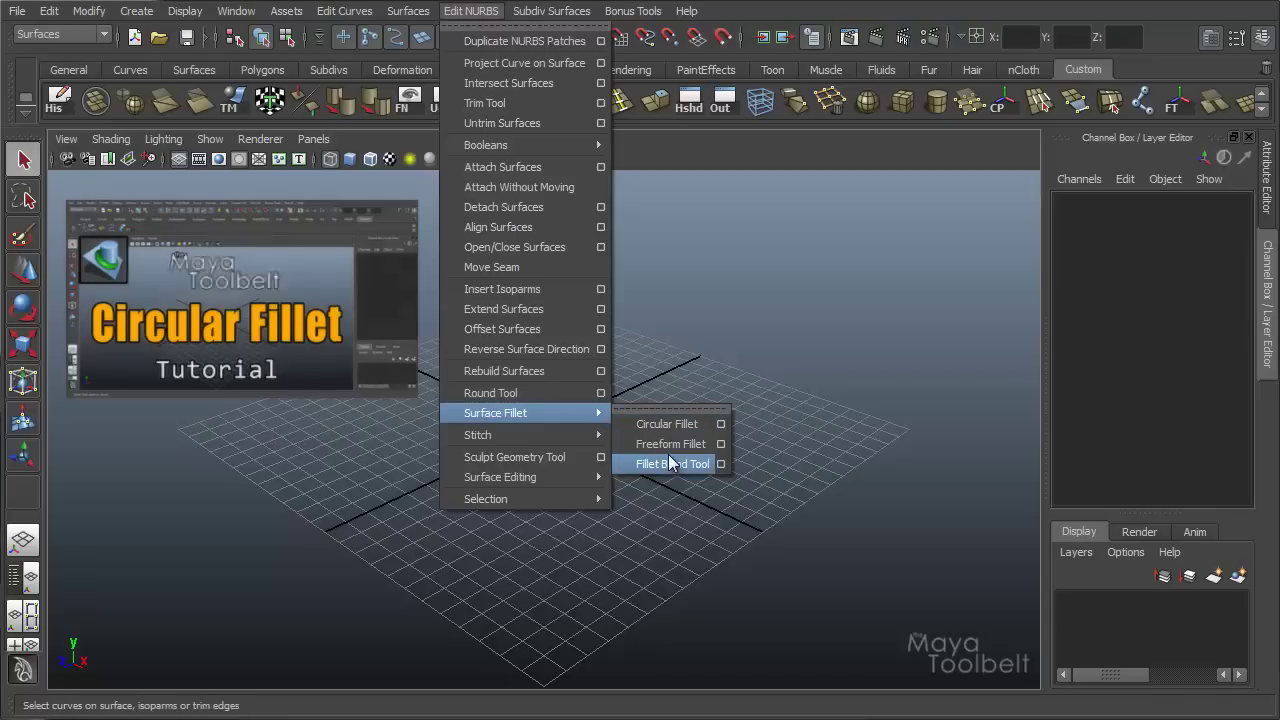
Open Freeform Fillet options, reset to defaults (Bias 0, Depth 0.5), and set tolerance to Local
left_click(722, 445)
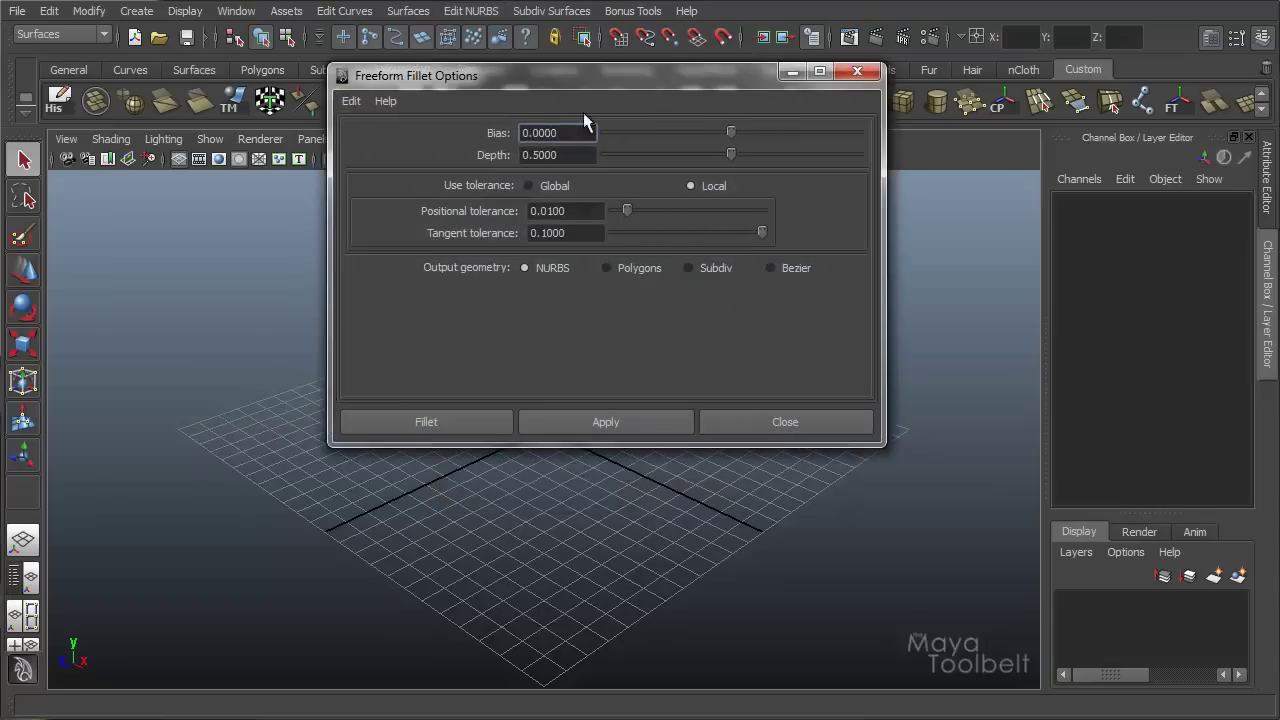
left_click(351, 101)
left_click(381, 140)
left_click(559, 185)
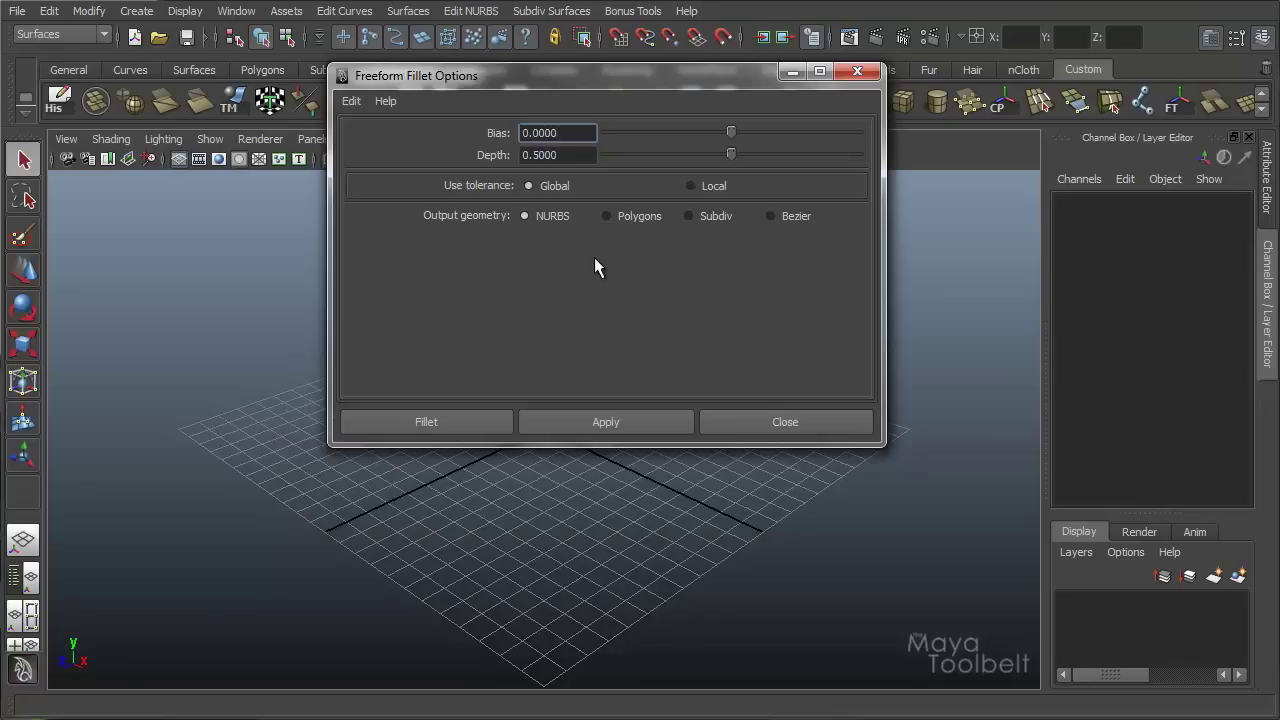
left_click_drag(524, 78, 659, 194)
left_click(836, 298)
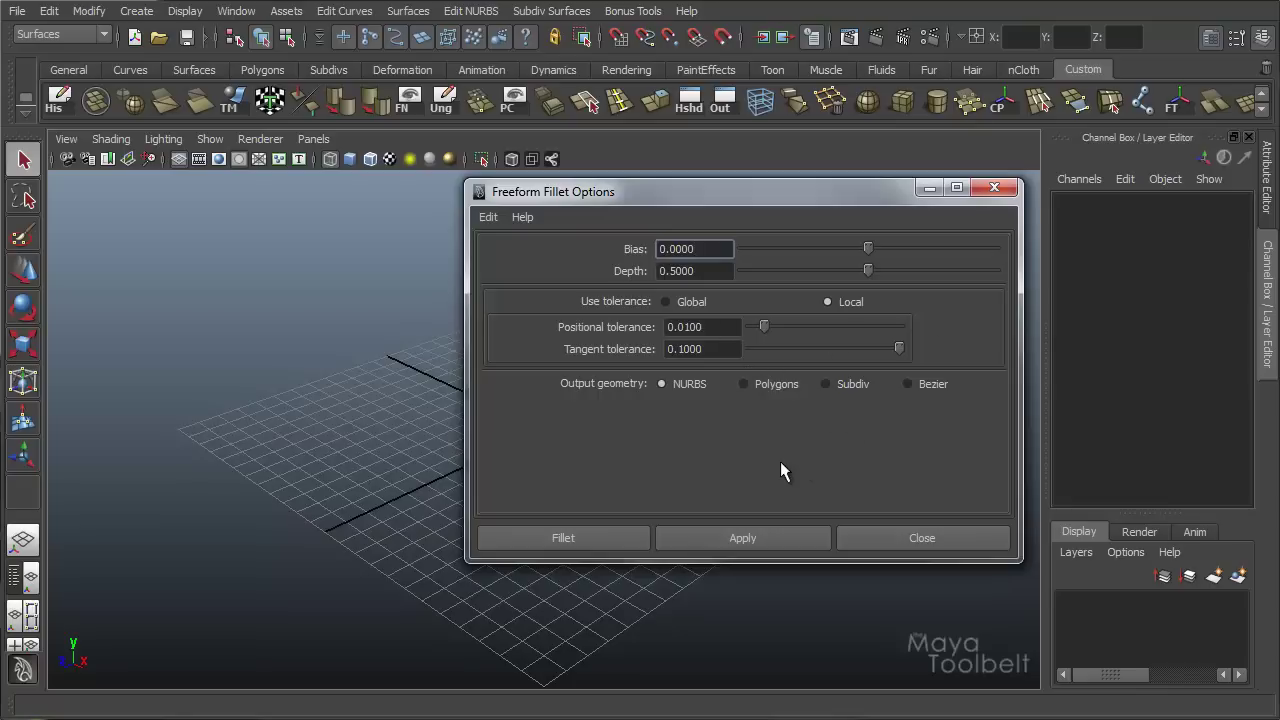
Set the fillet to Global tolerance and check Preferences tolerances (0.00010, 0.10000) without saving
left_click(690, 300)
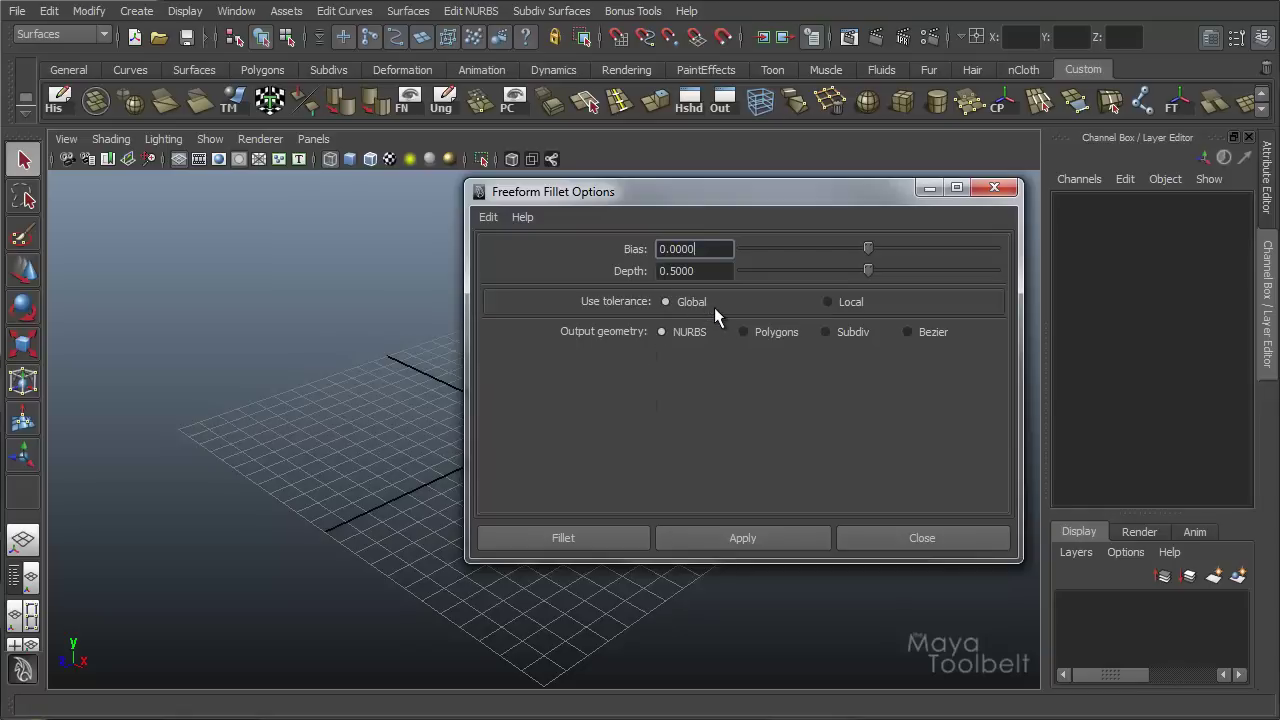
left_click(238, 12)
mouse_move(314, 126)
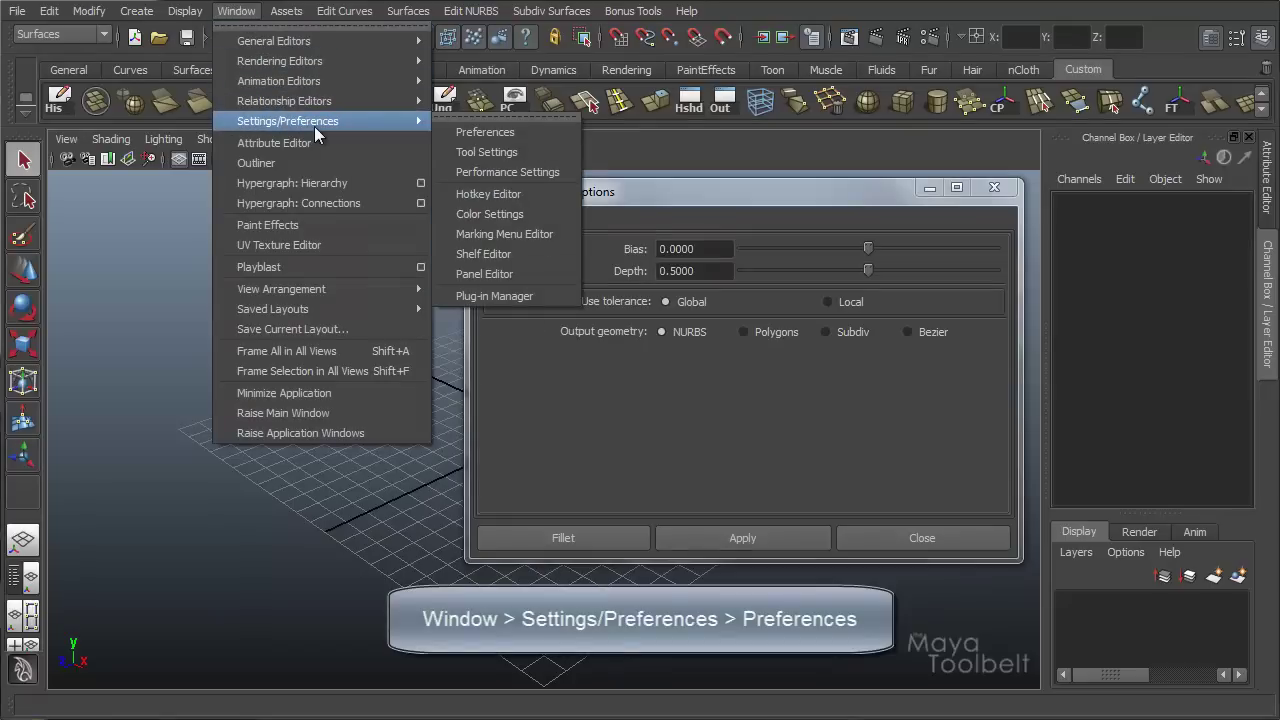
left_click(466, 133)
left_click_drag(341, 97, 527, 75)
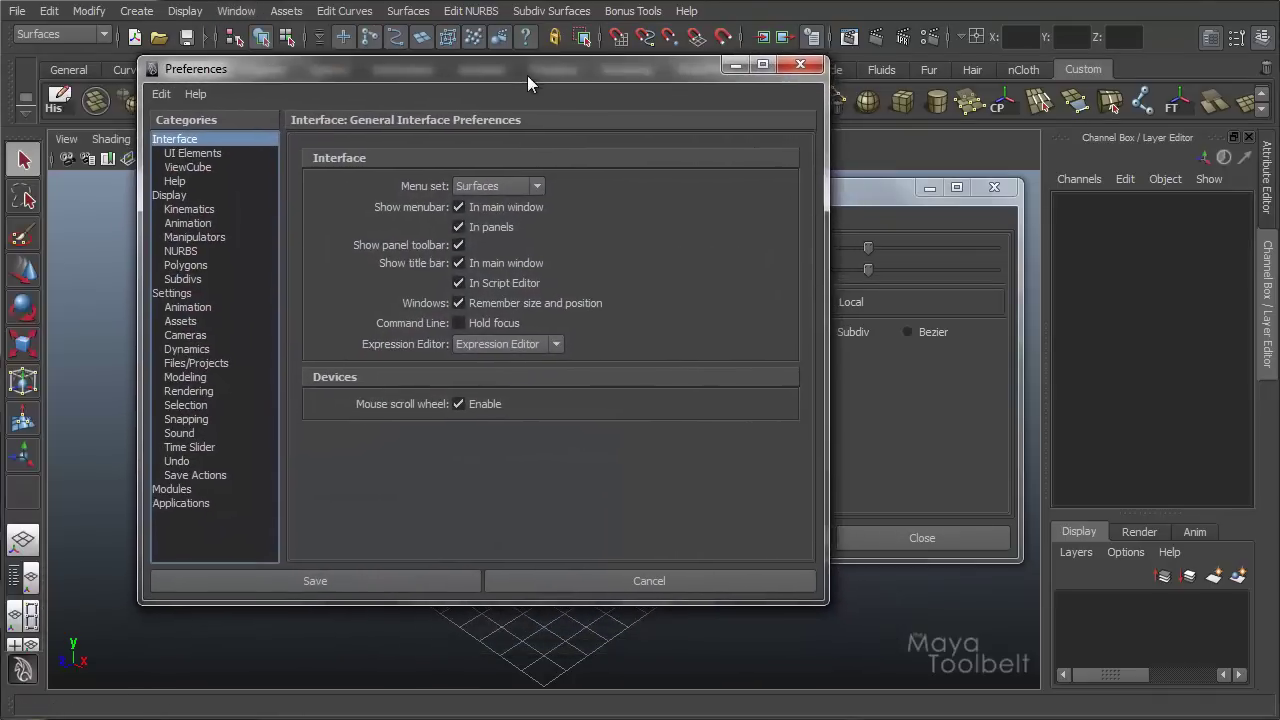
left_click(172, 294)
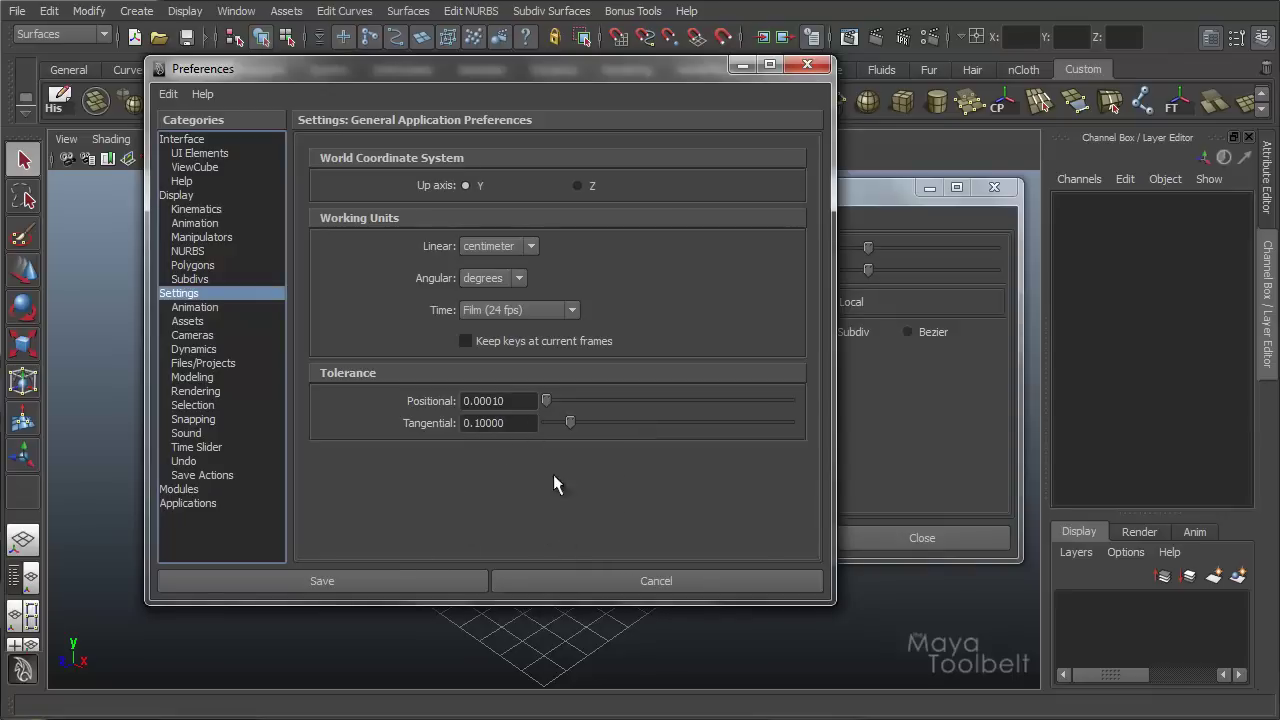
left_click(682, 586)
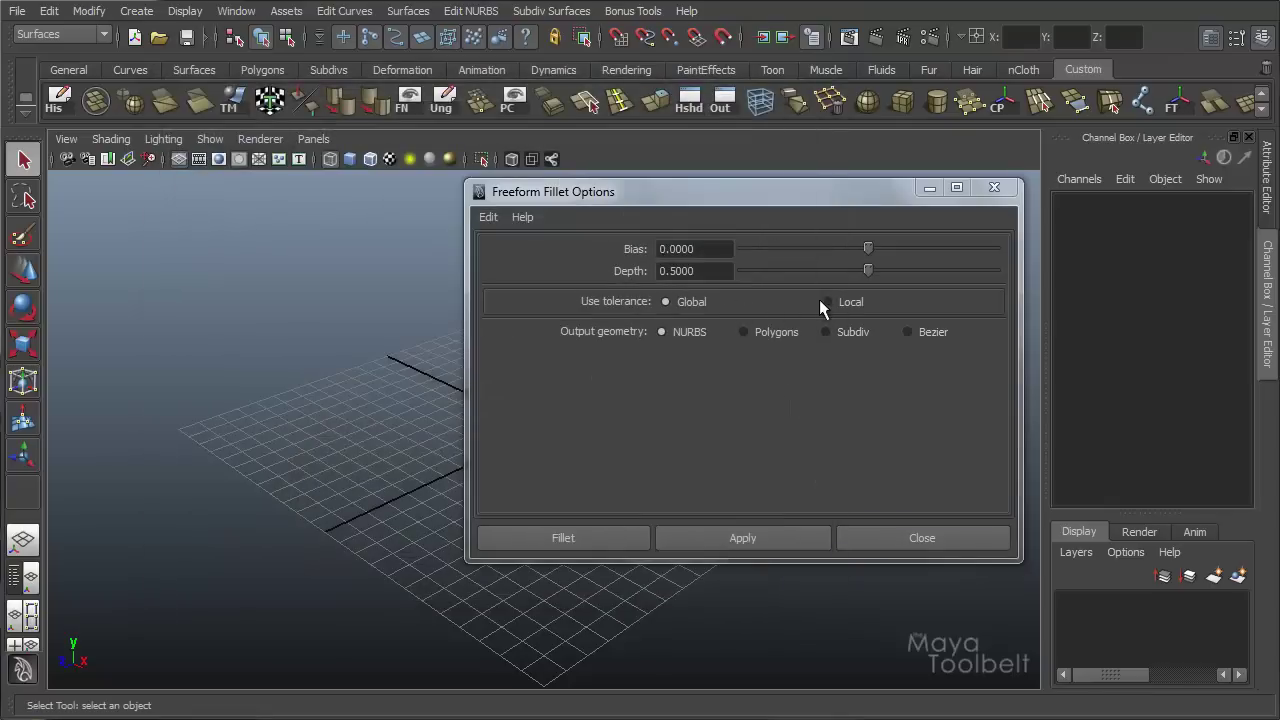
Switch to Local tolerance (Positional 0.0100, Tangent 0.1000), preview Polygons output, then return to NURBS
left_click(826, 302)
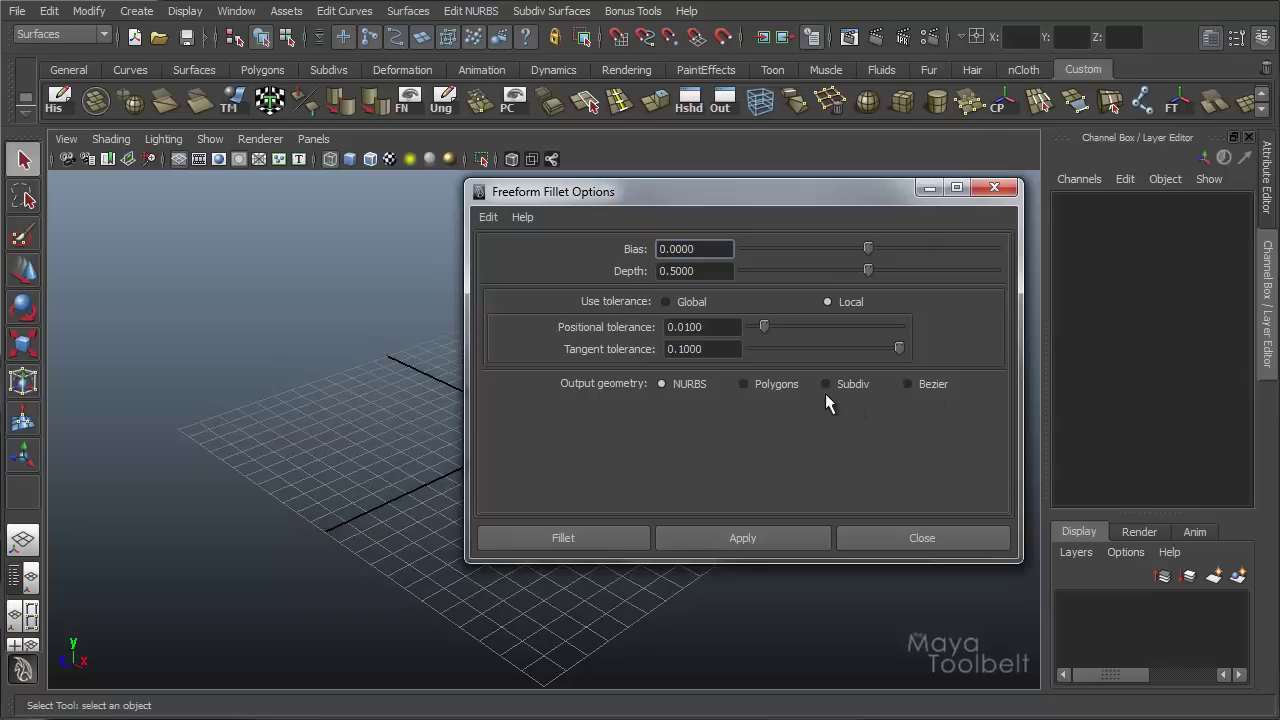
left_click(757, 389)
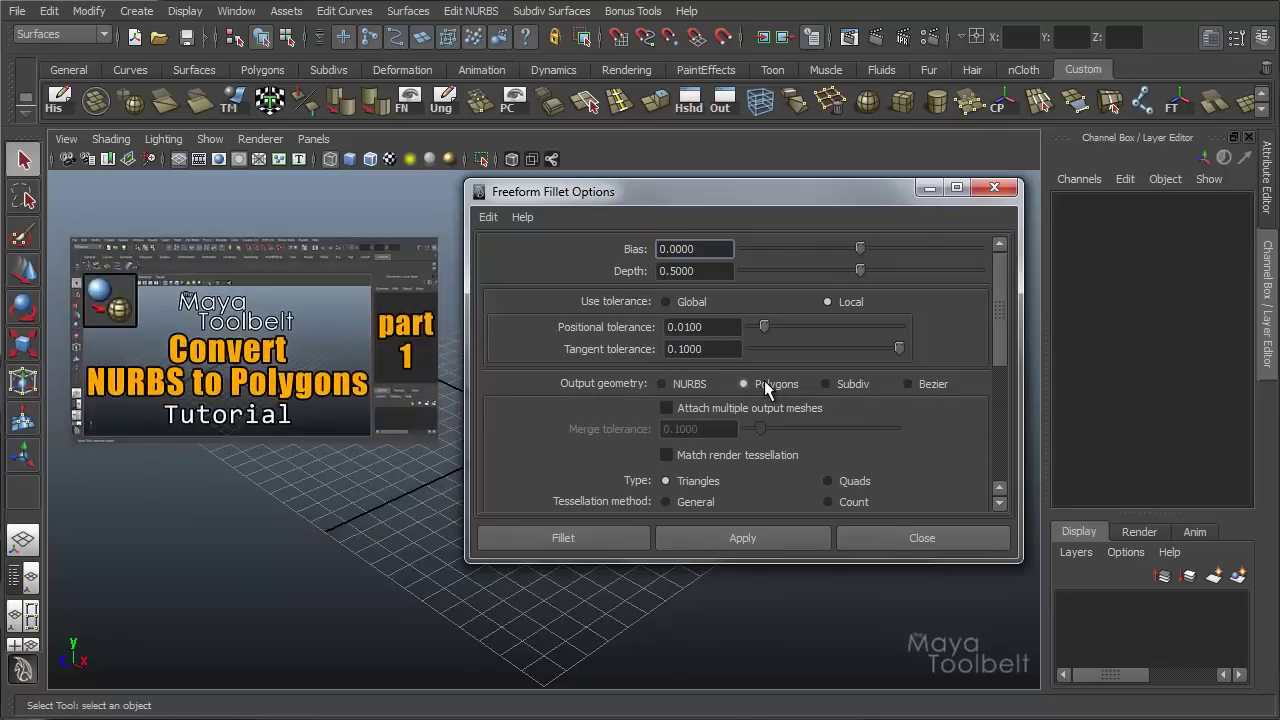
scroll(774, 374, "down", 2)
scroll(830, 368, "down", 1)
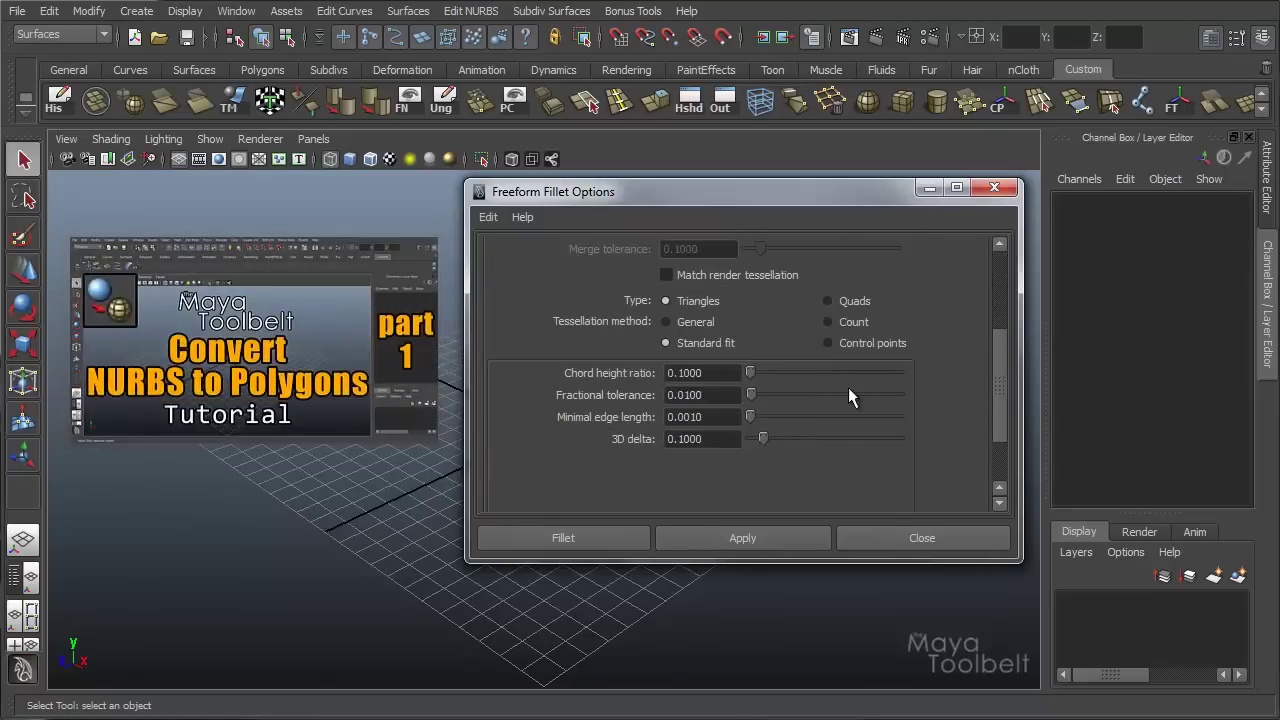
scroll(852, 385, "up", 1)
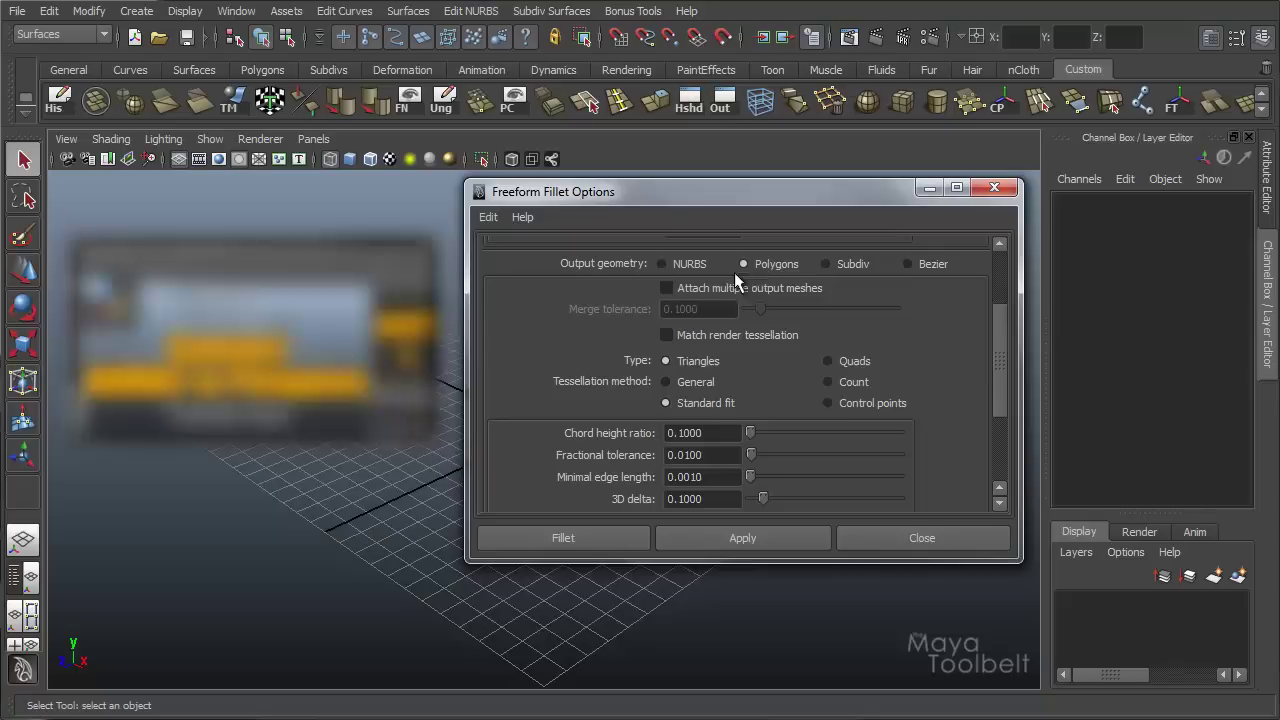
left_click(699, 264)
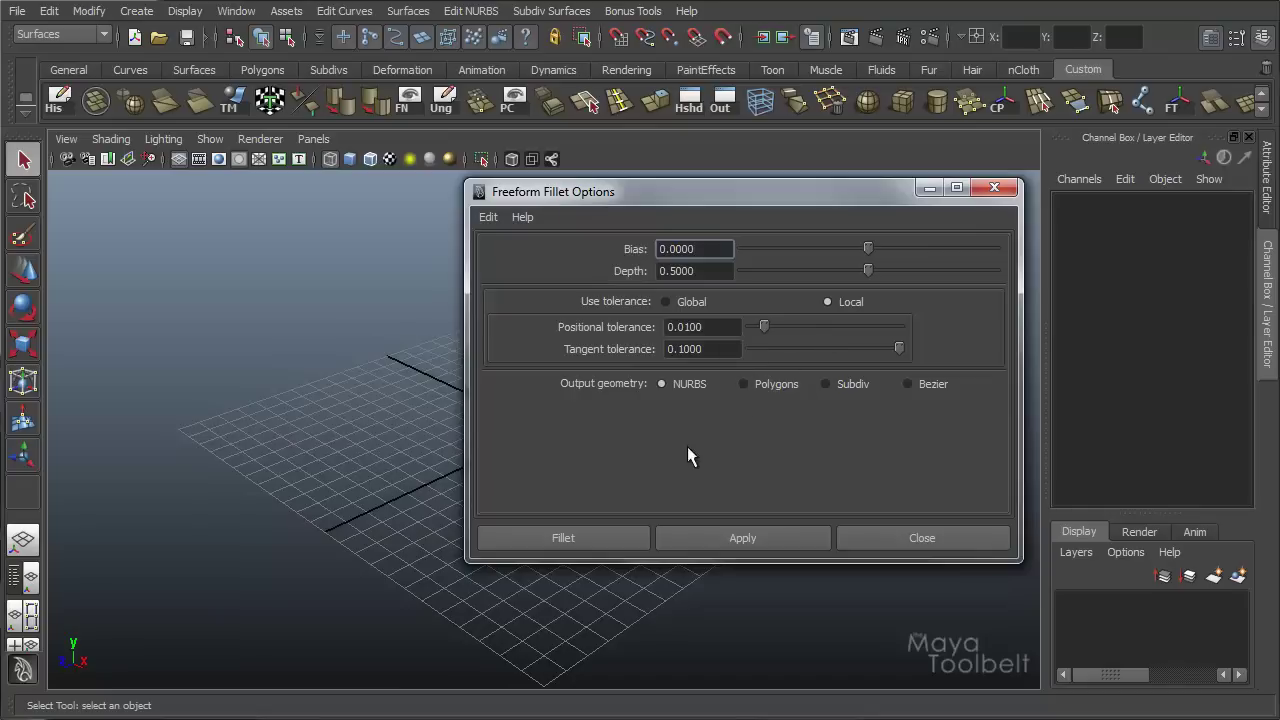
Draw a NURBS cylinder at the grid centre, smooth-shade it and stretch it along Y
left_click(928, 188)
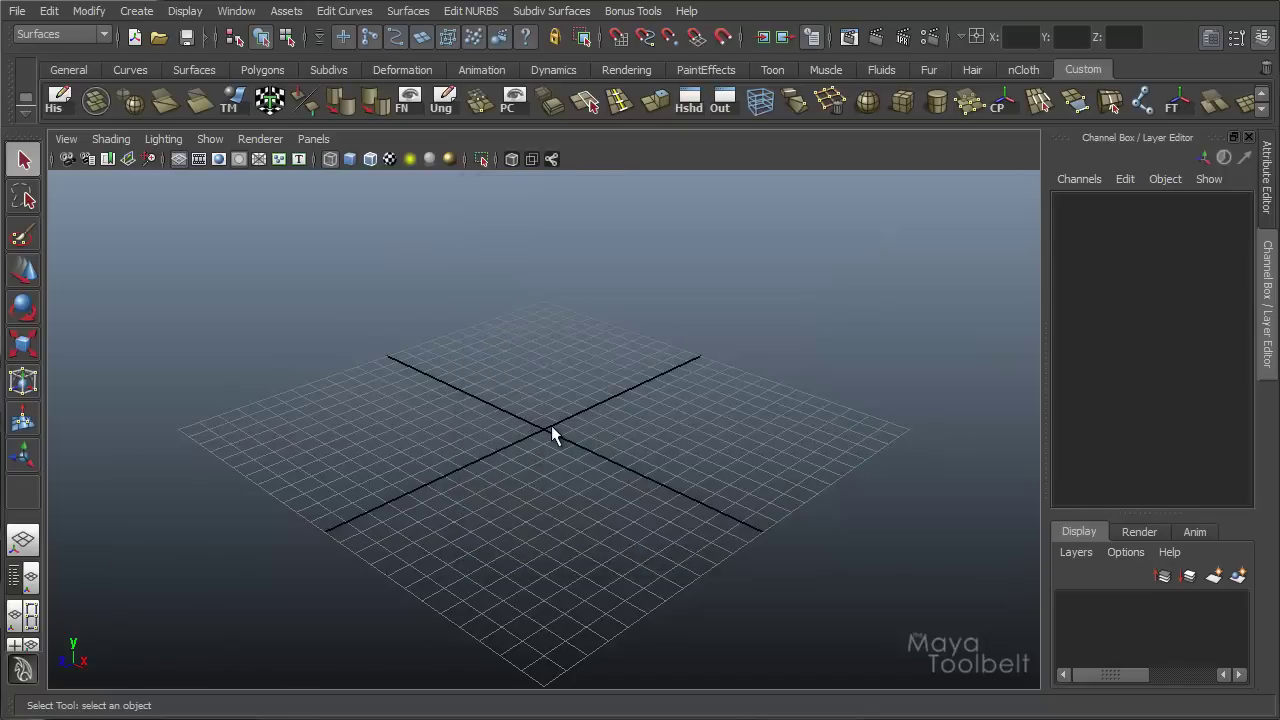
left_click_drag(700, 451, 655, 420, "alt")
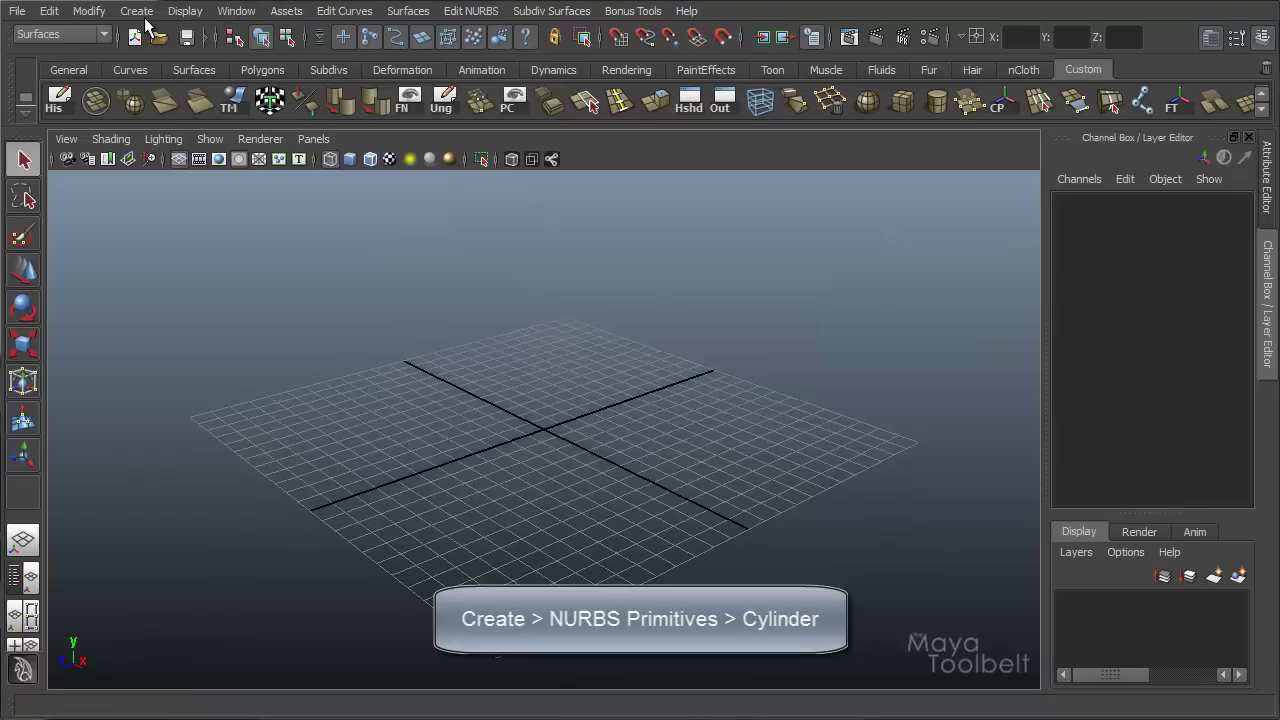
left_click(138, 12)
mouse_move(277, 48)
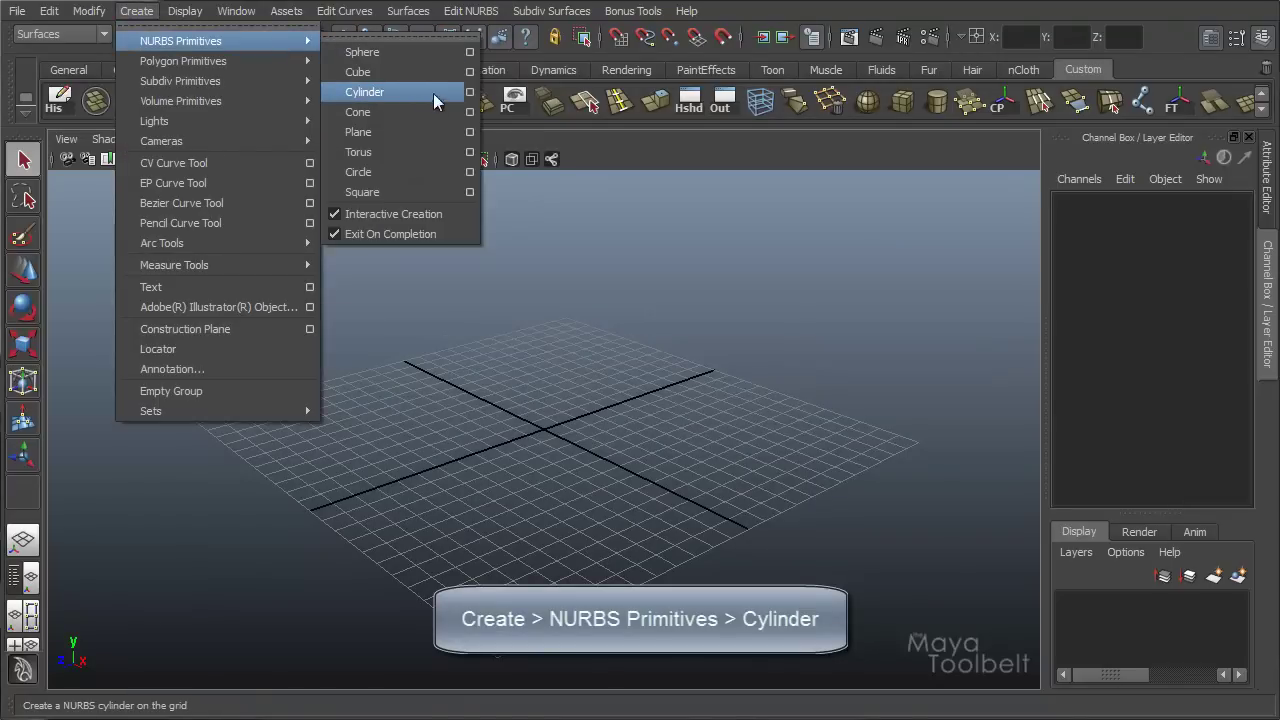
left_click(469, 93)
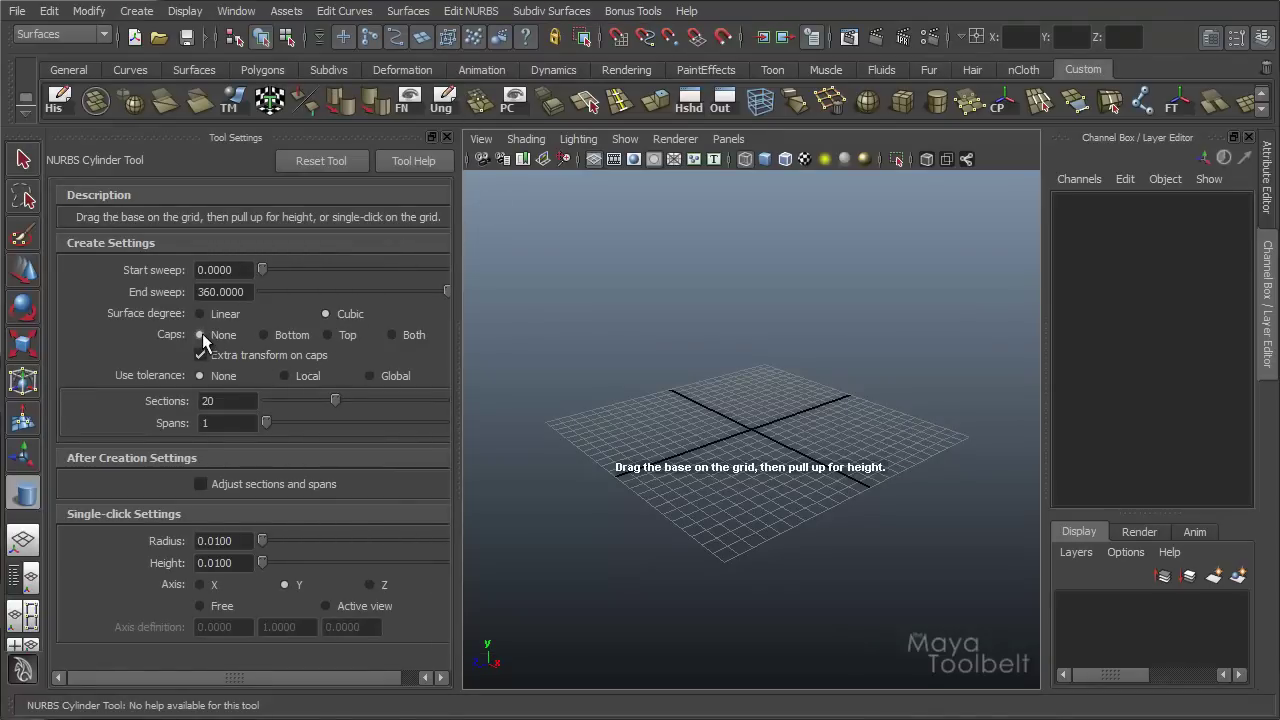
left_click(447, 136)
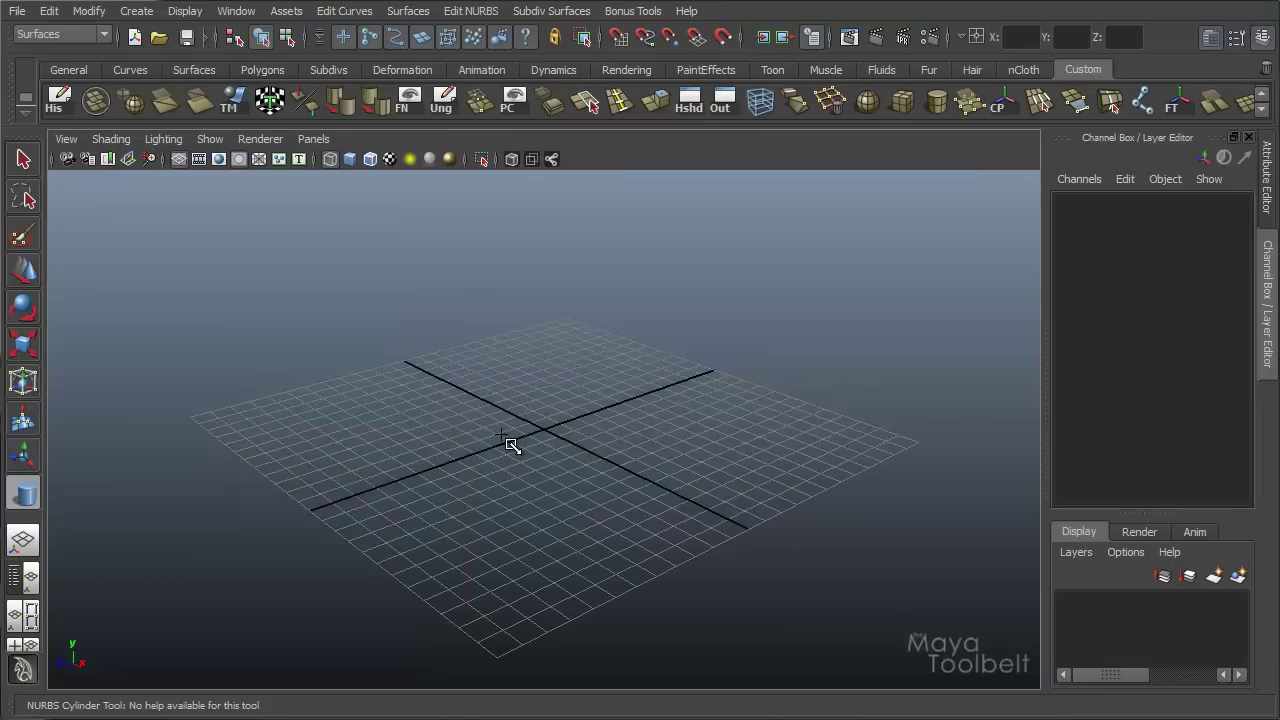
mouse_move(510, 444)
left_mouse_down()
mouse_move(540, 466)
mouse_move(521, 461)
left_mouse_up()
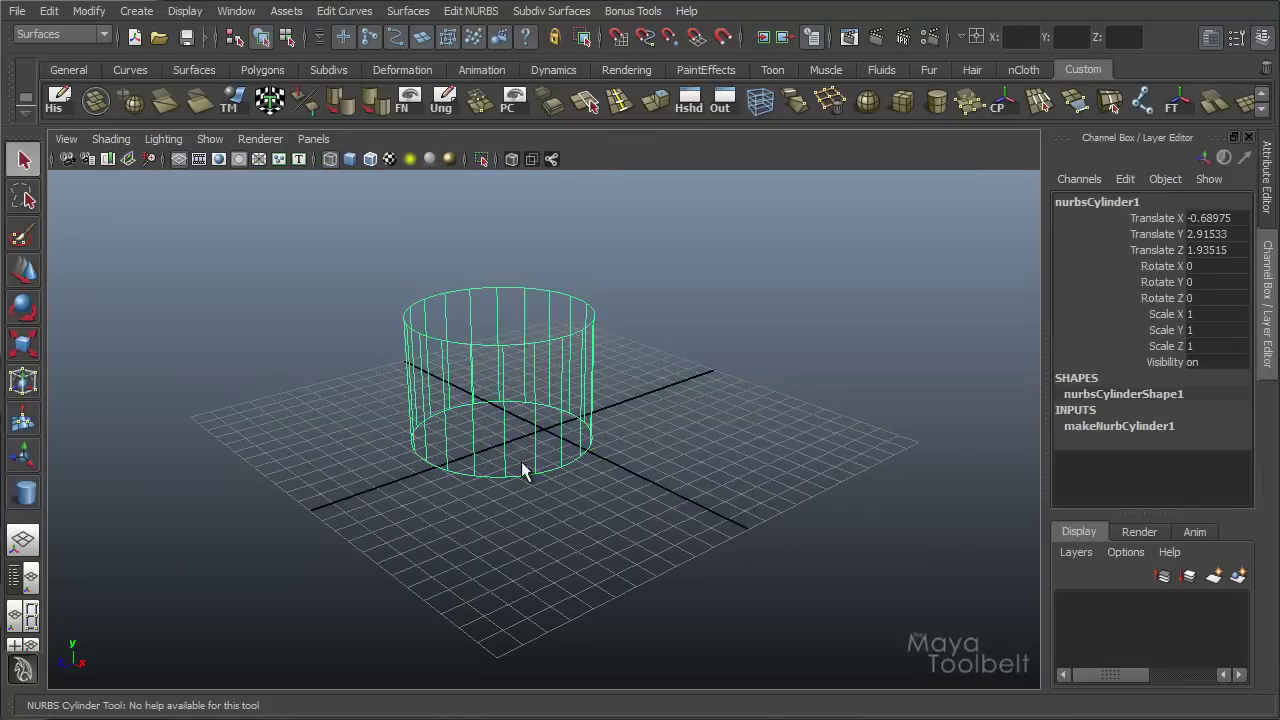
key("5")
mouse_move(606, 480)
left_mouse_down("alt")
mouse_move(586, 471)
mouse_move(512, 357)
left_mouse_up("alt")
key("r")
left_click_drag(503, 294, 726, 443)
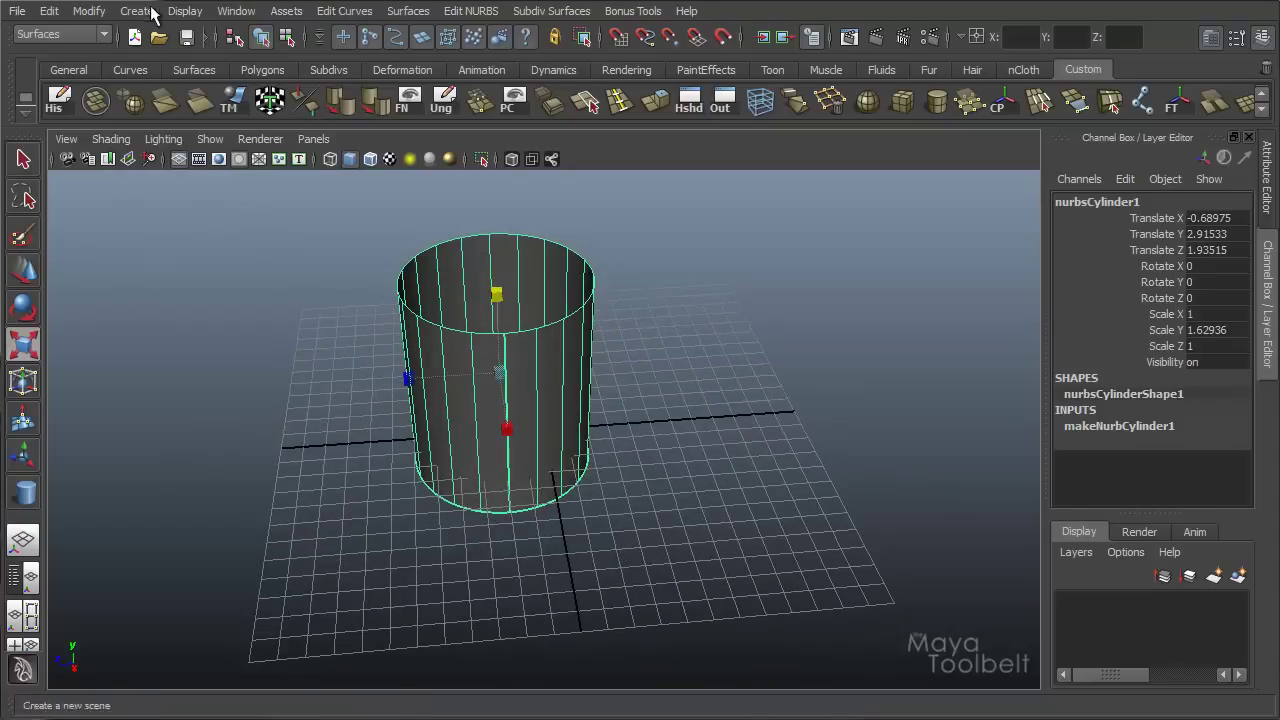
Draw a second NURBS cylinder and scale it taller to Scale Y 1.6443
left_click(140, 11)
mouse_move(253, 42)
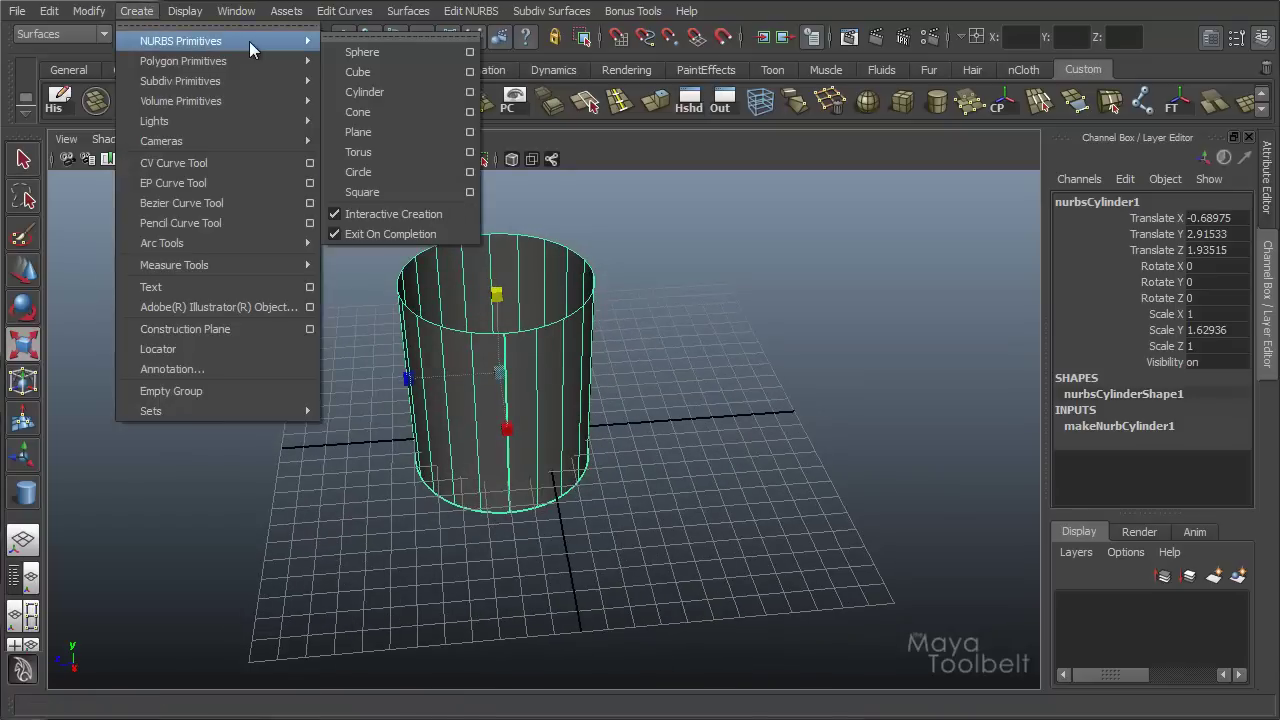
left_click(365, 91)
mouse_move(737, 480)
left_mouse_down("alt")
mouse_move(607, 456)
mouse_move(617, 480)
mouse_move(594, 471)
left_mouse_up("alt")
key("r")
key("5")
mouse_move(694, 443)
left_mouse_down("alt")
mouse_move(566, 288)
mouse_move(563, 232)
left_mouse_up("alt")
left_click(563, 268)
left_click_drag(600, 300, 551, 485, "alt")
Rotate the new cylinder about 117° in Y, raise it to Translate Y 18.56845, and hide the grid
key("e")
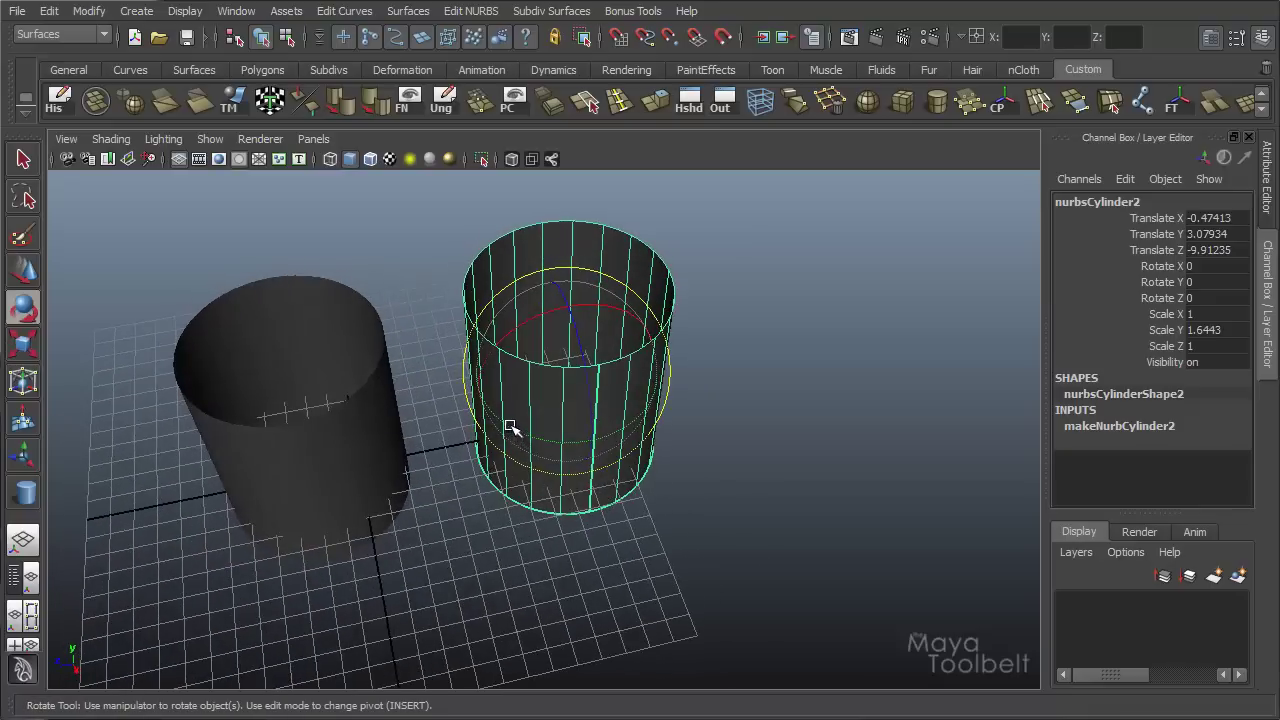
left_click_drag(510, 428, 746, 478)
middle_click_drag(474, 608, 655, 602)
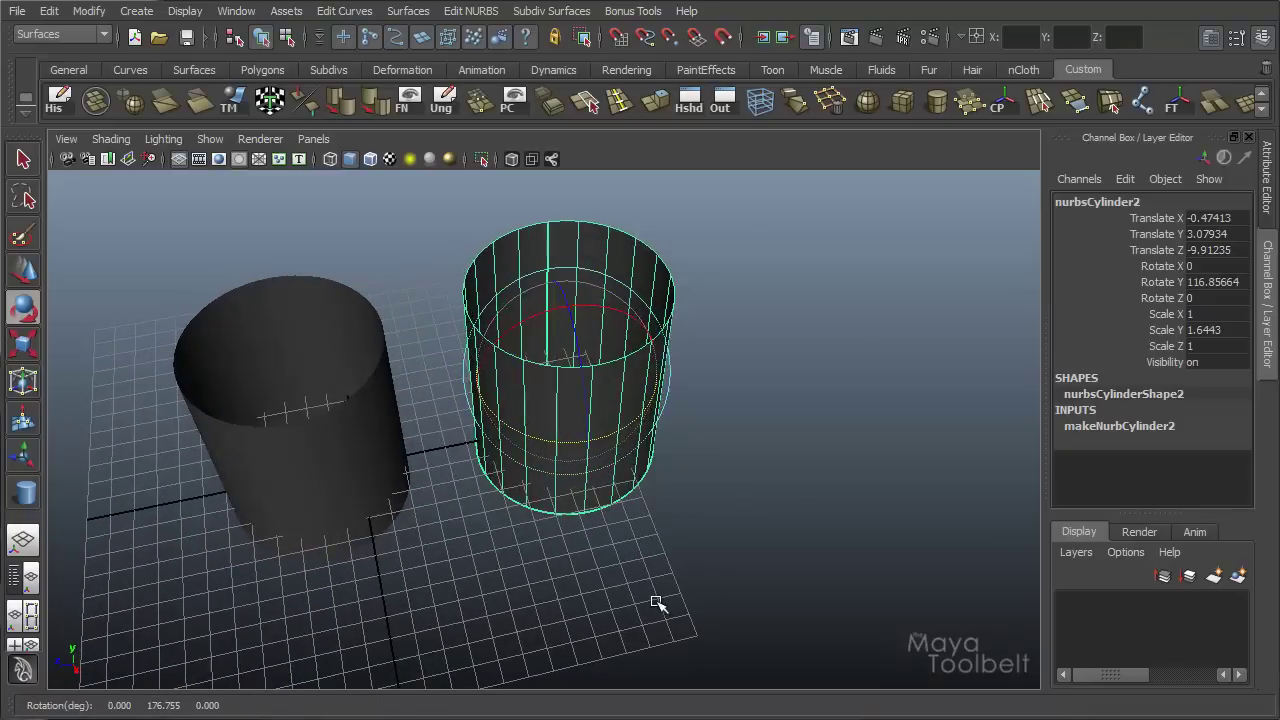
left_click_drag(654, 563, 709, 432, "alt")
key("w")
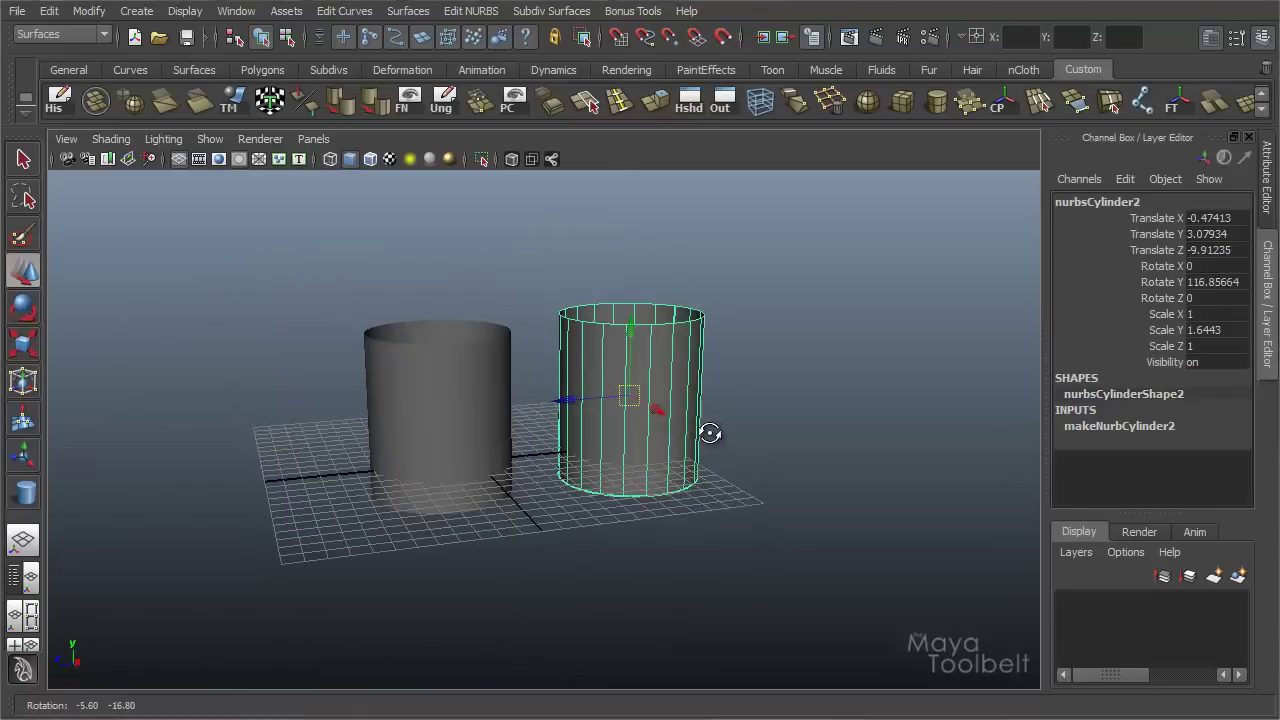
left_click_drag(630, 397, 440, 175)
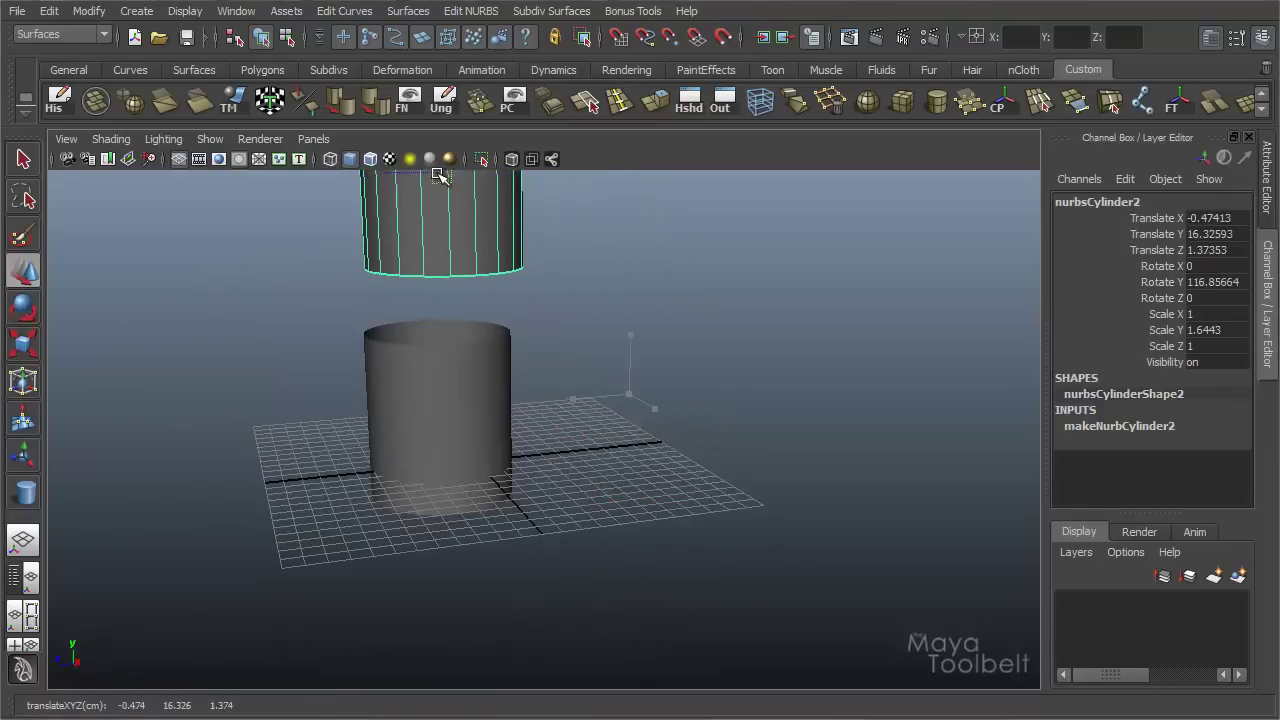
left_click_drag(640, 292, 694, 434, "alt")
middle_click_drag(694, 434, 688, 400)
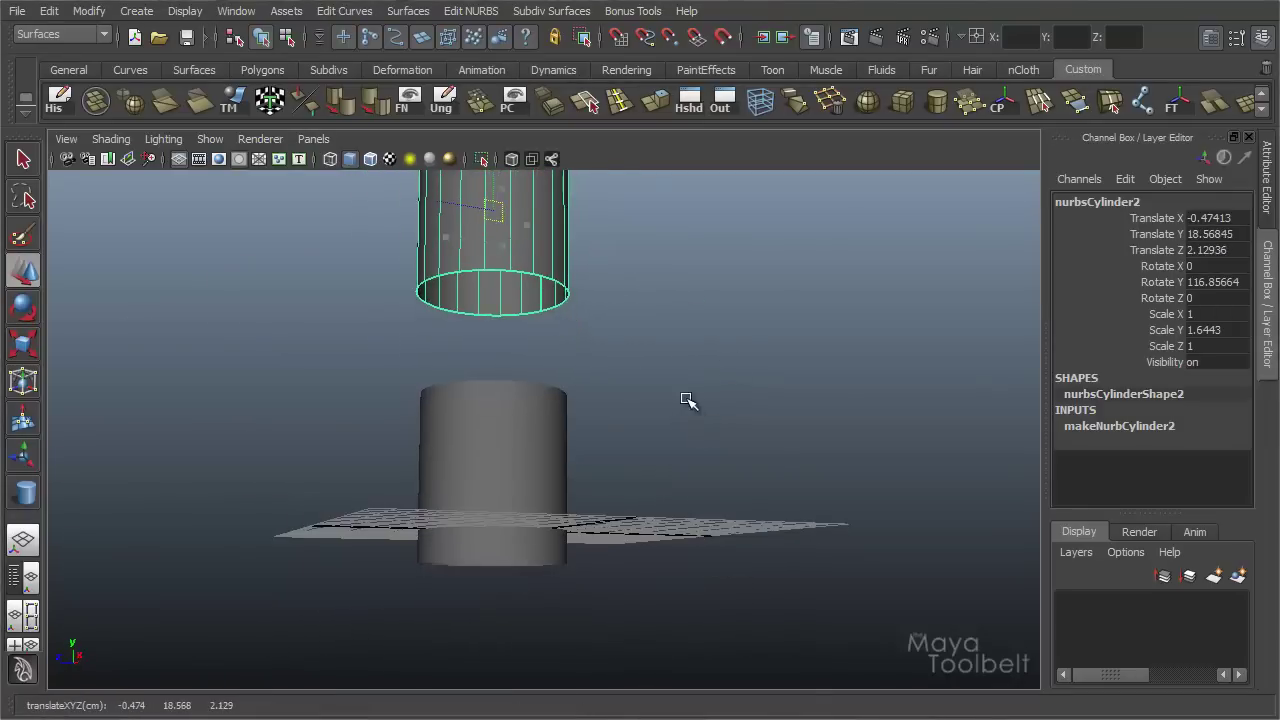
left_click(179, 159)
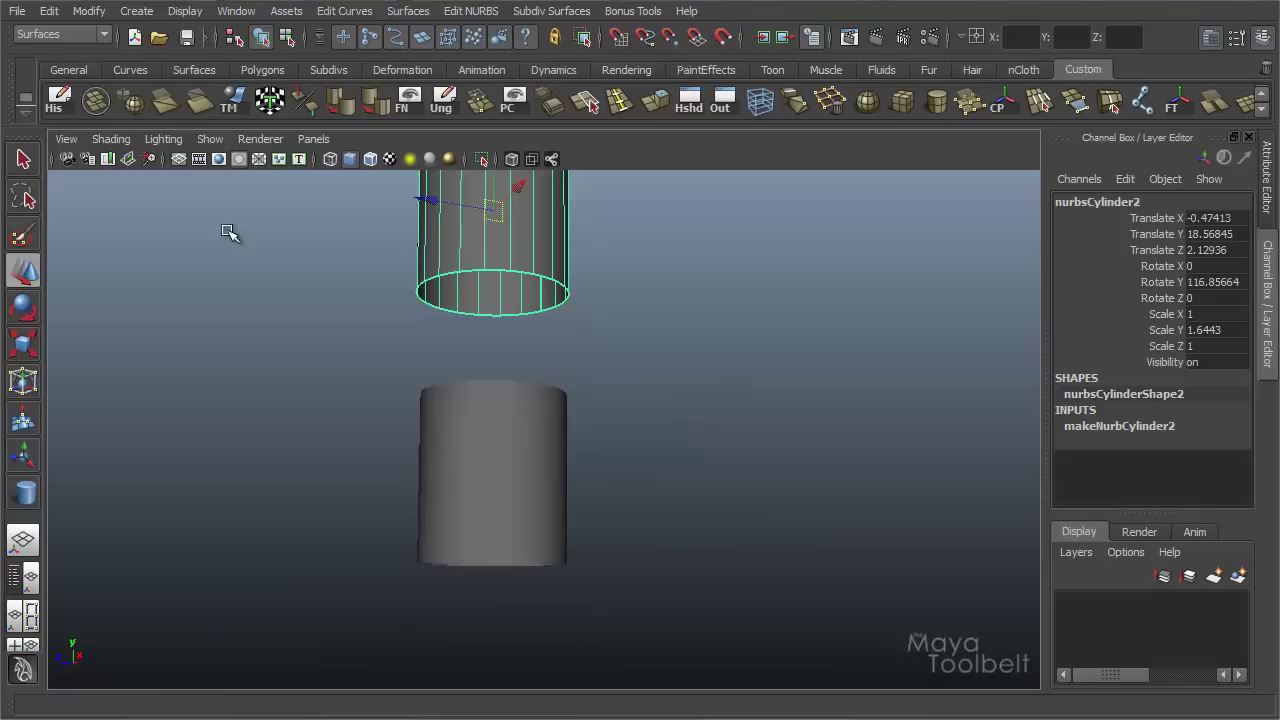
Select the lower and upper cylinders and zoom in on the gap between them
left_click_drag(522, 394, 734, 449, "alt")
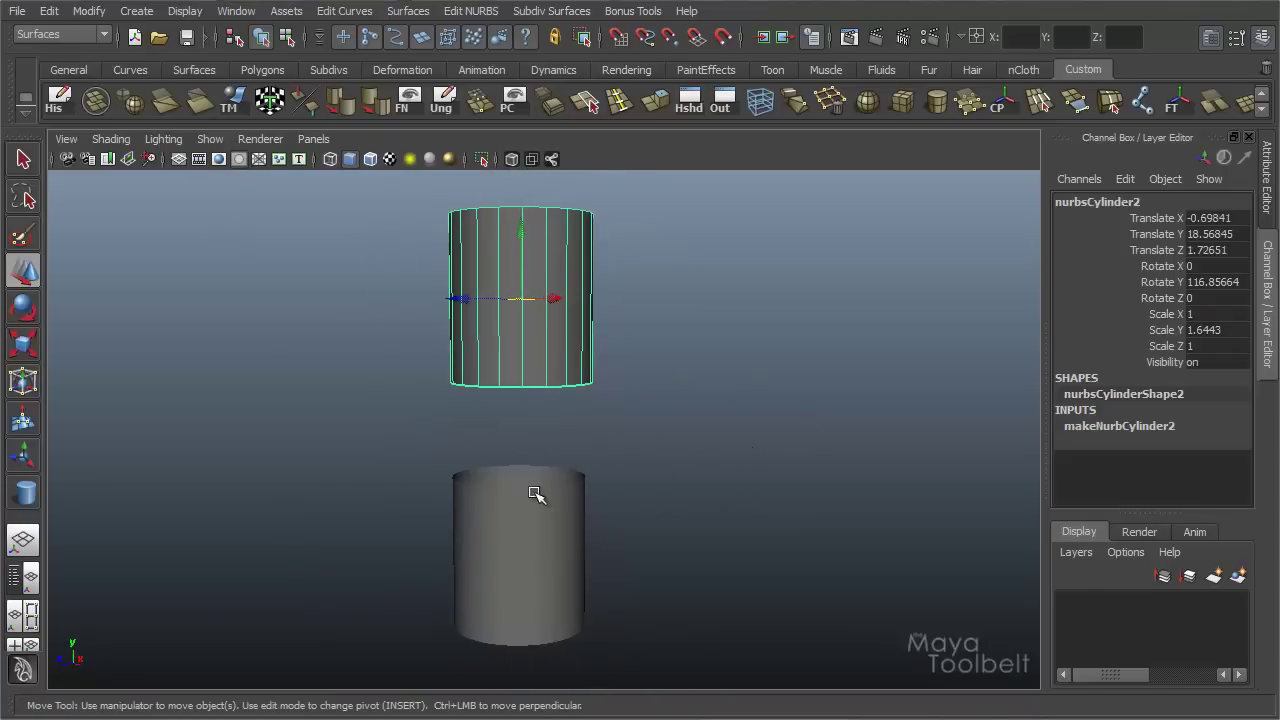
left_click(550, 530)
left_click(560, 370)
left_click(550, 582)
left_click(564, 334)
right_click_drag(605, 457, 566, 296, "alt")
Select the upper cylinder's bottom rim and the lower cylinder's top rim isoparms, then open Edit NURBS
right_click(566, 296)
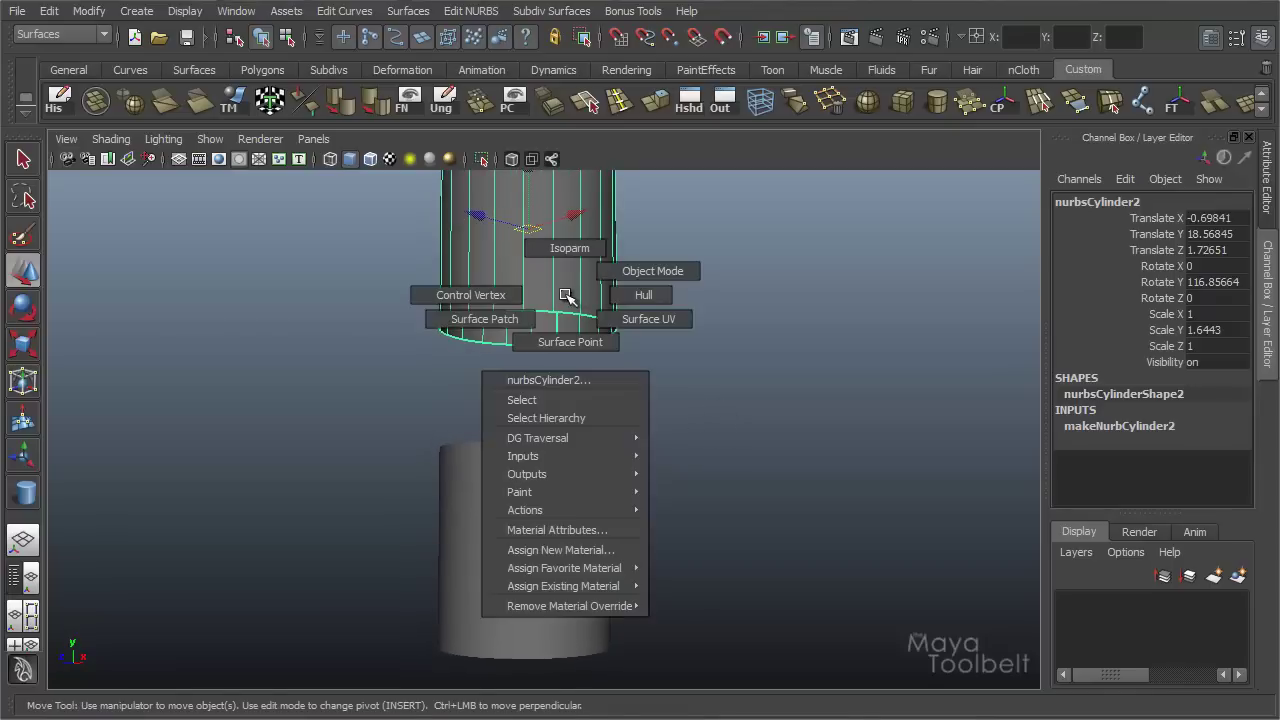
left_click(556, 254)
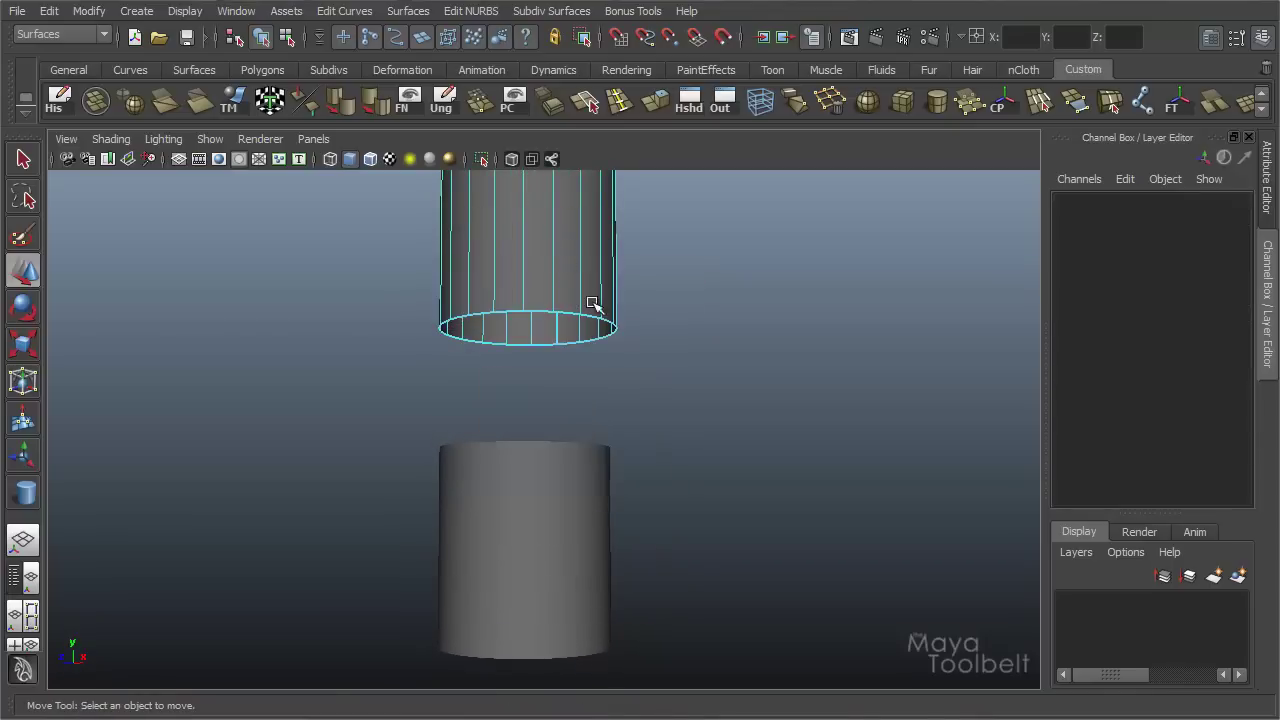
left_click(553, 343)
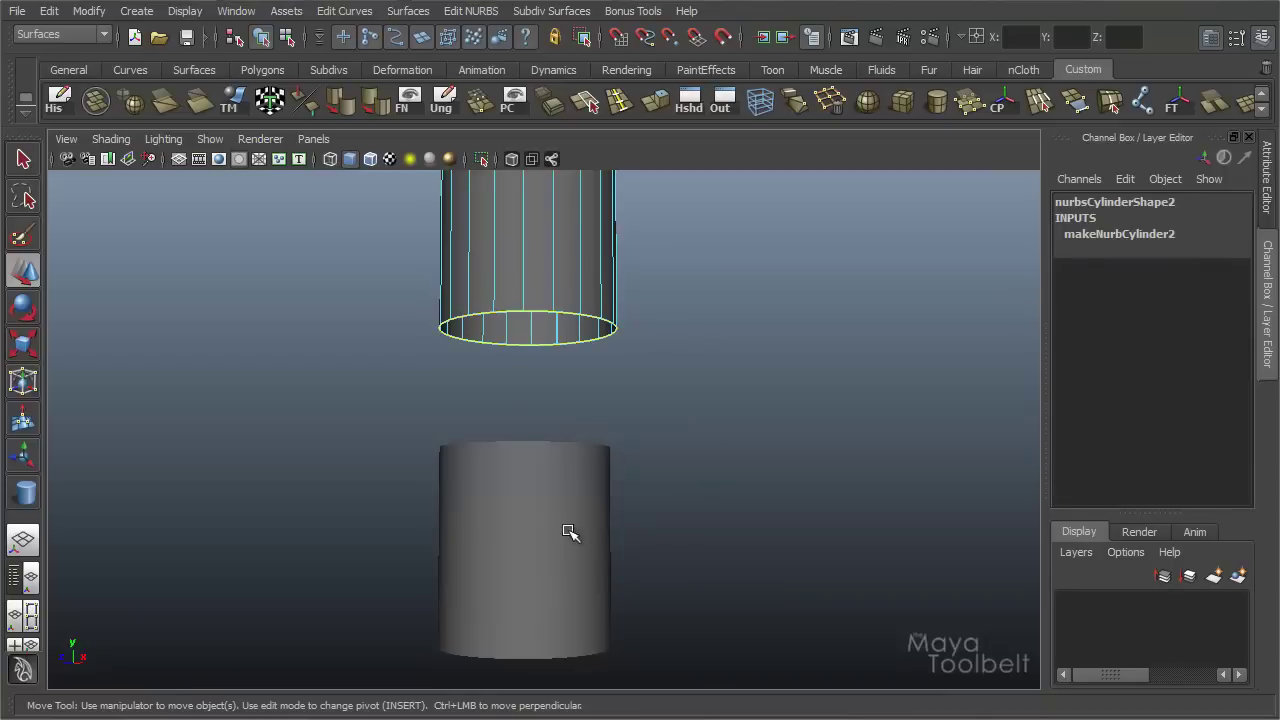
right_click(531, 494)
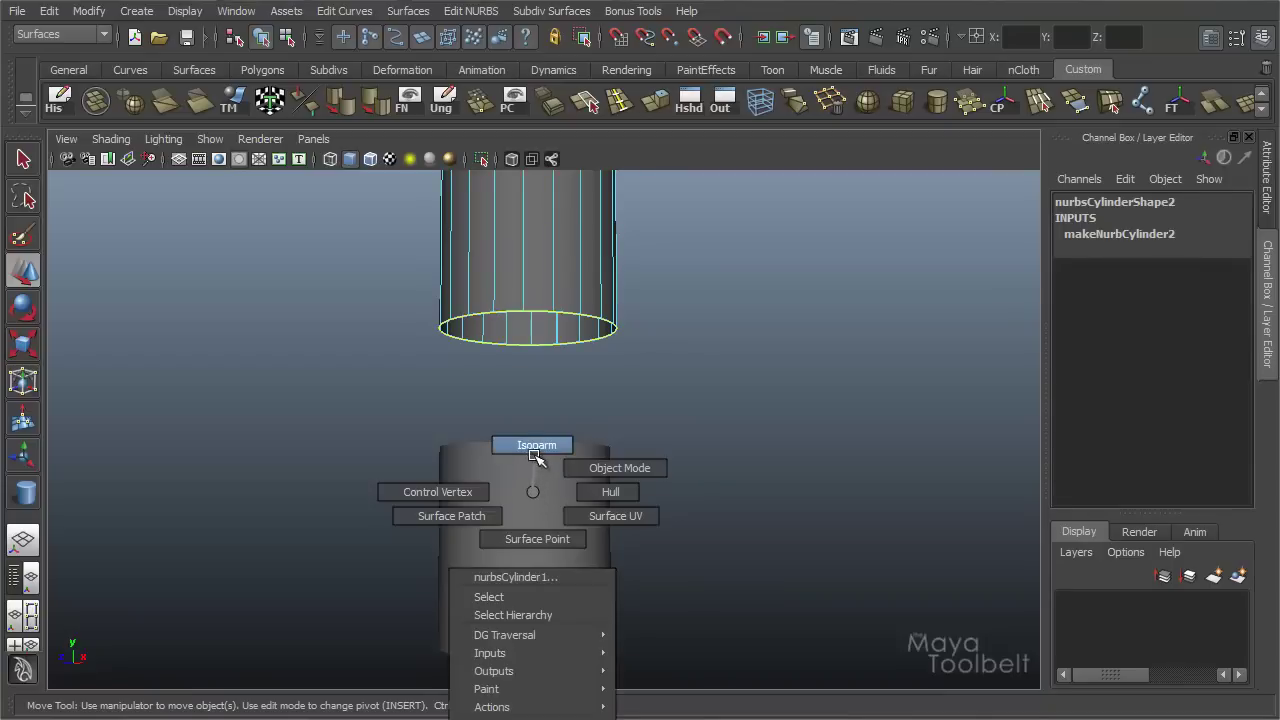
left_click(536, 447)
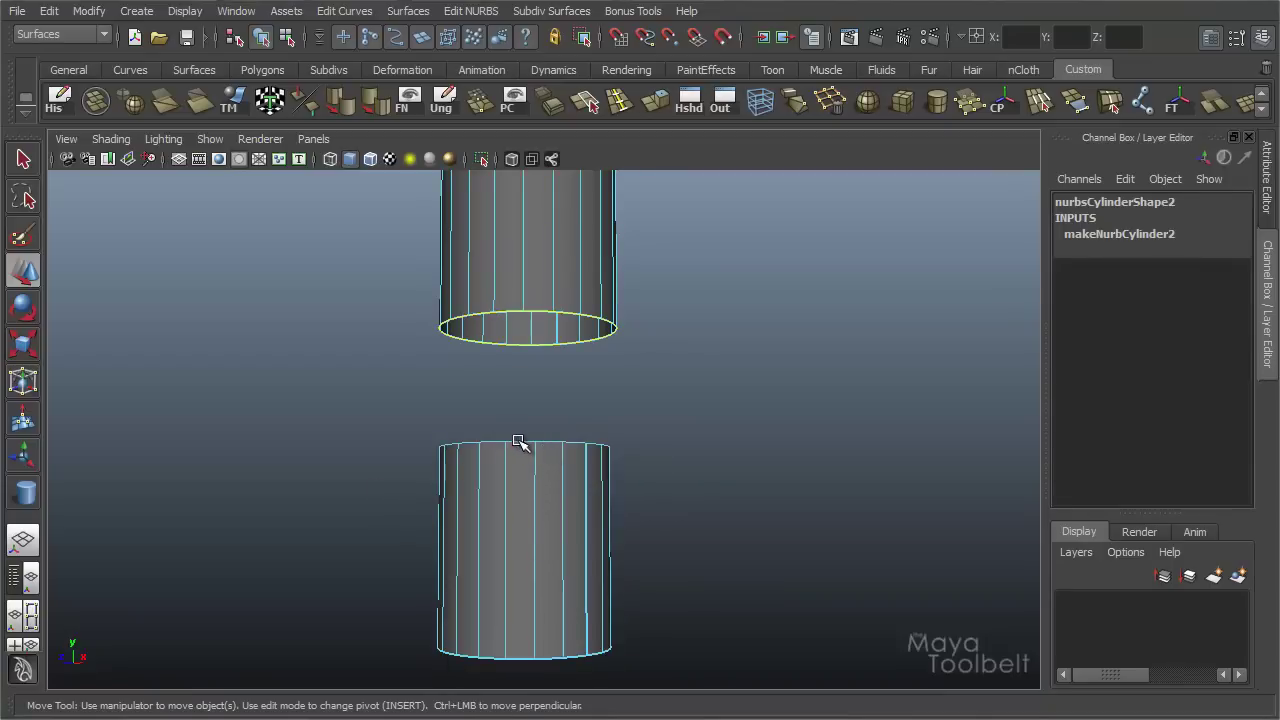
left_click_drag(766, 451, 708, 490, "alt")
left_click(472, 11)
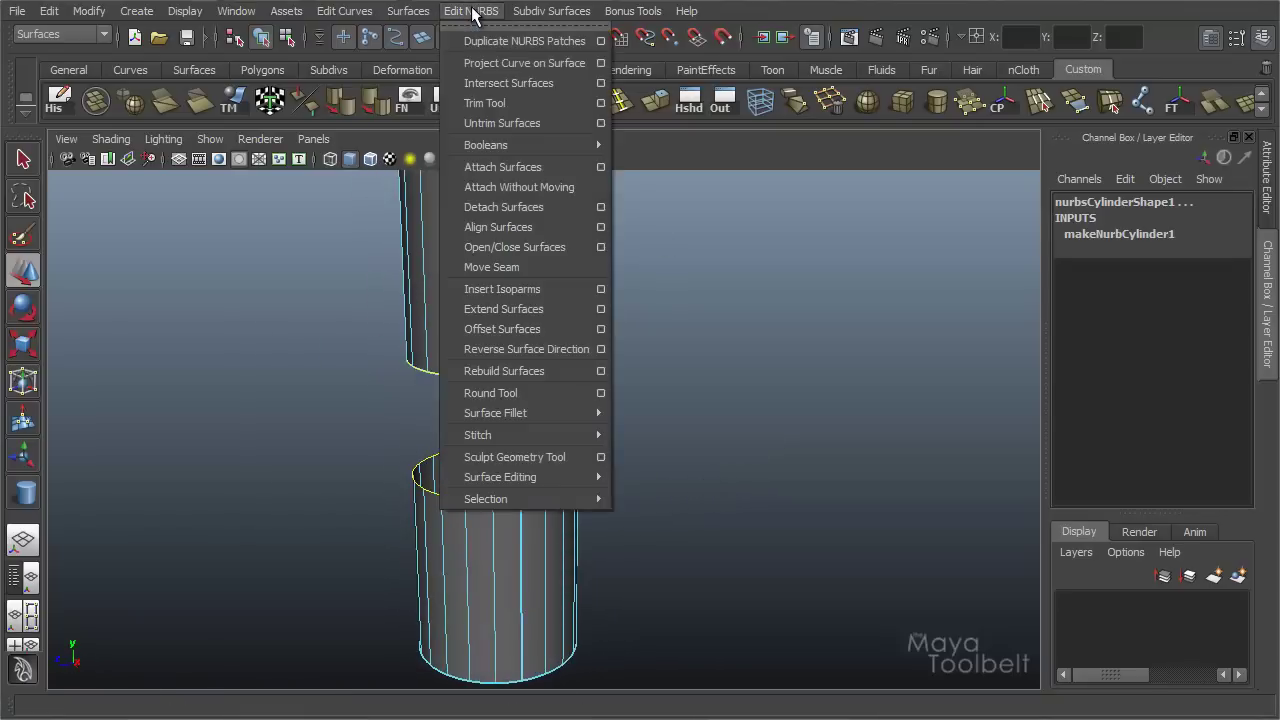
Create a Freeform Fillet between the two selected rims and zoom in on it
mouse_move(565, 421)
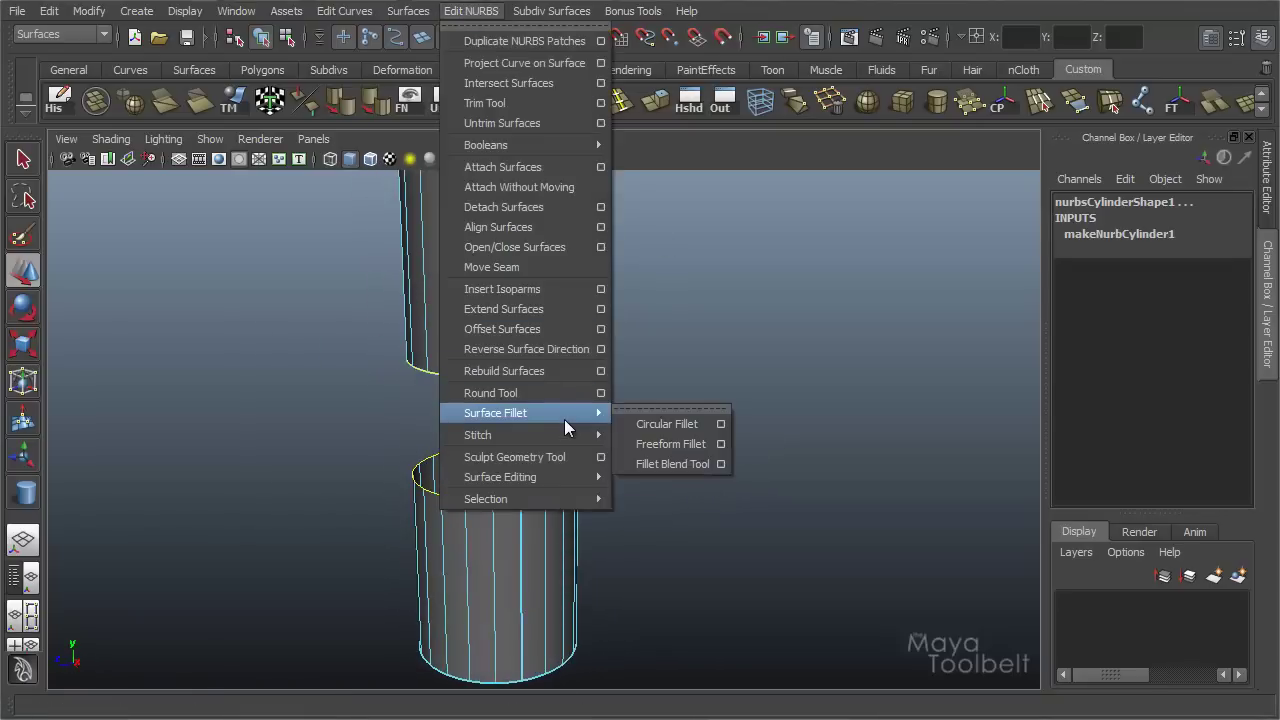
left_click(671, 444)
left_click_drag(677, 446, 625, 463, "alt")
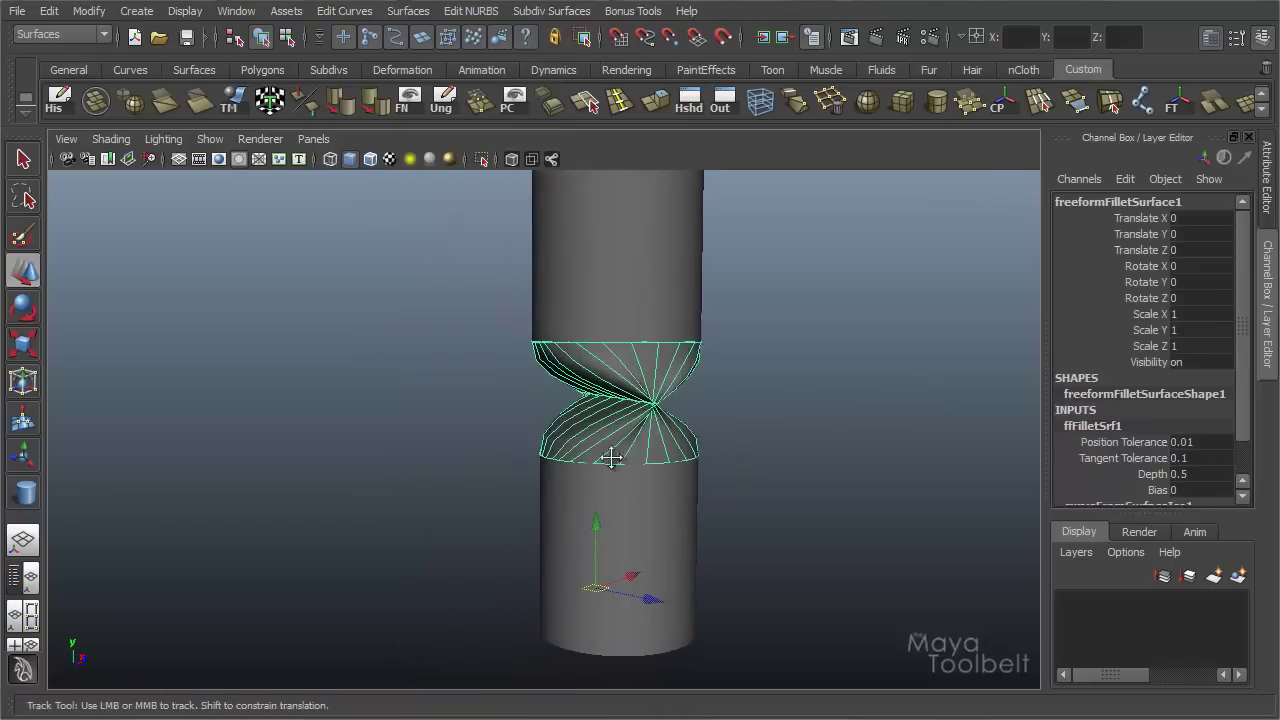
right_click_drag(625, 463, 737, 471, "alt")
mouse_move(623, 351)
left_mouse_down("alt")
mouse_move(509, 377)
mouse_move(294, 391)
mouse_move(491, 403)
mouse_move(617, 374)
left_mouse_up("alt")
left_click_drag(782, 413, 783, 357, "alt")
right_click_drag(783, 357, 503, 334, "alt")
left_click_drag(503, 334, 795, 366, "alt")
scroll(679, 398, "up", 2)
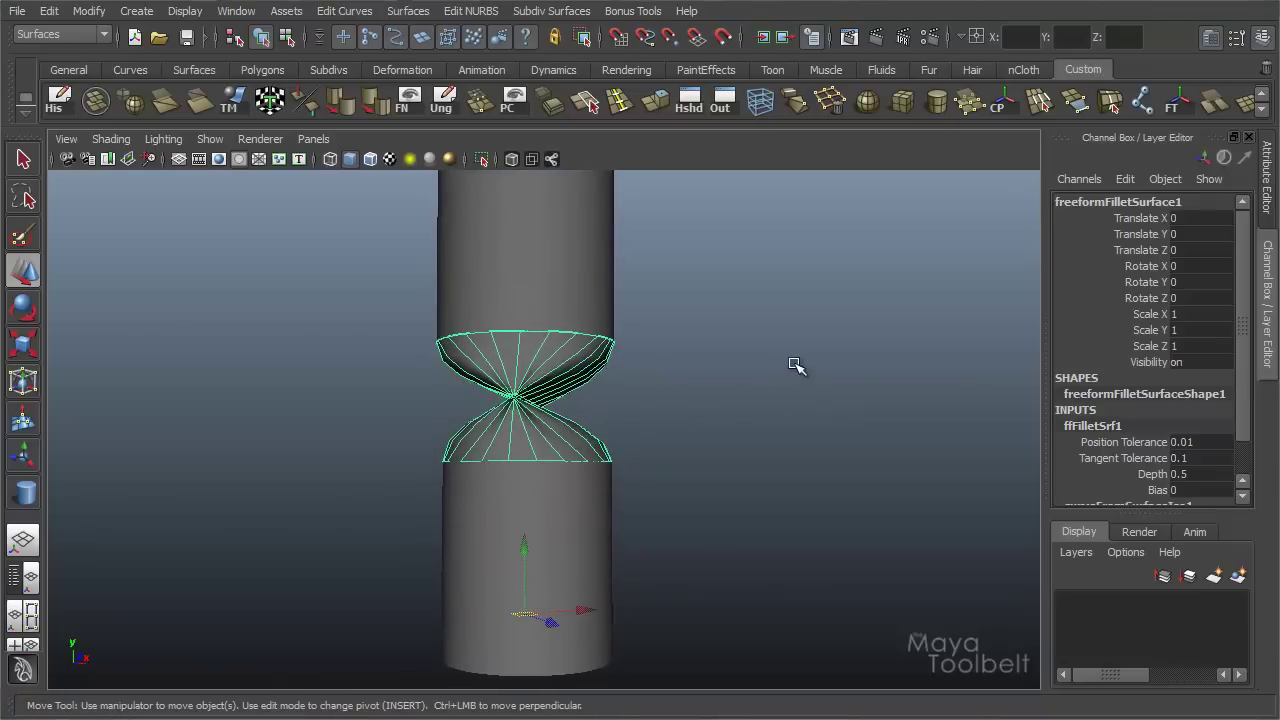
Orbit around both cylinders to inspect the twisted, pinched fillet neck
left_click(526, 218)
left_click_drag(636, 357, 728, 356, "alt")
left_click(624, 548)
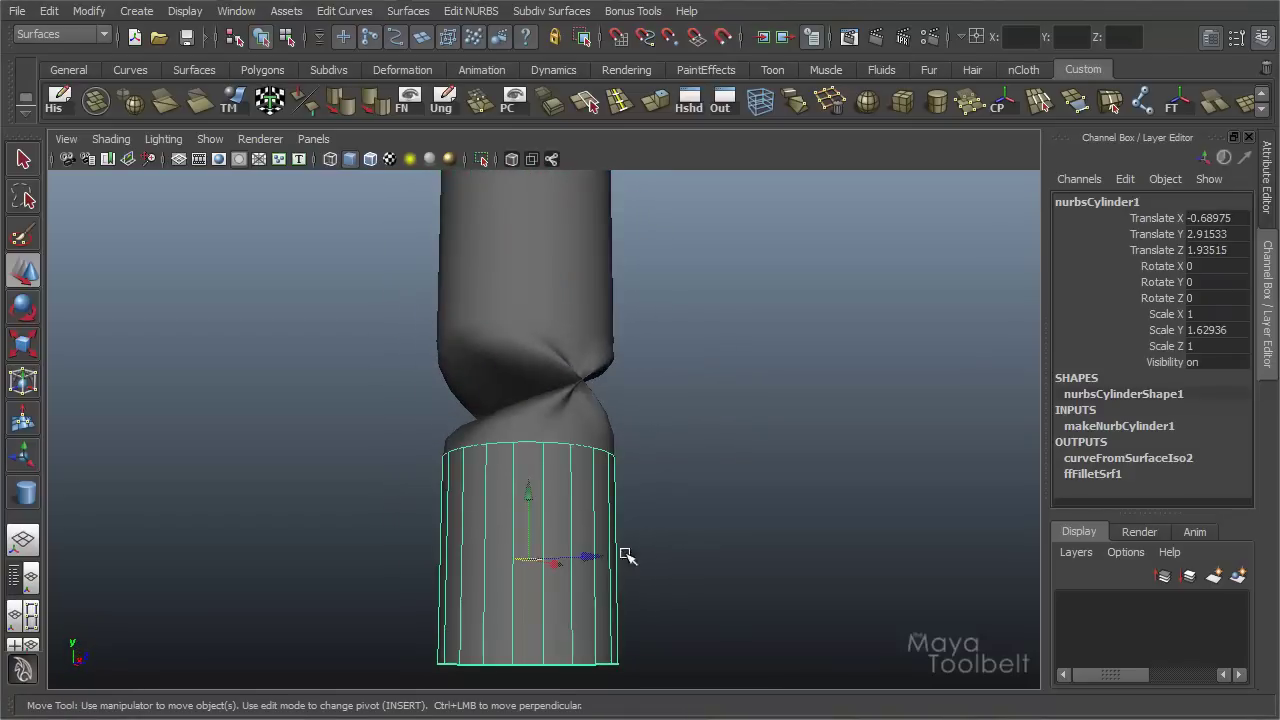
left_click_drag(769, 554, 357, 496, "alt")
right_click_drag(357, 496, 711, 480, "alt")
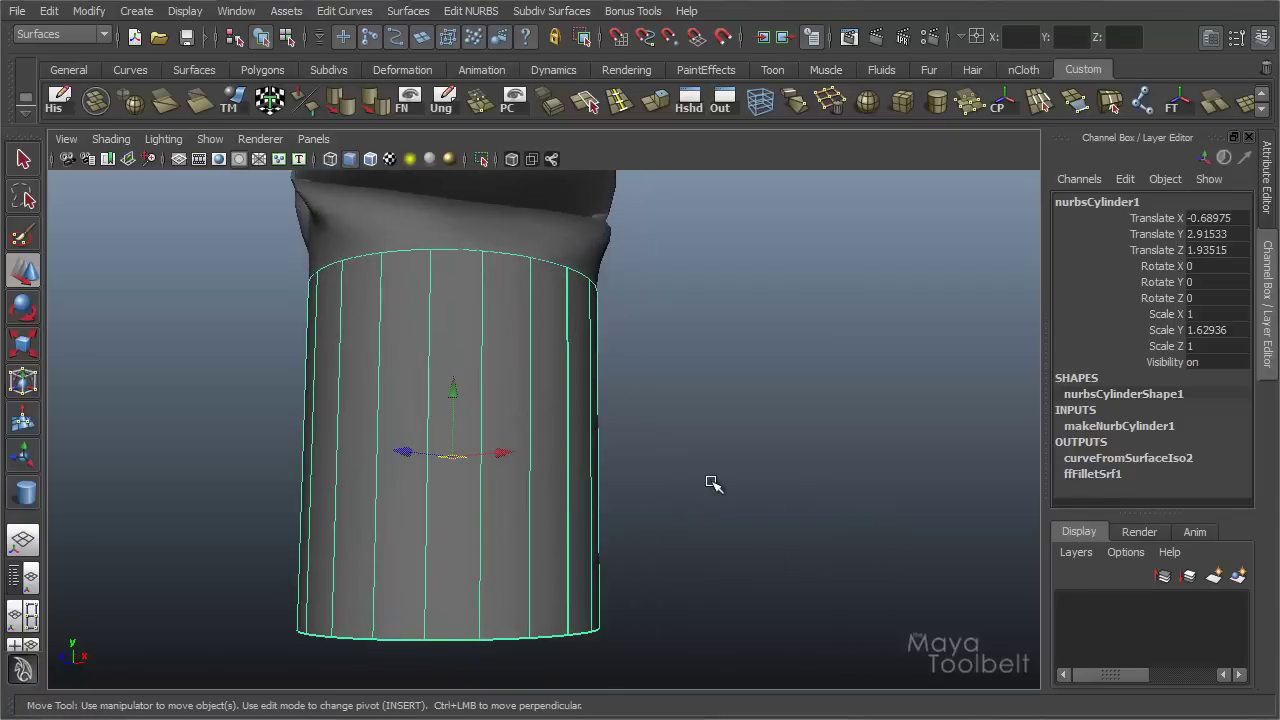
left_click_drag(663, 449, 531, 302, "alt")
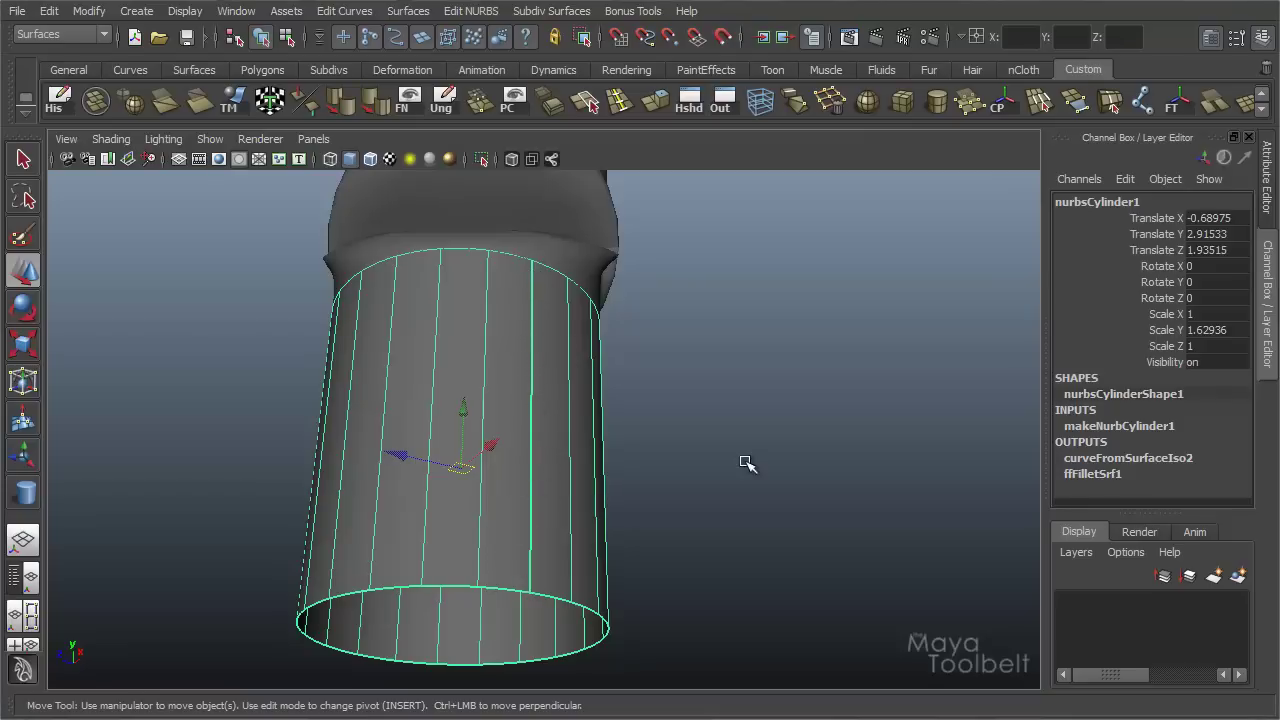
left_click_drag(684, 341, 585, 405, "alt")
left_click_drag(836, 393, 565, 425, "alt")
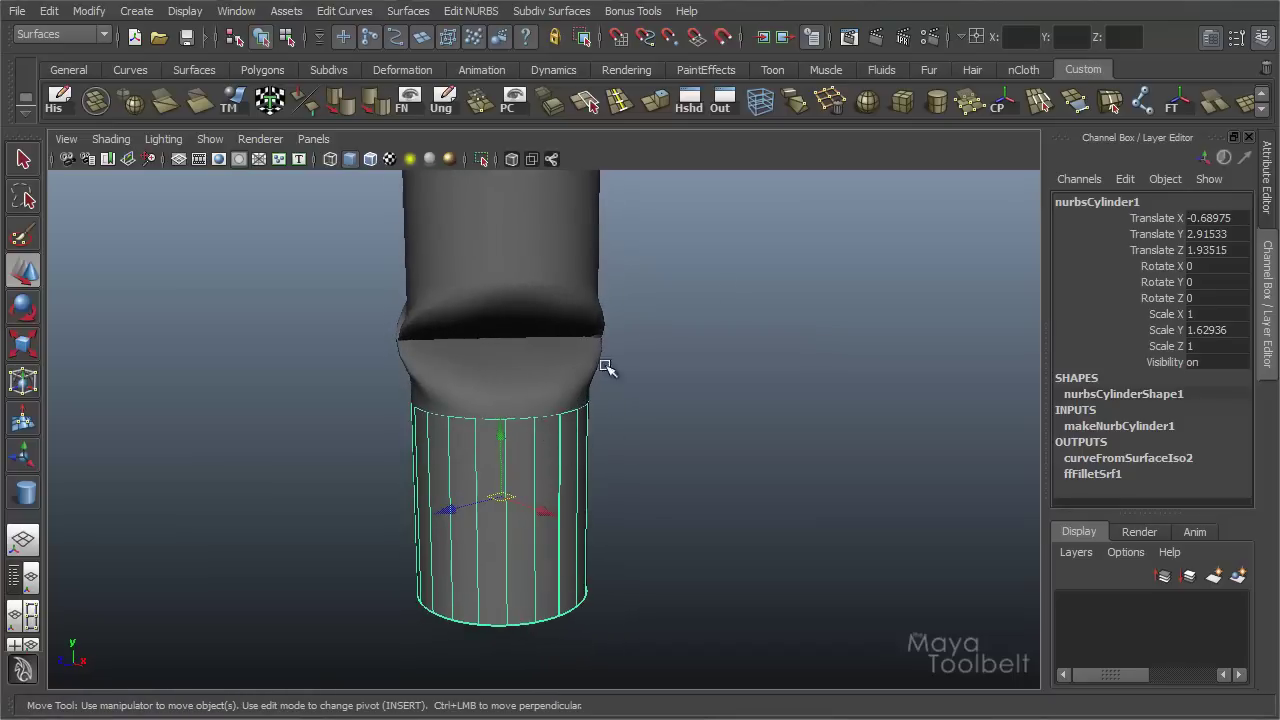
left_click(449, 286)
left_click_drag(449, 286, 852, 340, "alt")
left_click_drag(704, 330, 506, 293, "alt")
left_click_drag(660, 404, 680, 520, "alt")
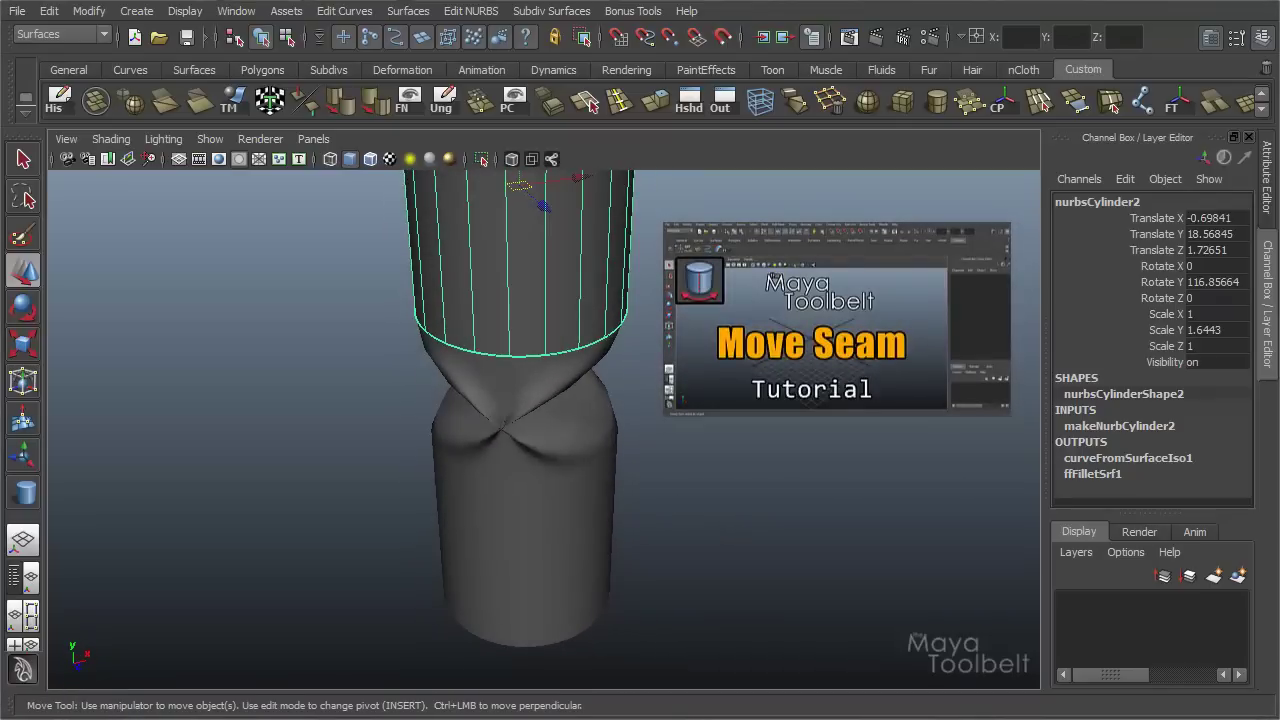
Reselect the upper cylinder and rotate it to about Rotate Y 278 so the fillet untwists
left_click(475, 12)
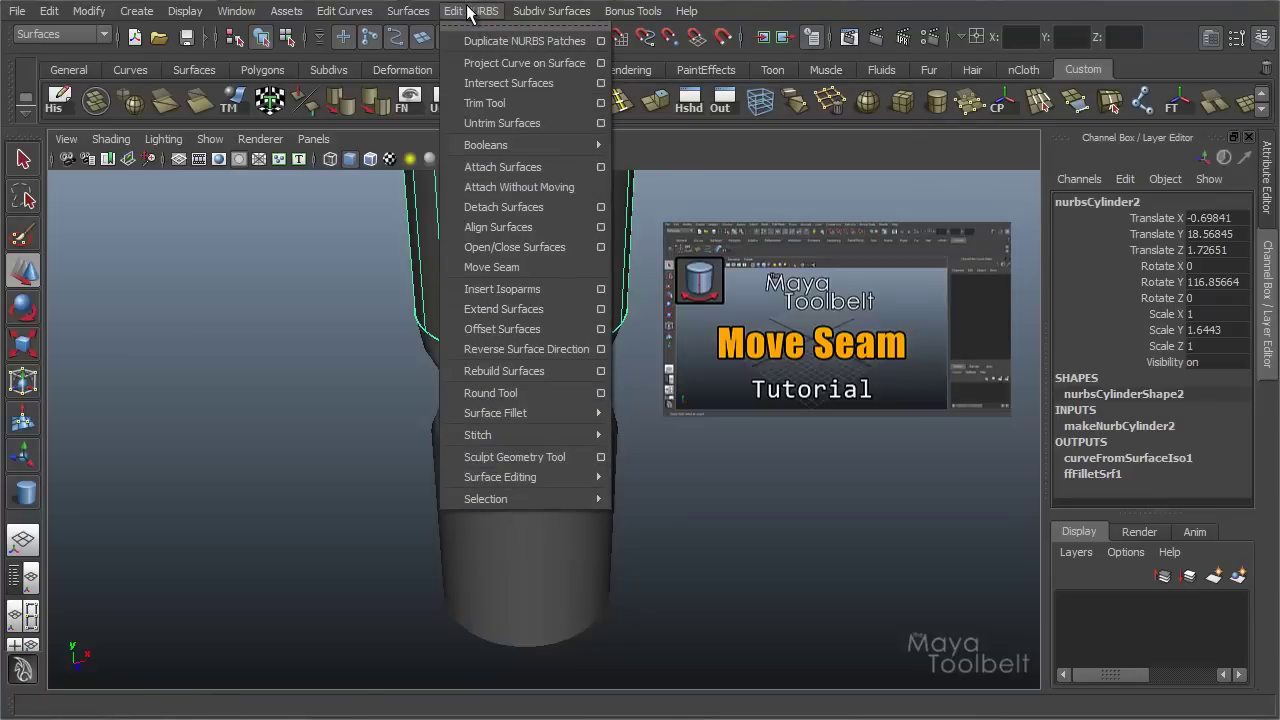
left_click(775, 315)
left_click(577, 257)
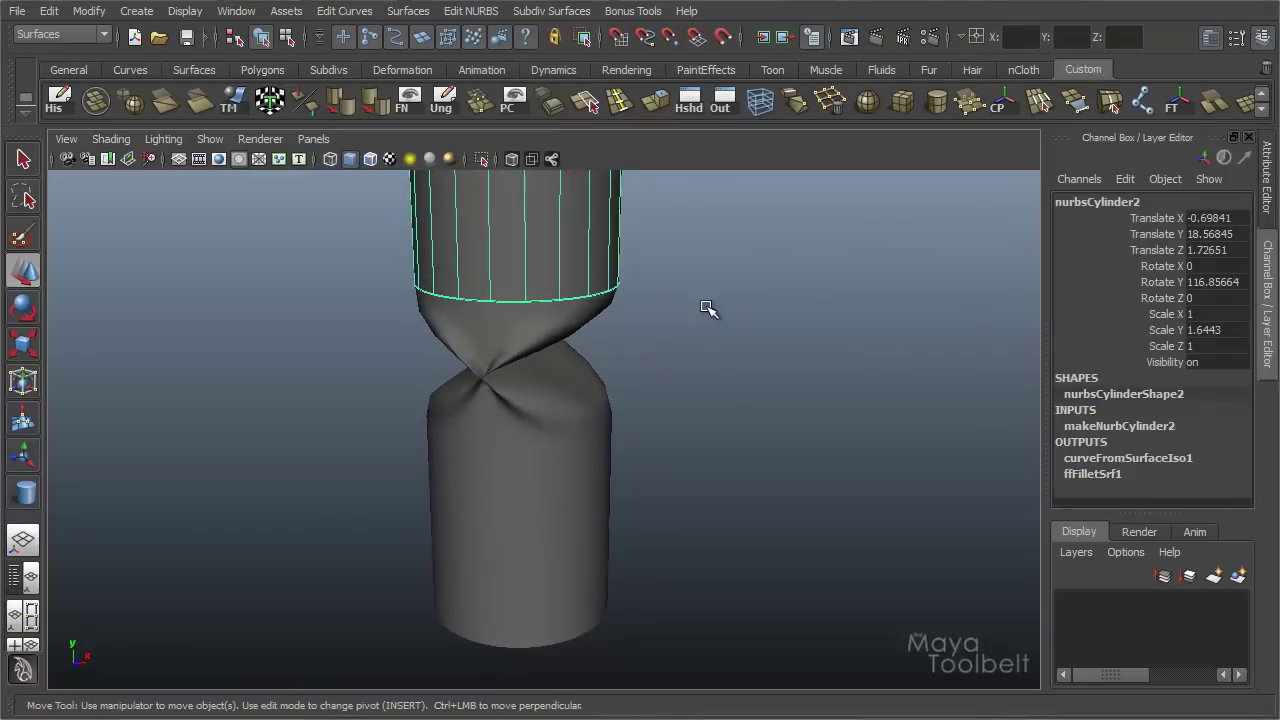
right_click_drag(705, 307, 585, 316, "alt")
left_click_drag(600, 401, 651, 428, "alt")
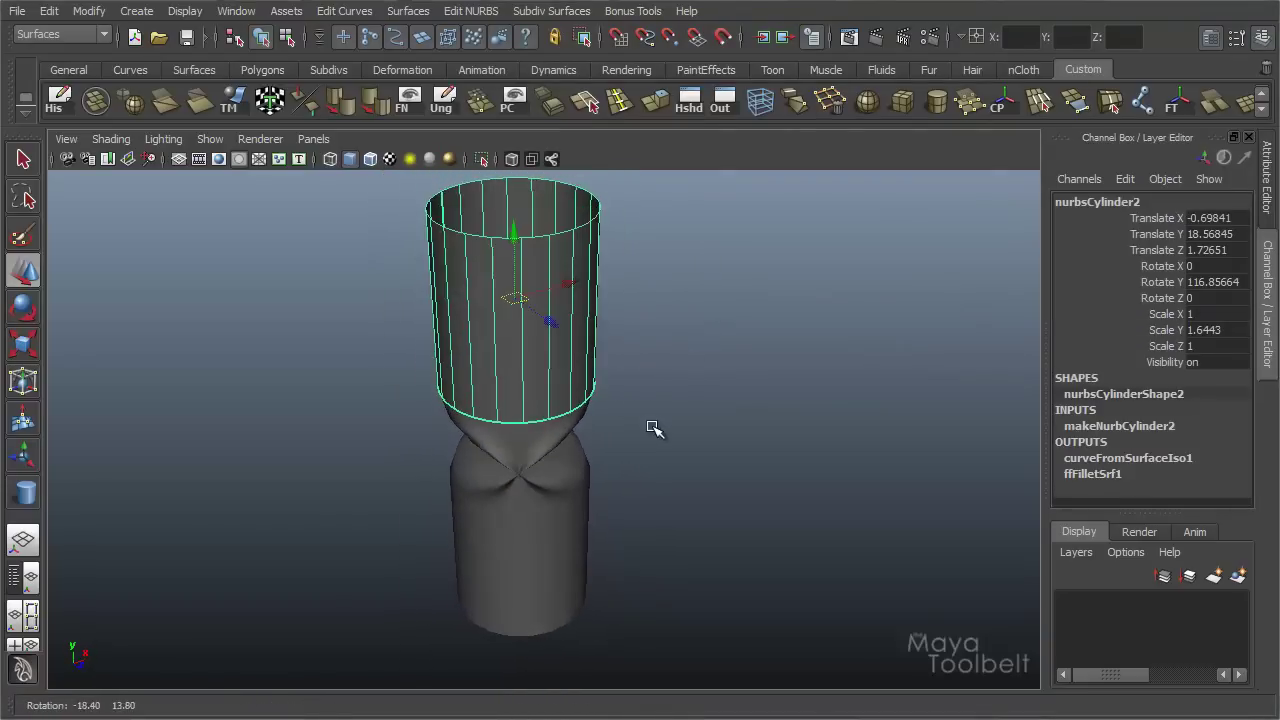
key("e")
left_click_drag(534, 343, 729, 520)
Keep turning the upper cylinder, then select each cylinder and the fillet to inspect the join
middle_click_drag(729, 520, 575, 530, "alt")
left_click(586, 477)
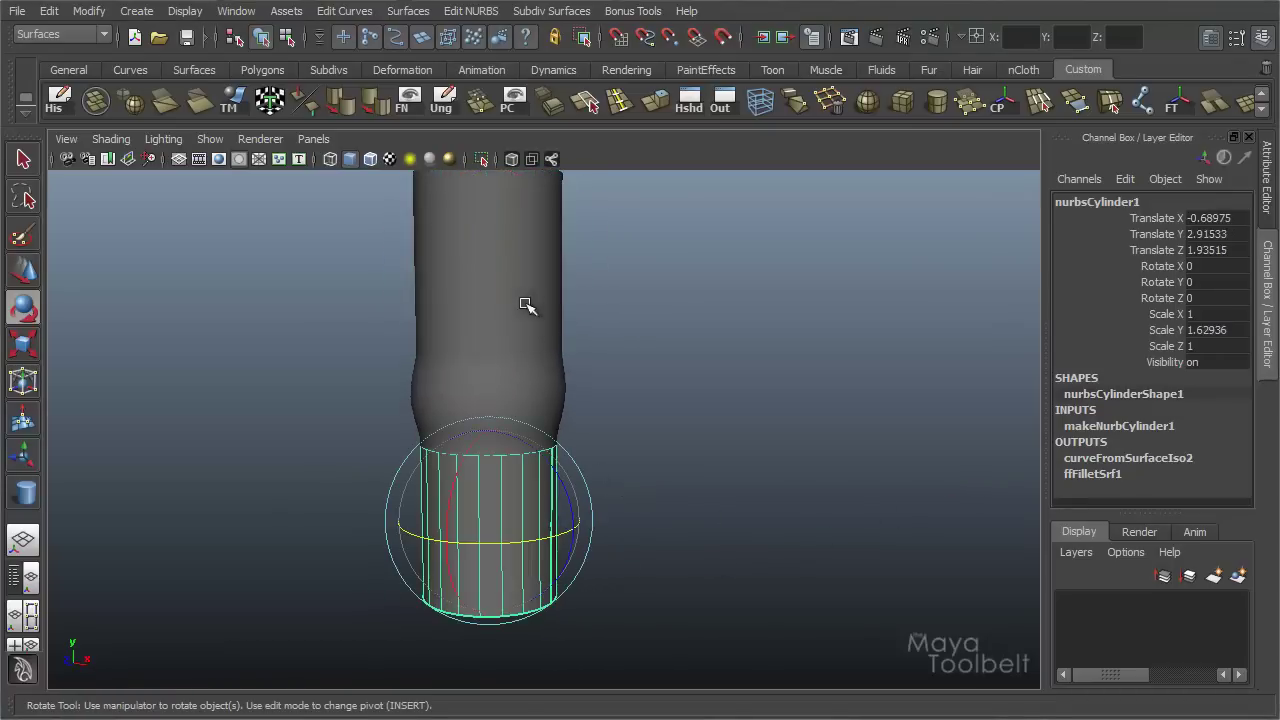
left_click_drag(527, 305, 583, 397, "alt")
left_click(457, 474)
left_click_drag(548, 445, 631, 414, "alt")
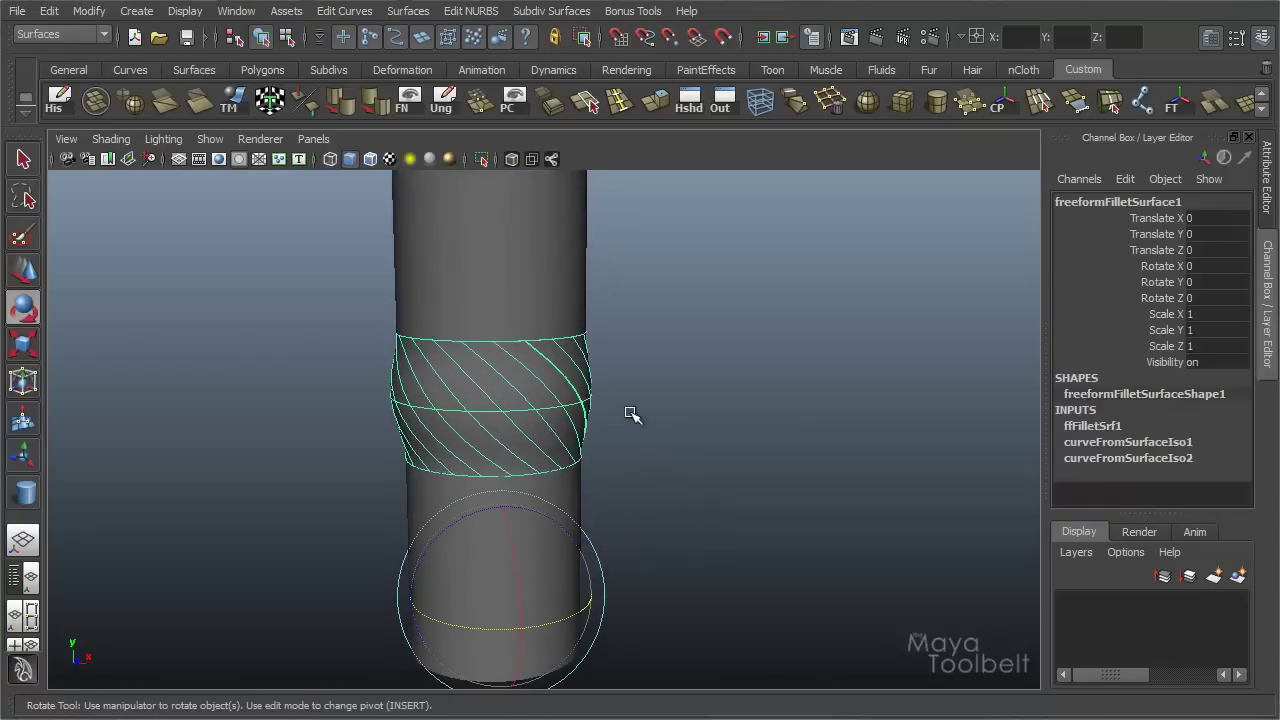
left_click_drag(612, 457, 562, 461, "alt")
left_click_drag(520, 418, 526, 470, "alt")
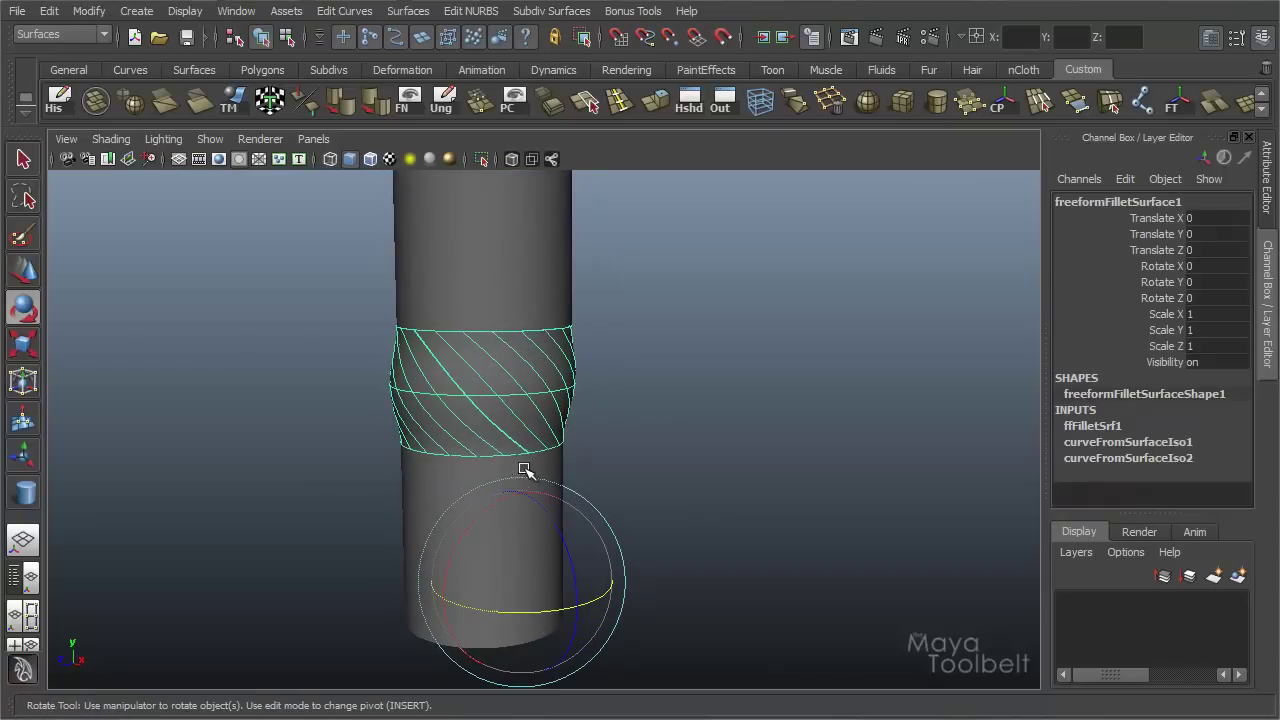
left_click(448, 332)
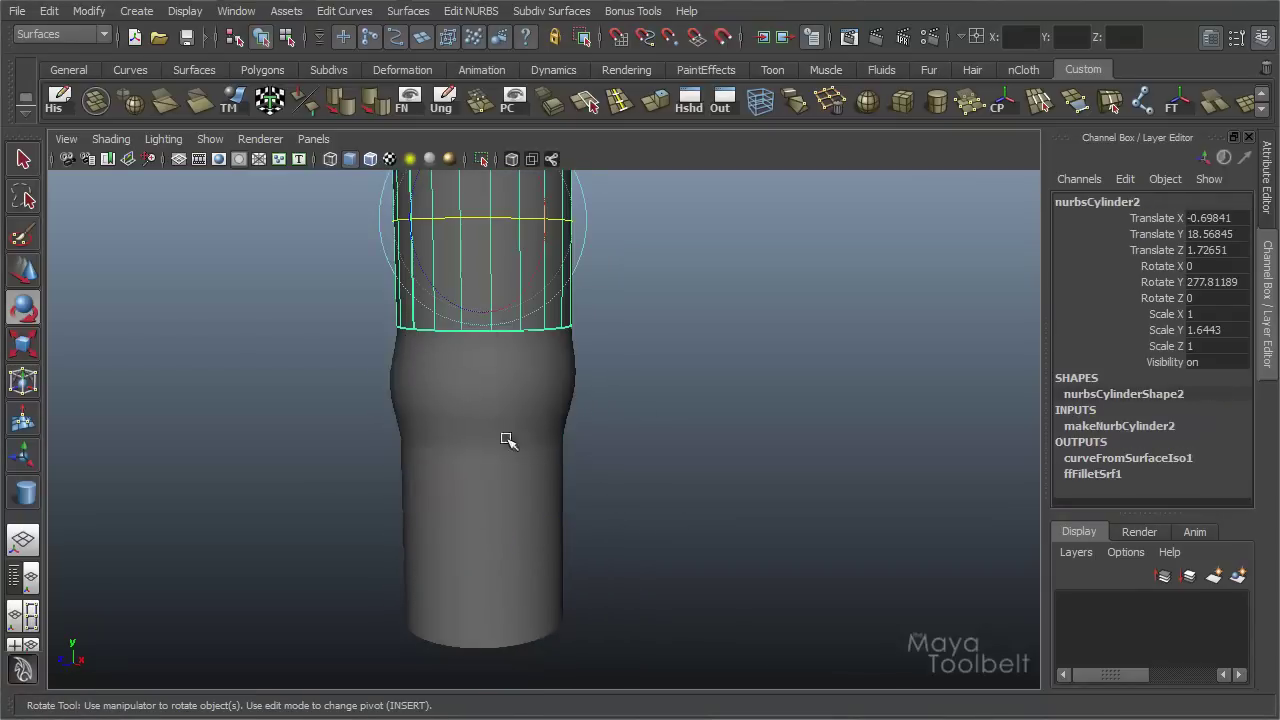
left_click(553, 513)
left_click_drag(594, 443, 594, 486, "alt")
Turn on Wireframe on Shaded and rotate the upper cylinder to about Rotate Y 356°
key("q")
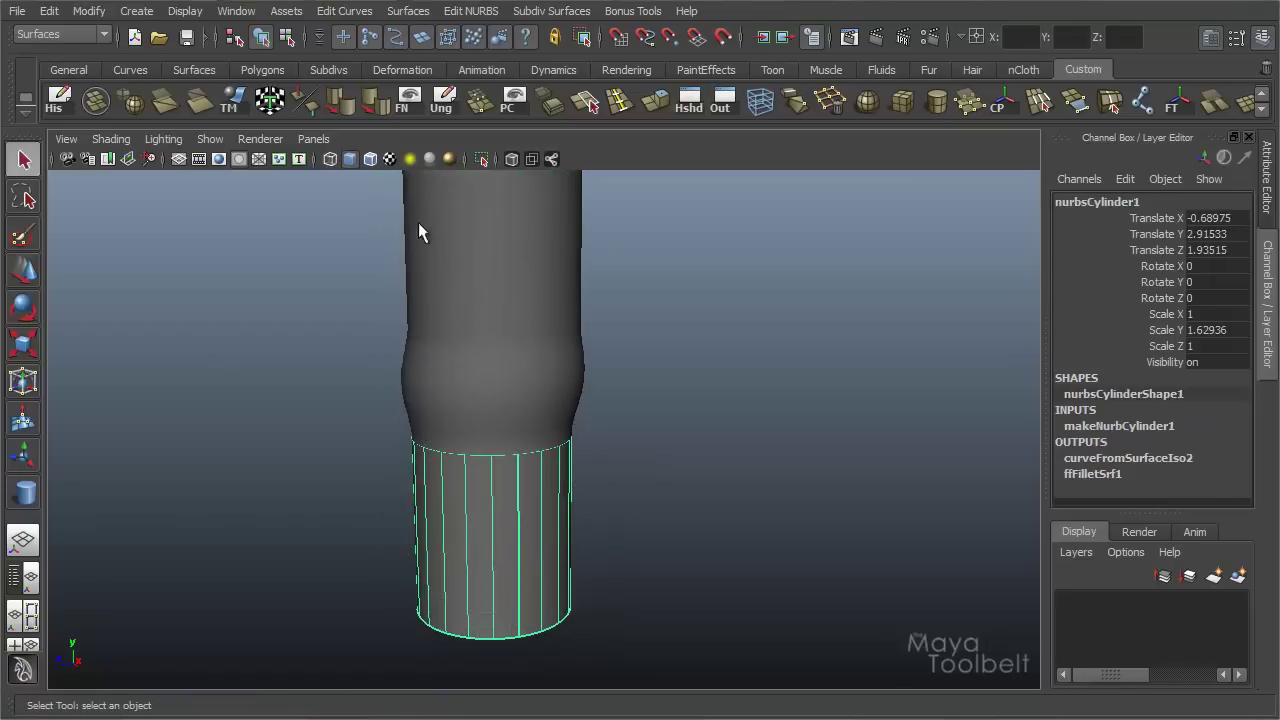
left_click(370, 161)
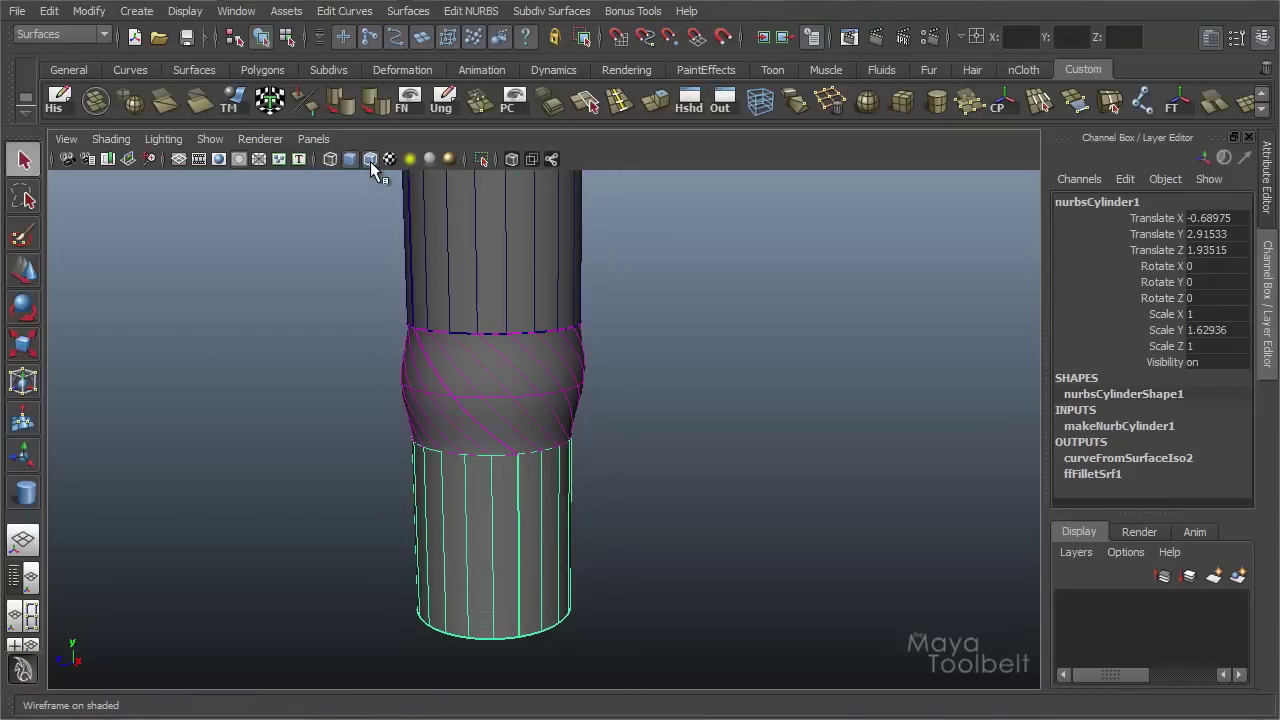
left_click(728, 388)
mouse_move(716, 430)
left_mouse_down("alt")
mouse_move(706, 460)
mouse_move(814, 477)
mouse_move(757, 451)
left_mouse_up("alt")
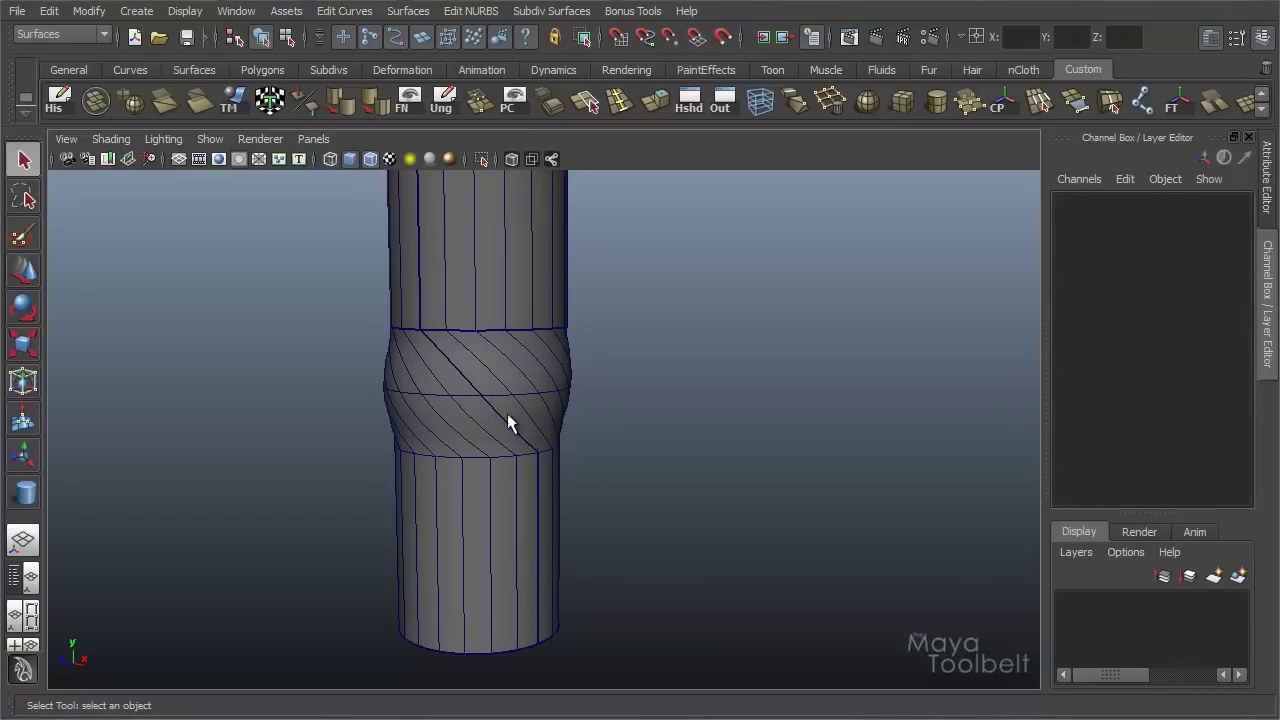
left_click(521, 261)
key("e")
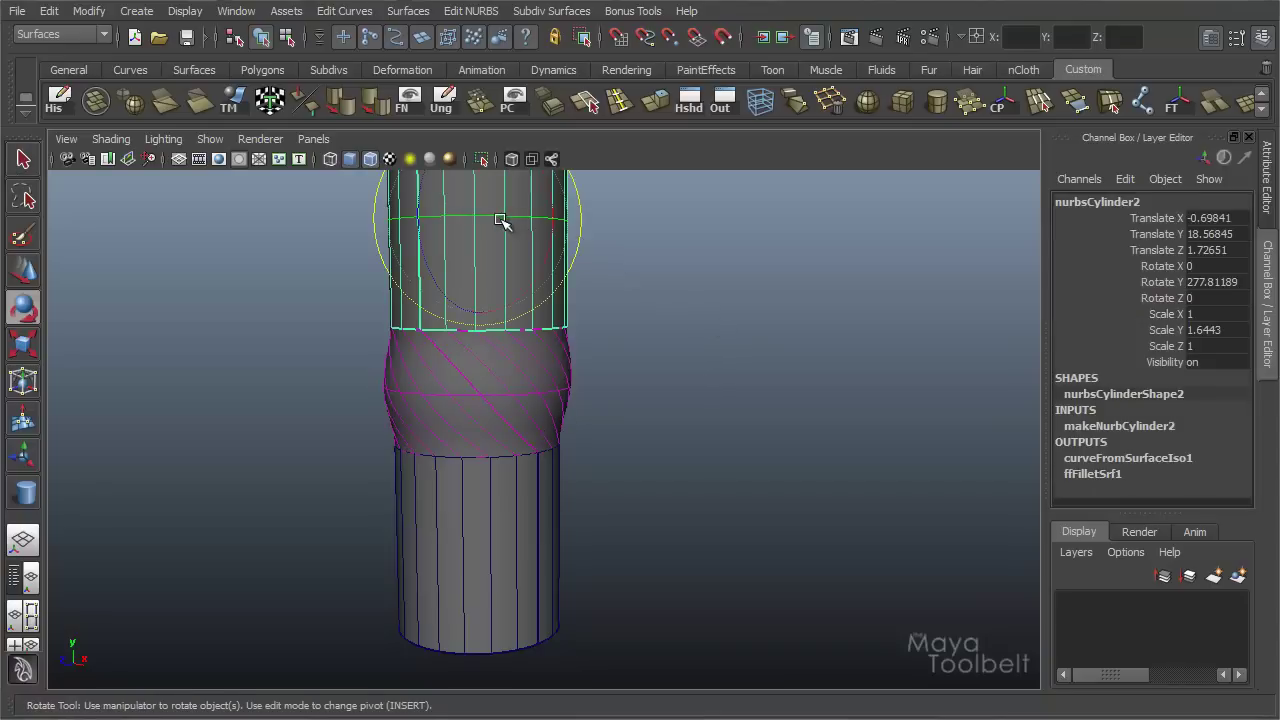
left_click_drag(500, 219, 512, 389)
middle_click_drag(685, 455, 682, 510)
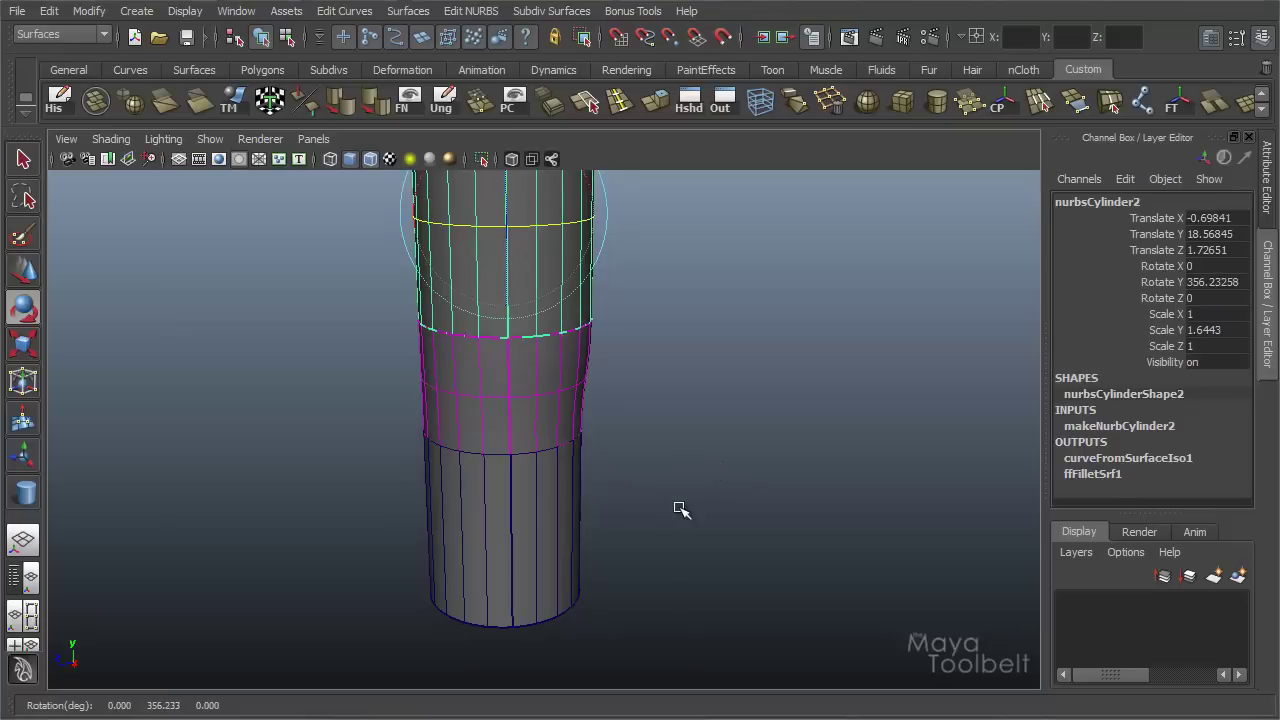
Deselect, turn off wireframe, and view the seamless column joining both cylinders
left_click_drag(546, 463, 507, 373, "alt")
left_click(741, 419)
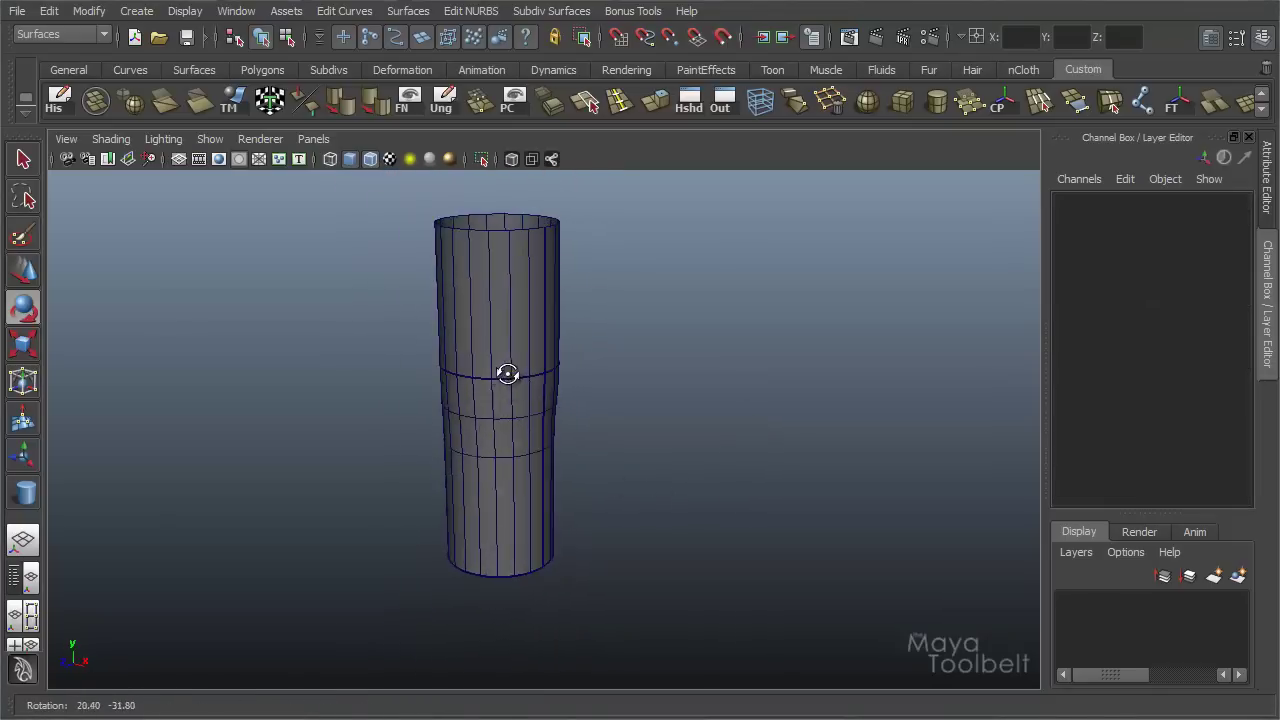
left_click(371, 159)
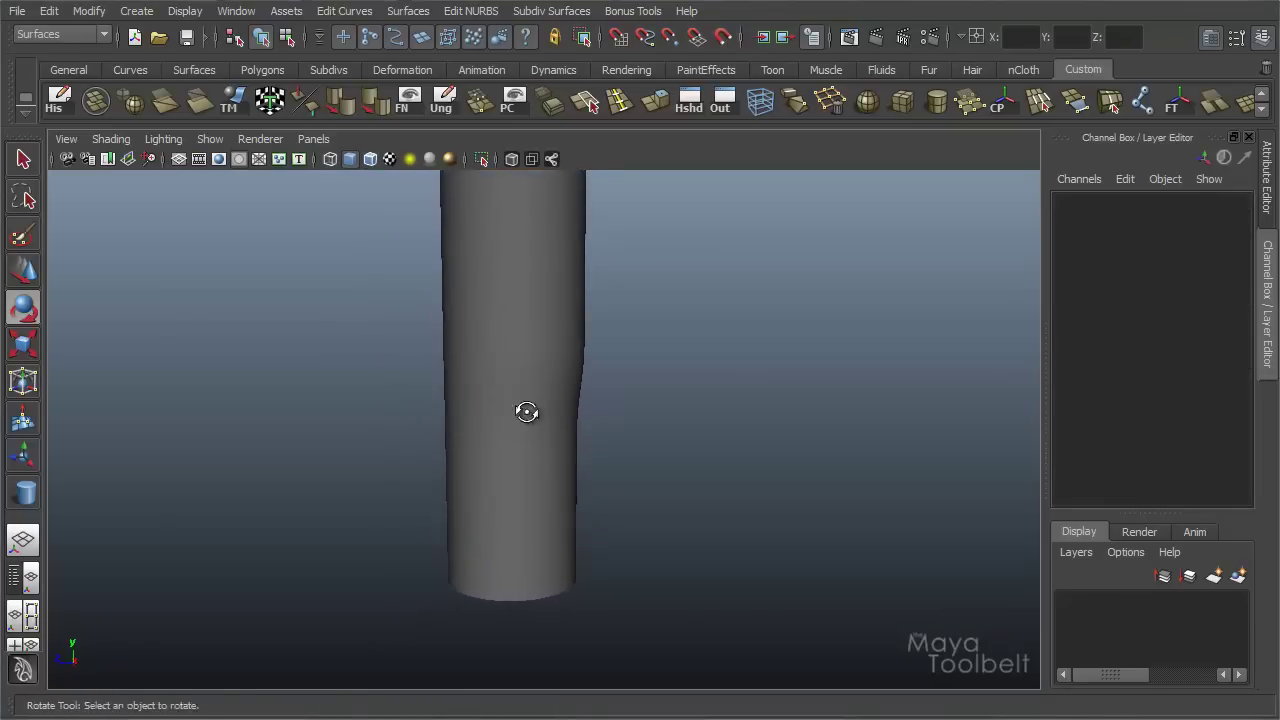
left_click_drag(527, 412, 629, 394, "alt")
mouse_move(629, 394)
right_mouse_down("alt")
mouse_move(549, 371)
mouse_move(640, 380)
right_mouse_up("alt")
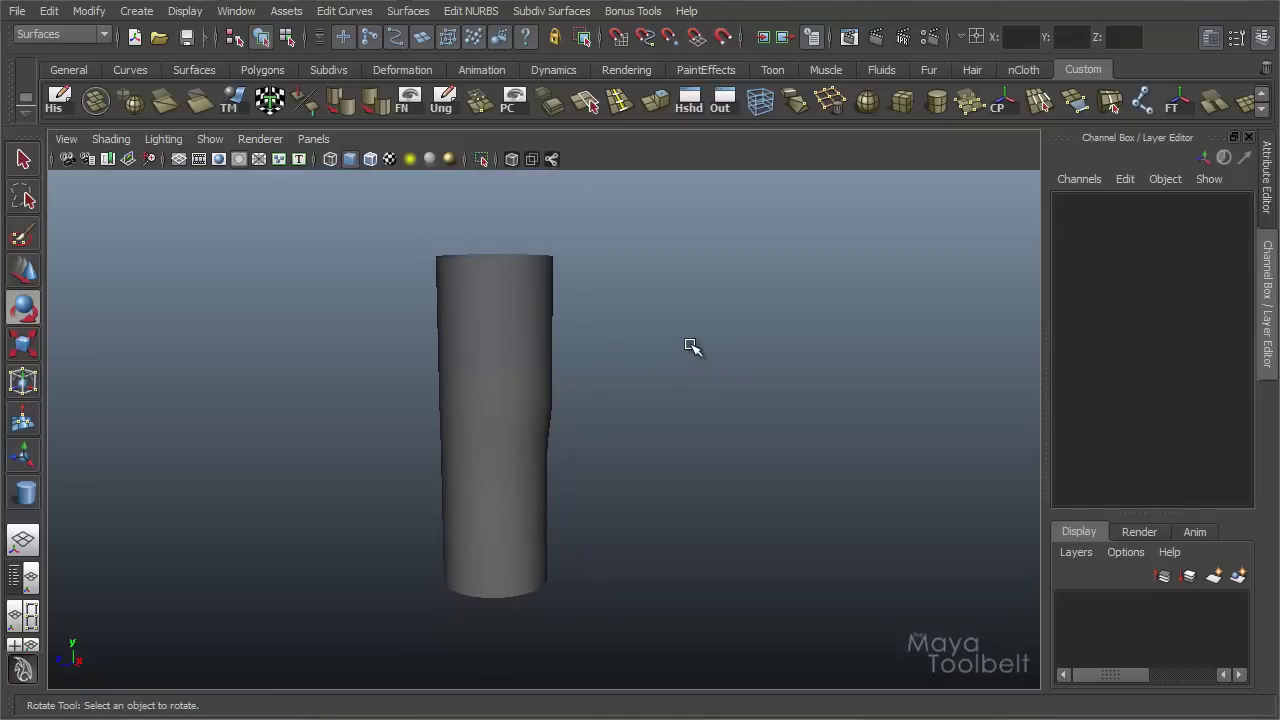
Select the upper cylinder from a side view and raise it higher
left_click(543, 434)
left_click_drag(543, 434, 543, 249, "alt")
key("w")
left_click(550, 256)
left_click_drag(647, 337, 531, 443, "alt")
left_click(531, 443)
left_click_drag(700, 434, 510, 297, "alt")
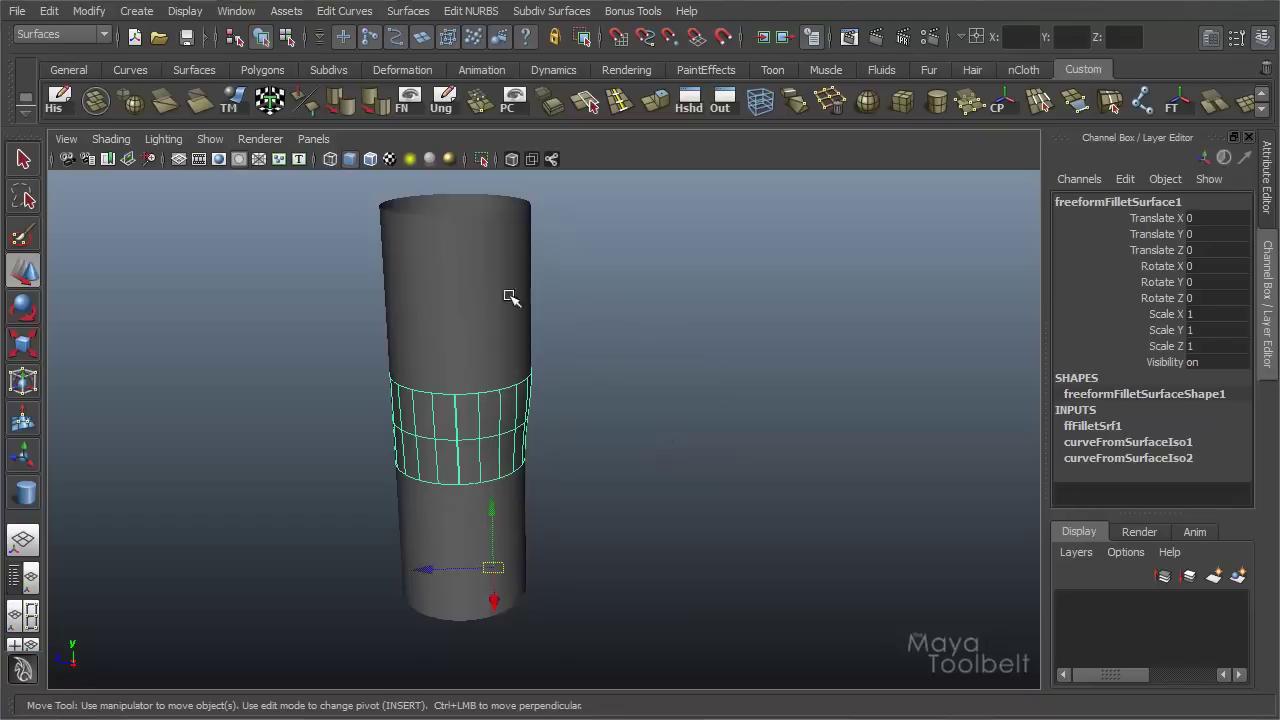
left_click(488, 290)
left_click_drag(460, 261, 520, 235)
Tilt the upper cylinder about 37 degrees and slide it away along its tilt
key("e")
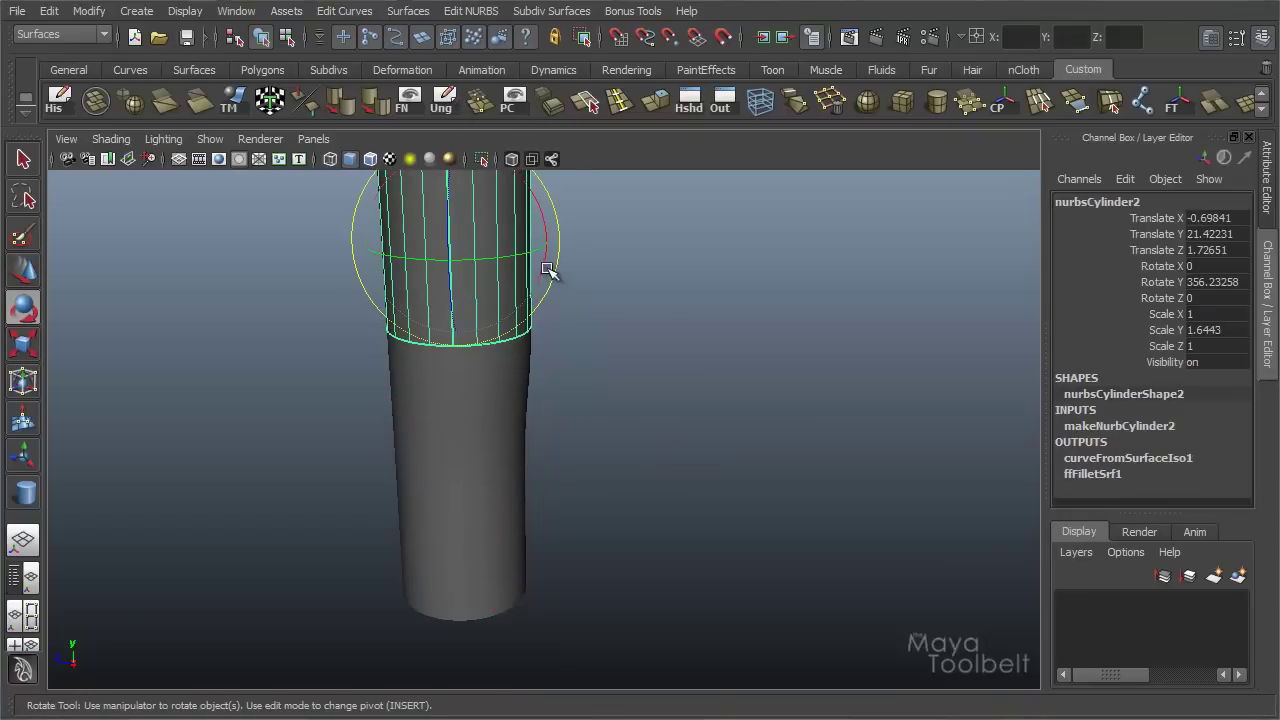
left_click(537, 266)
left_click(543, 268)
left_click_drag(543, 268, 580, 191)
key("w")
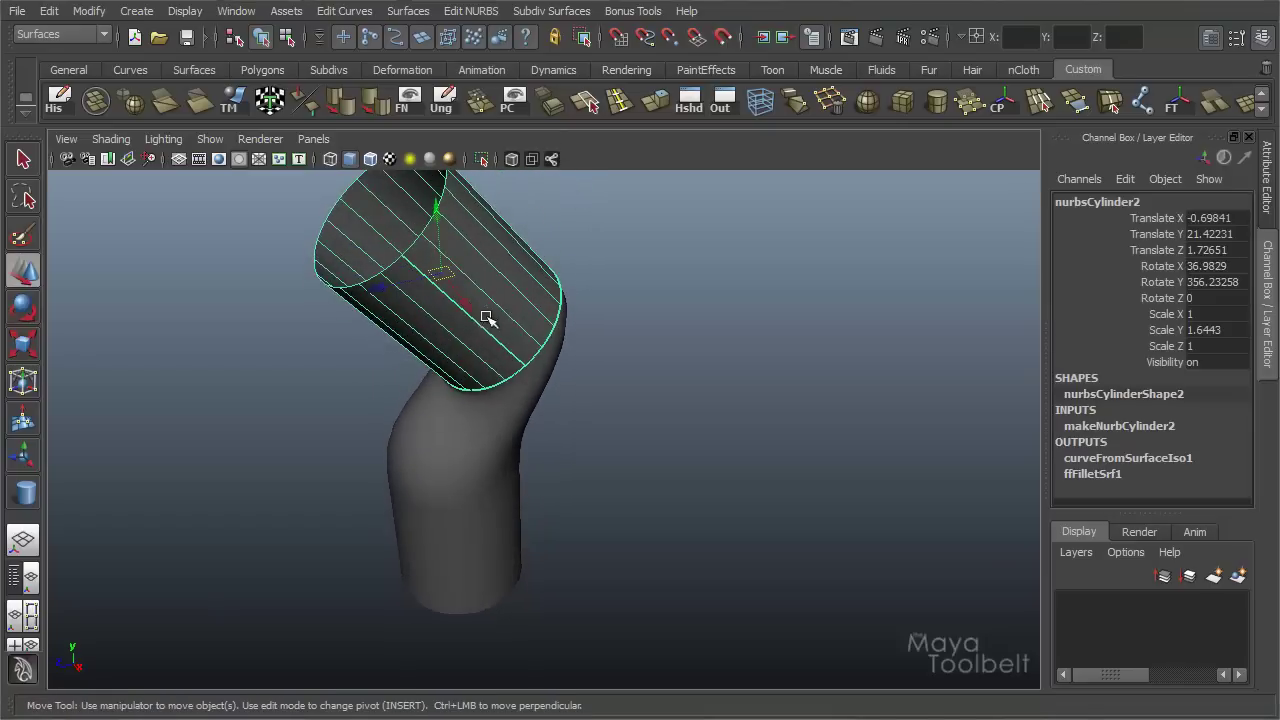
left_click_drag(456, 263, 463, 299)
left_click_drag(258, 344, 654, 289, "alt")
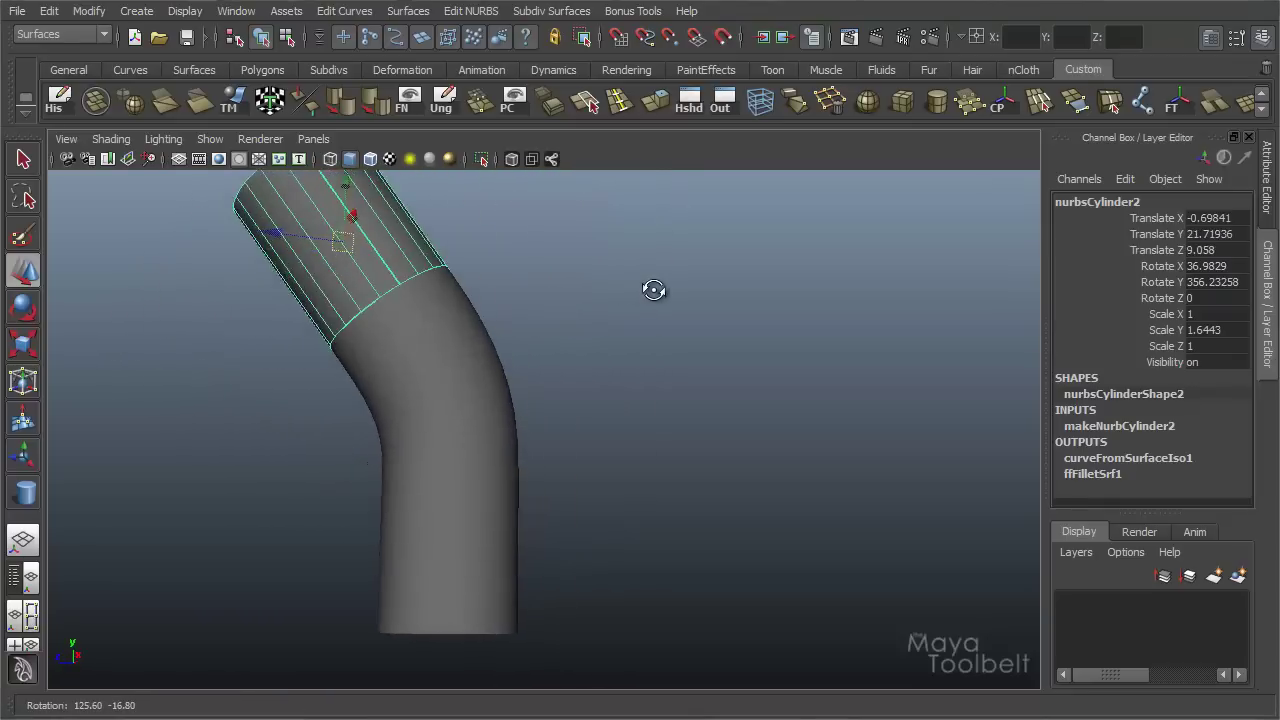
Tilt the lower cylinder about 41 degrees, move it down and outward, then tilt it further
left_click(517, 567)
key("e")
left_click_drag(575, 453, 526, 391)
key("w")
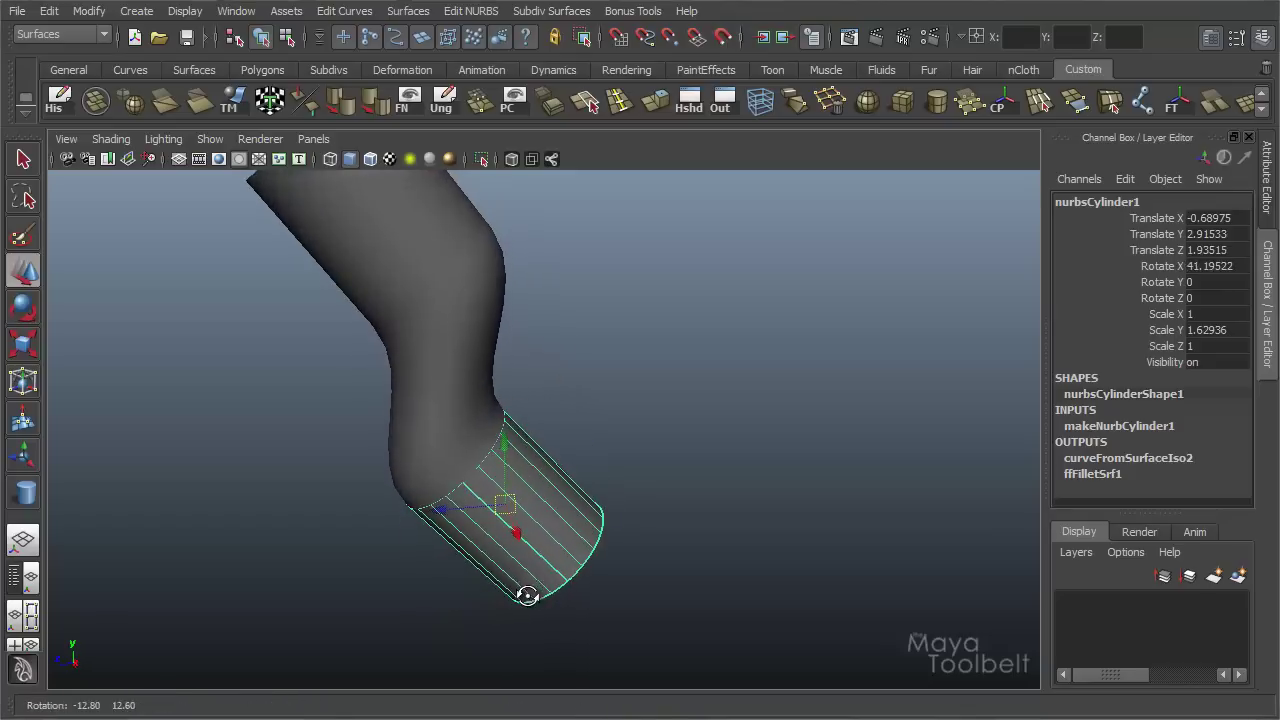
mouse_move(505, 508)
left_mouse_down()
mouse_move(608, 508)
mouse_move(455, 523)
mouse_move(523, 491)
left_mouse_up()
key("e")
left_click_drag(493, 416, 469, 401)
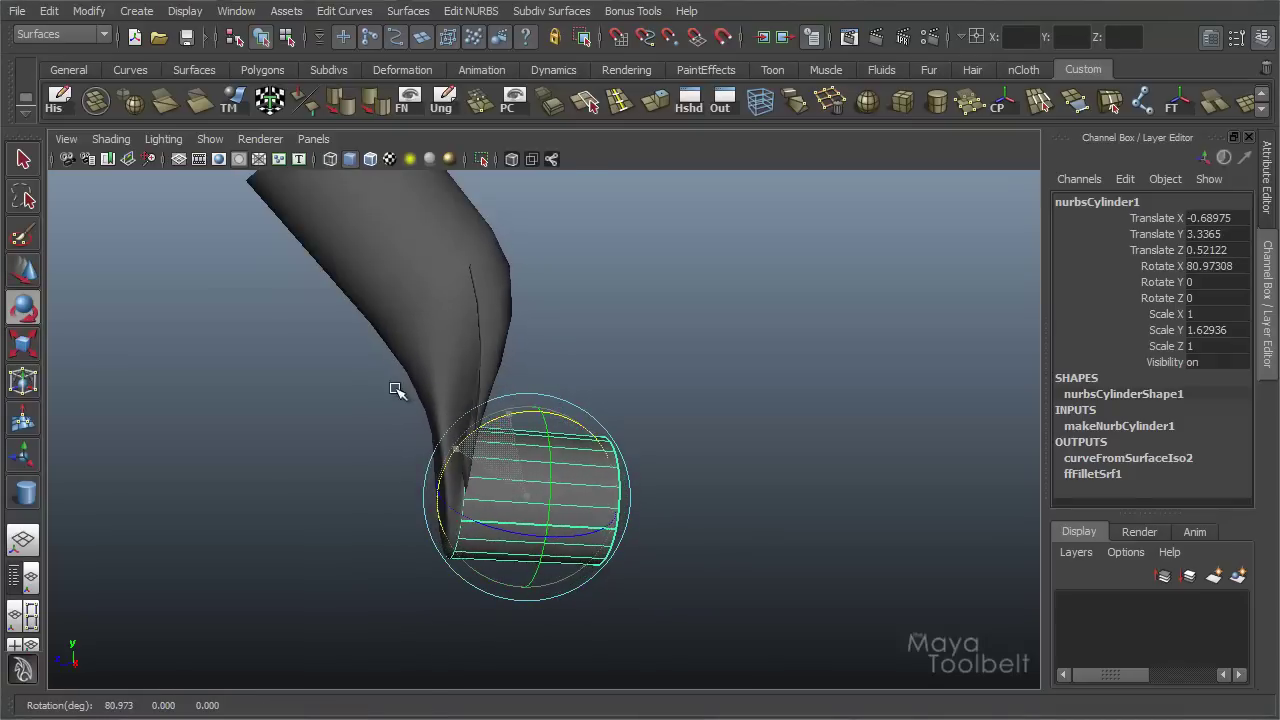
left_click_drag(722, 368, 318, 262, "alt")
Raise the upper cylinder slightly and reselect the fillet surface
left_click(440, 192)
key("w")
left_click_drag(534, 391, 529, 423, "alt")
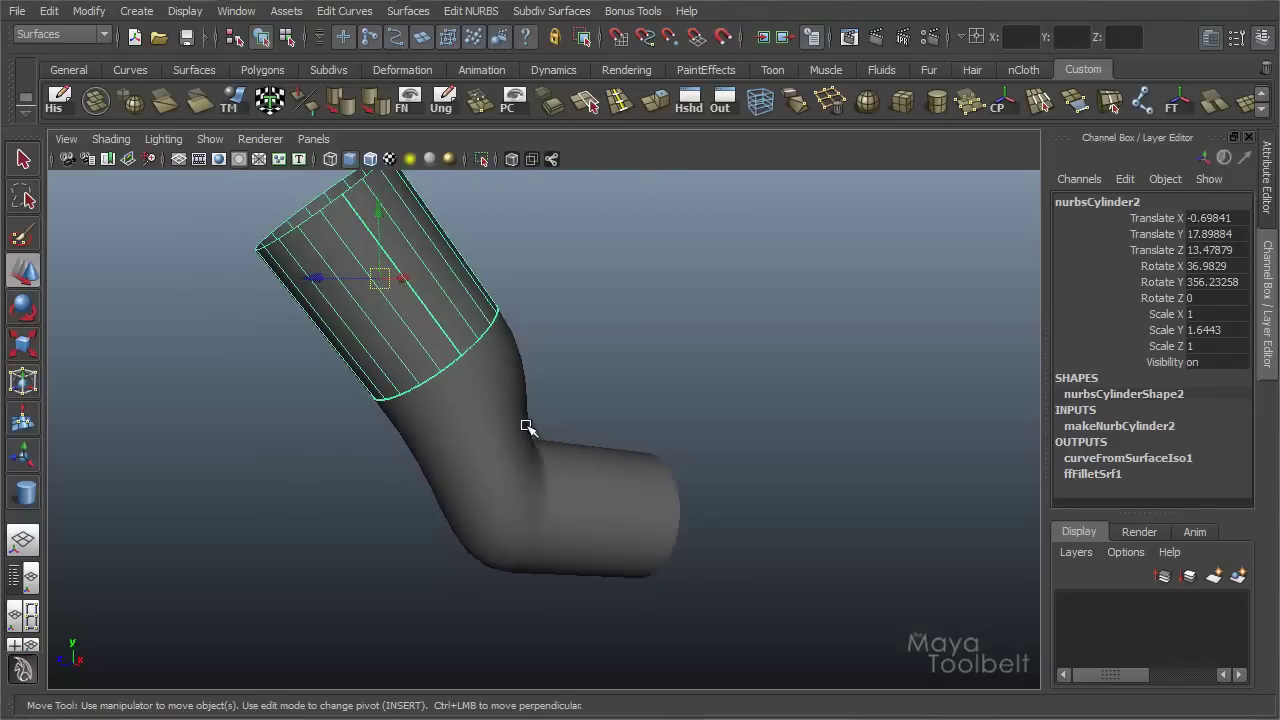
left_click(529, 423)
left_click_drag(675, 434, 646, 423, "alt")
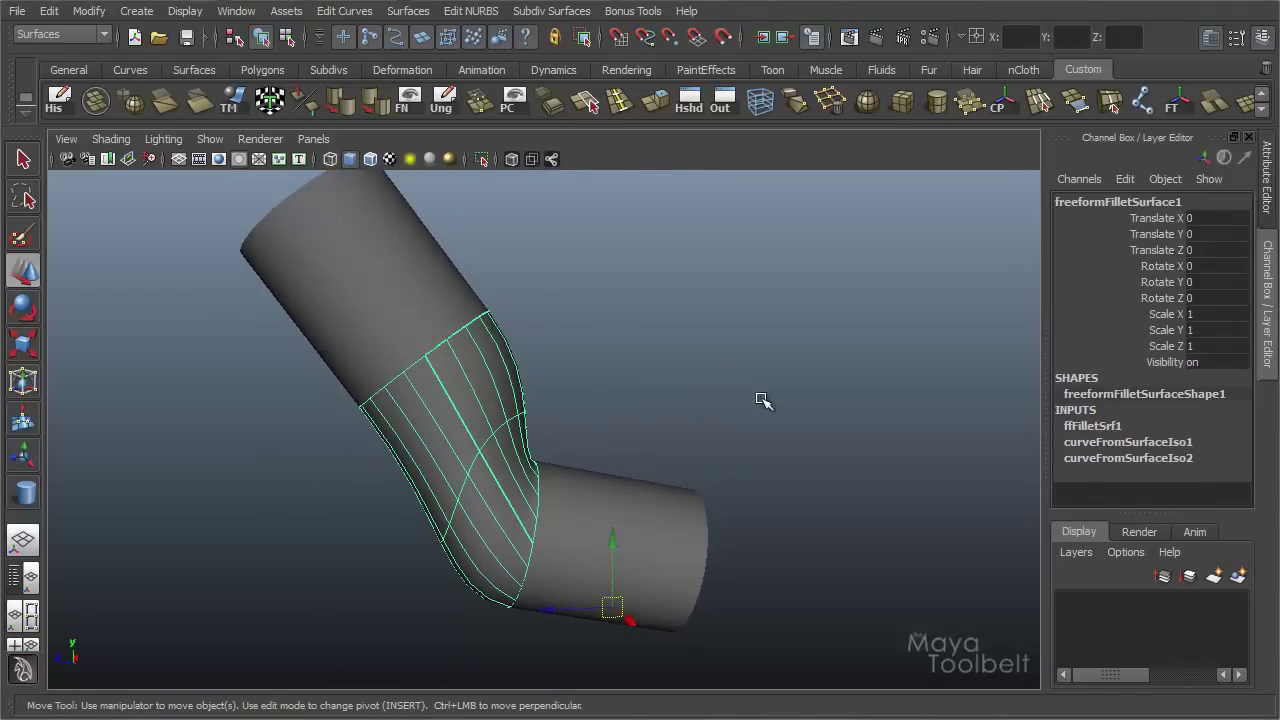
Open ffFilletSrf1 in the Attribute Editor to show its Freeform Fillet Surface History settings
left_click(1085, 428)
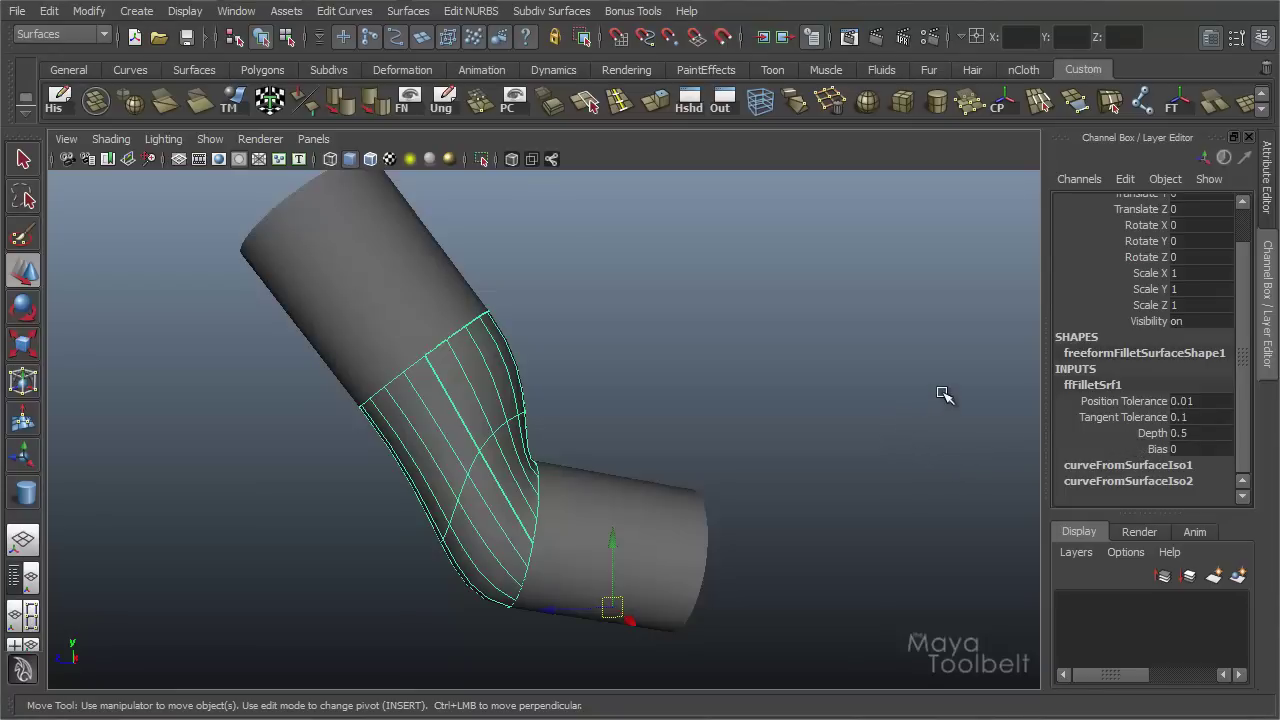
key("ctrl+a")
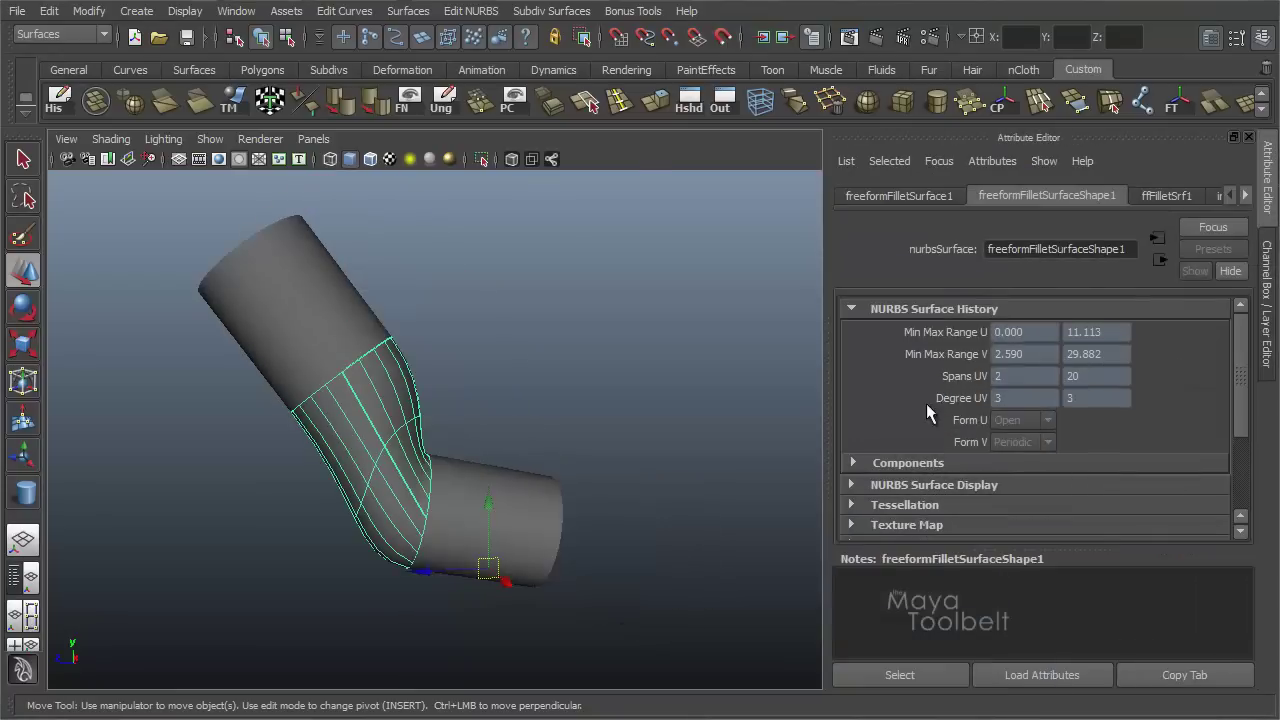
left_click(1170, 196)
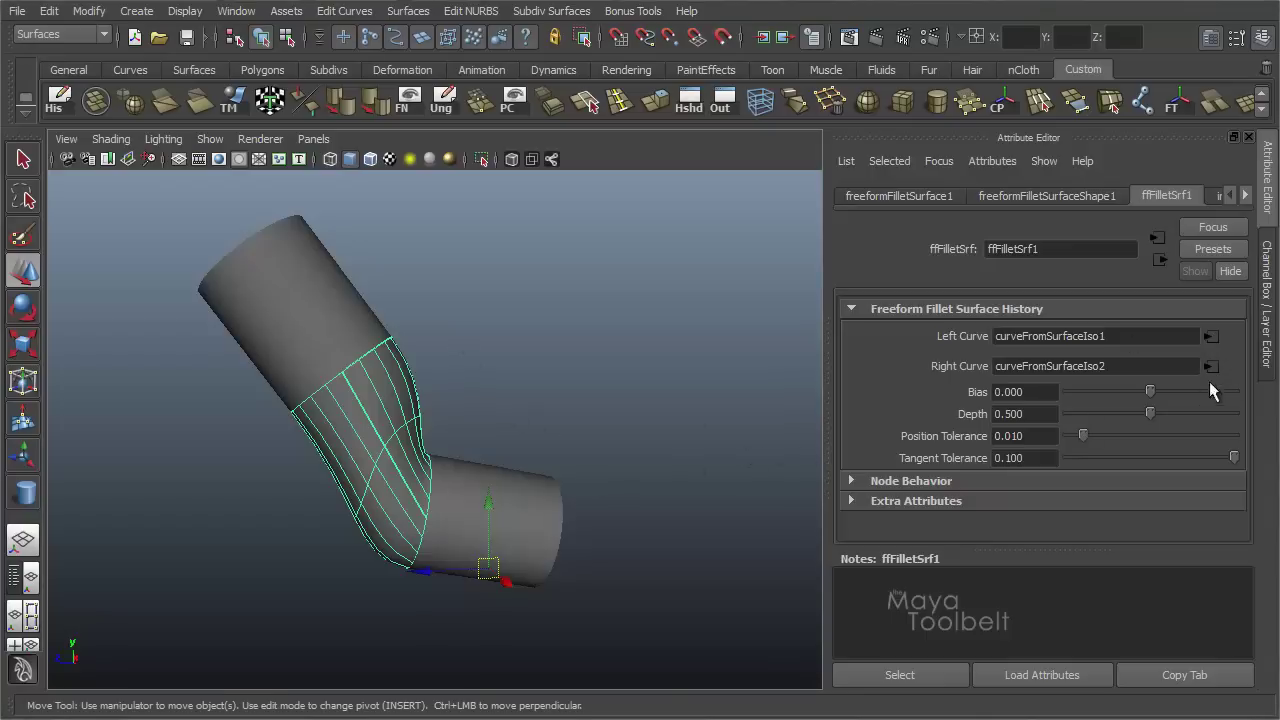
Select the fillet surface and zoom in on the filleted pipe
left_click(1086, 334)
left_click(366, 350)
left_click(455, 480)
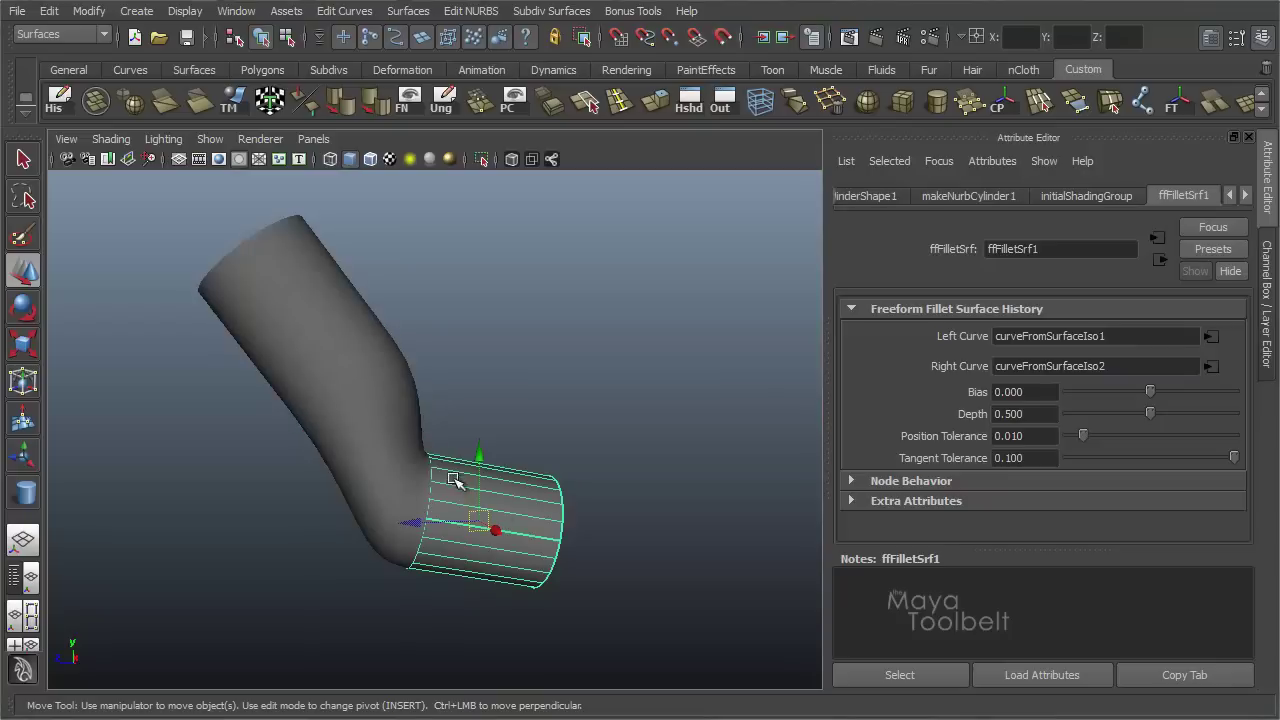
left_click(389, 419)
left_click(540, 520)
left_click(389, 419)
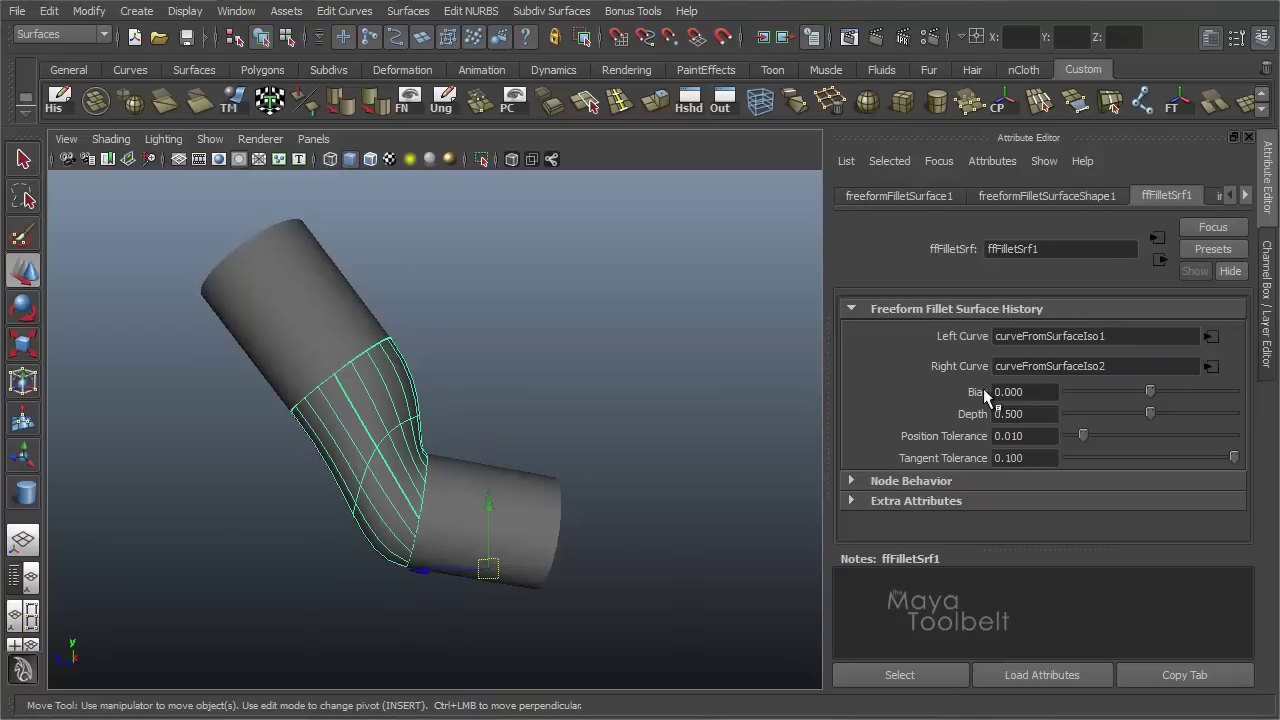
left_click_drag(450, 440, 514, 443, "alt")
right_click_drag(514, 443, 577, 461, "alt")
left_click_drag(577, 461, 540, 435, "alt")
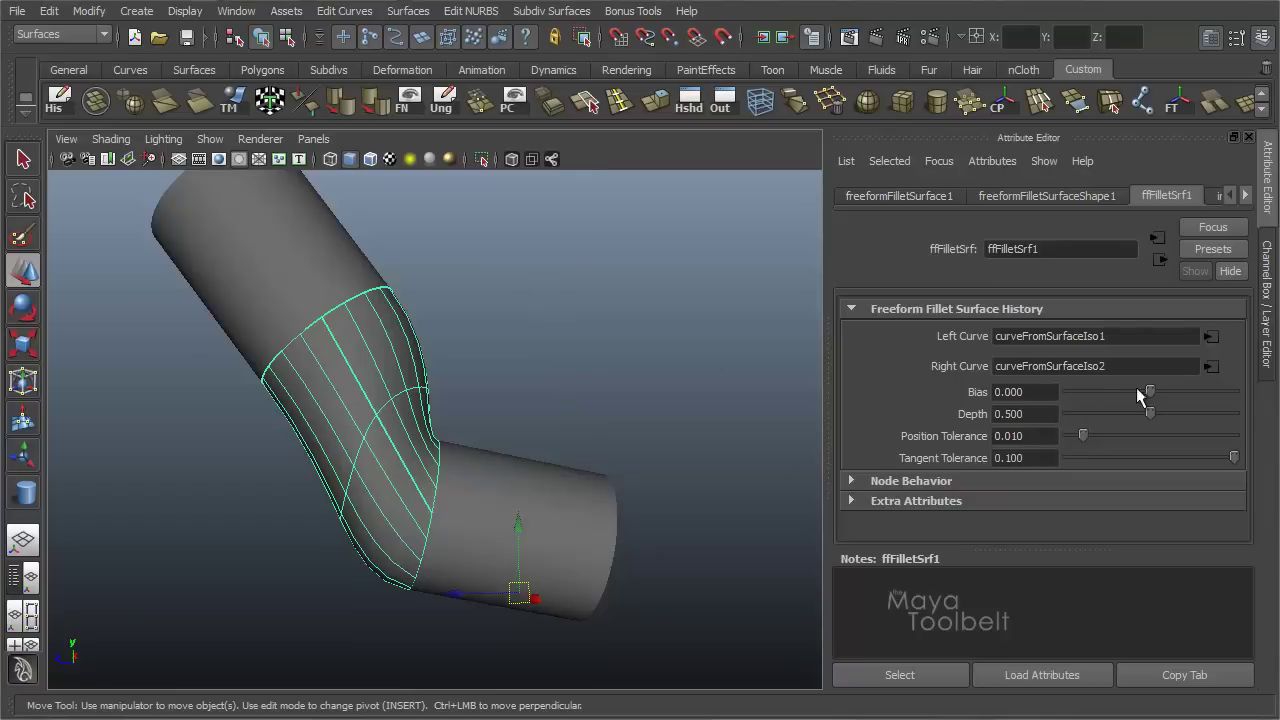
Drag the fillet's Bias below zero and back, then enter Bias 0
left_click_drag(1151, 393, 1081, 396)
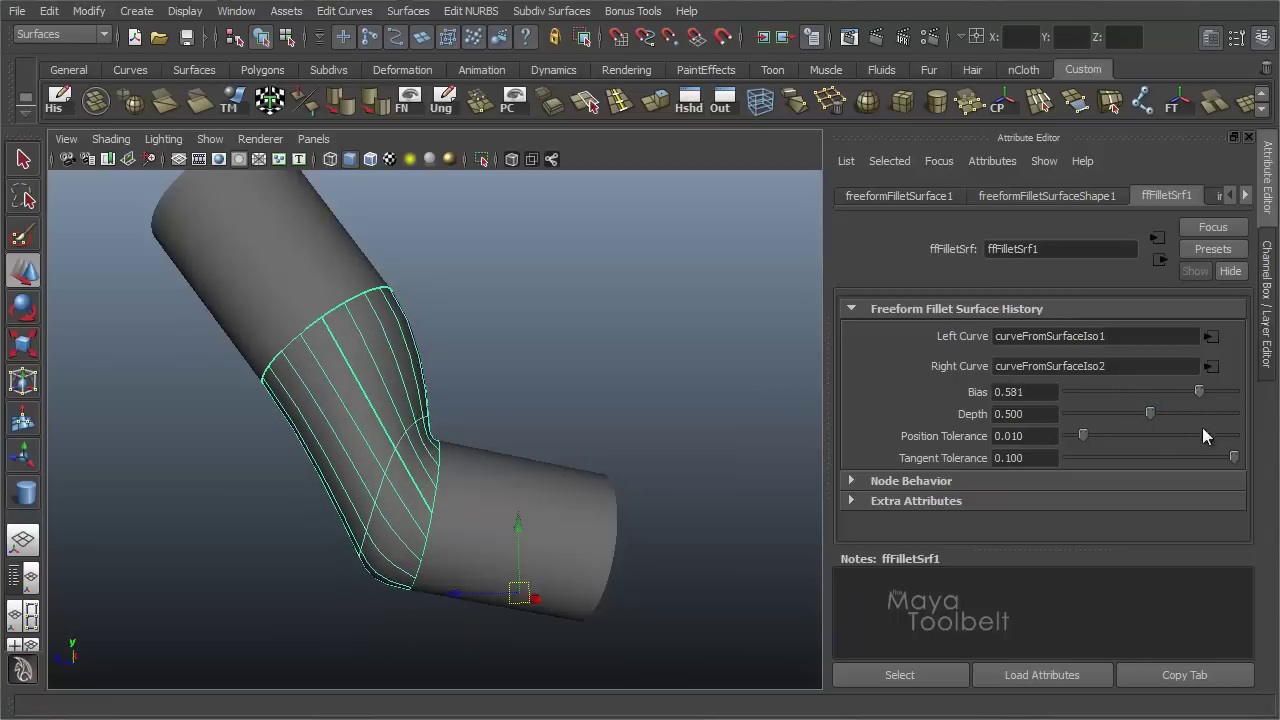
mouse_move(1147, 427)
left_mouse_down()
mouse_move(1125, 419)
mouse_move(1151, 402)
left_mouse_up()
double_click(1001, 392)
type("0")
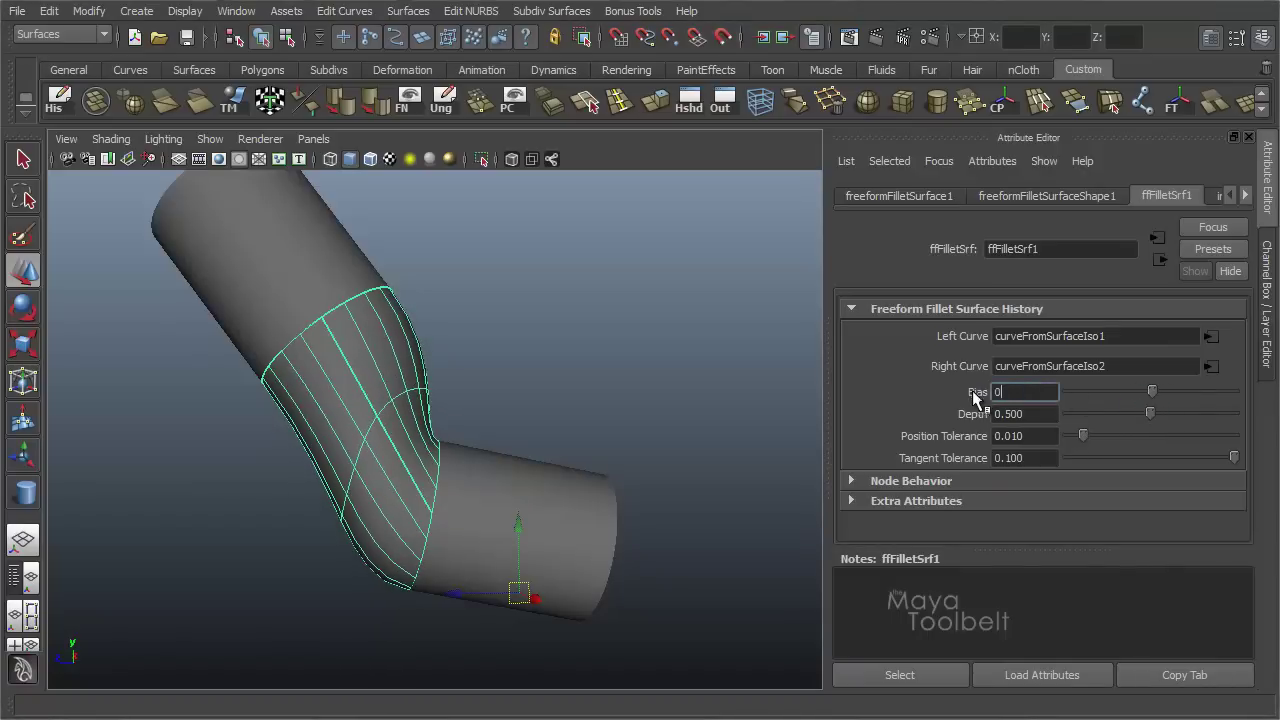
left_click(1042, 414)
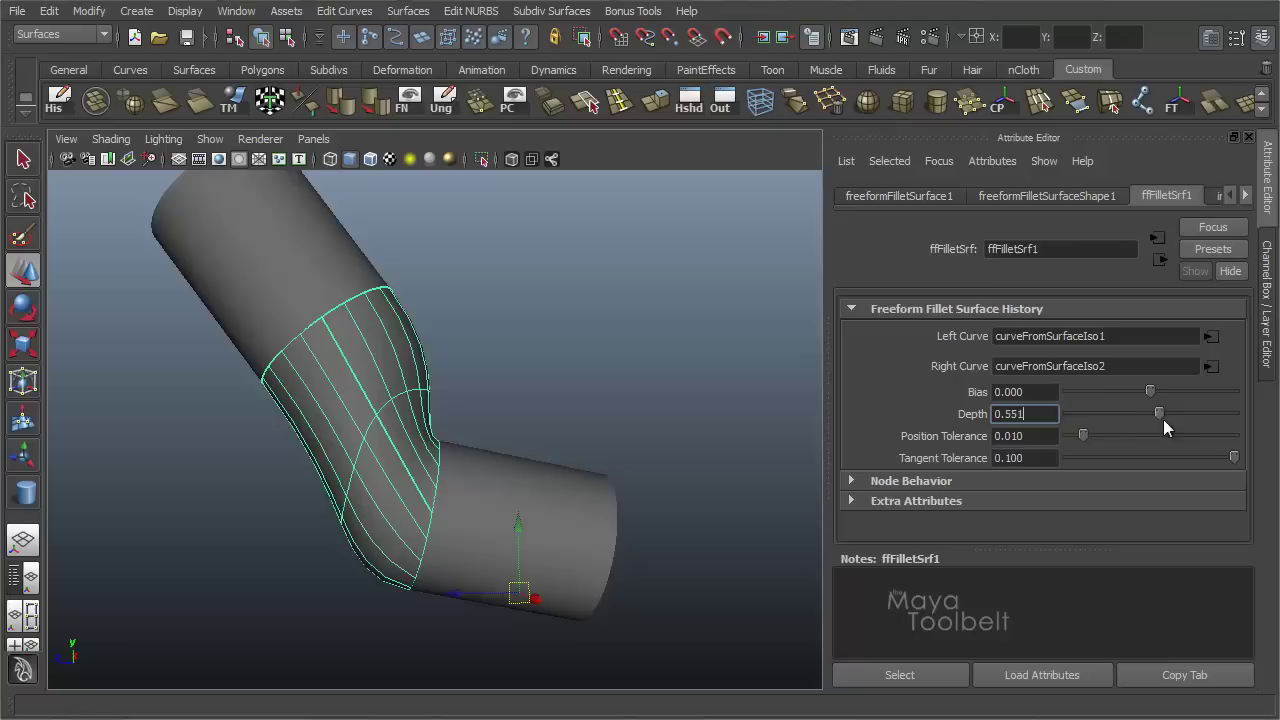
Raise the fillet's Depth so it bulges outward, framing the fillet in view
left_click_drag(1082, 421, 1142, 419)
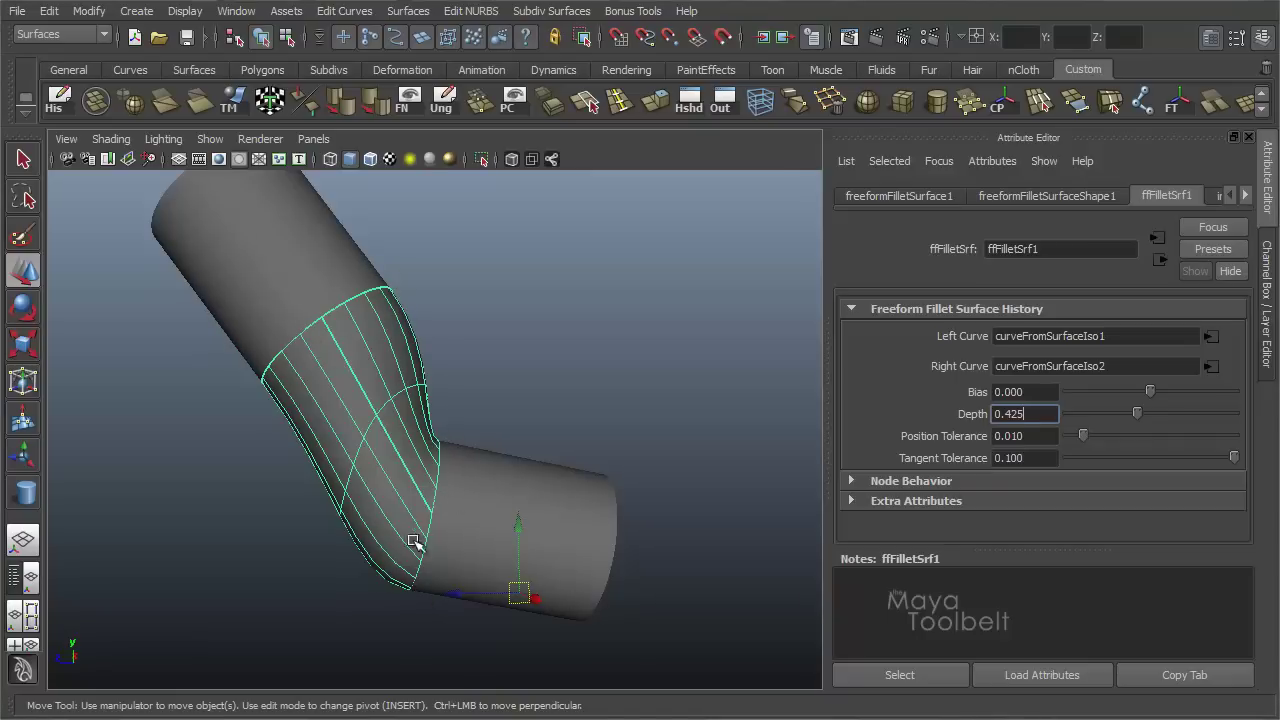
left_click(662, 428)
left_click_drag(572, 417, 560, 466, "alt")
left_click(563, 457)
key("f")
left_click_drag(1136, 413, 1189, 413)
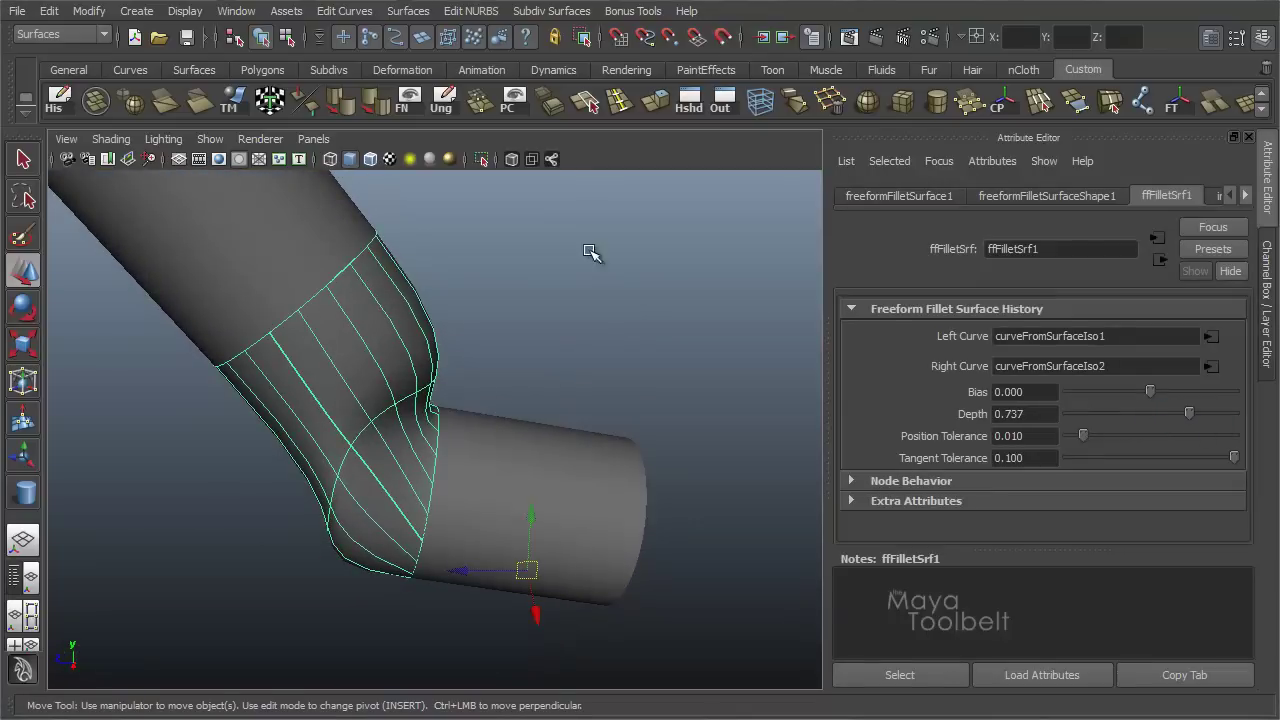
Flatten Depth to 0, then vary it back up to 0.868, leaving Bias at -0.557
left_click_drag(548, 346, 472, 265, "alt")
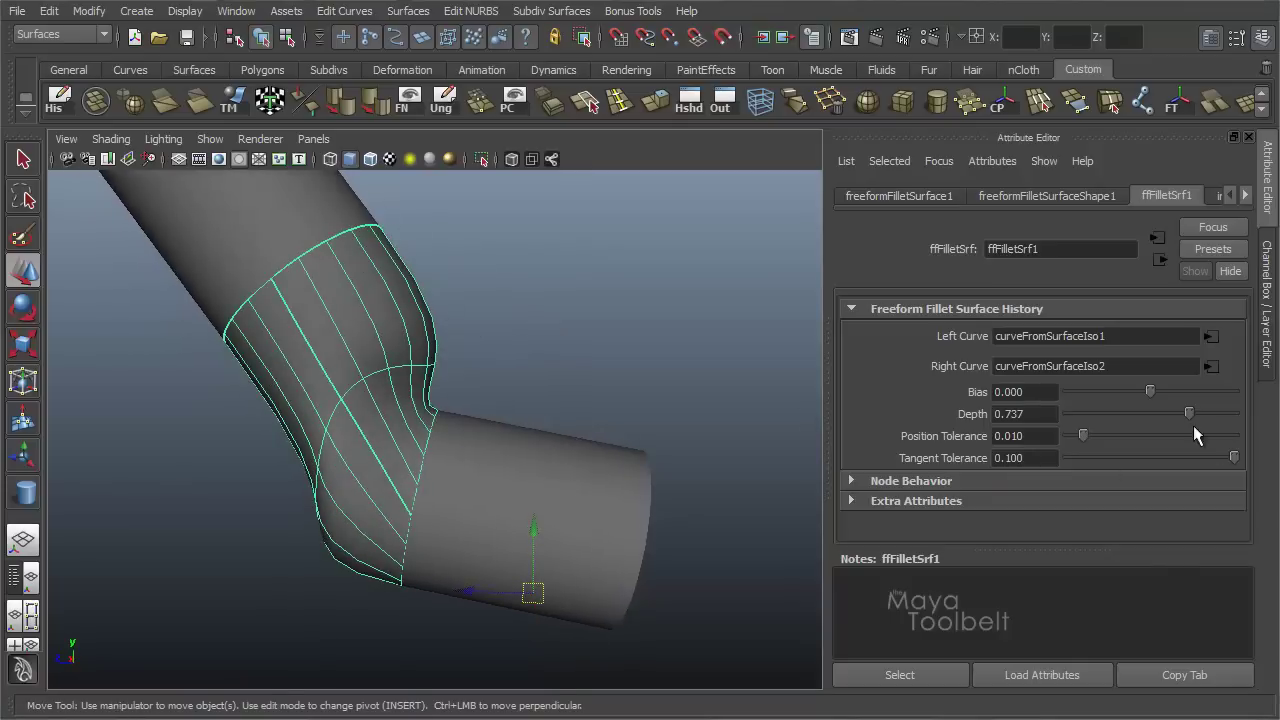
left_click_drag(1195, 418, 1030, 412)
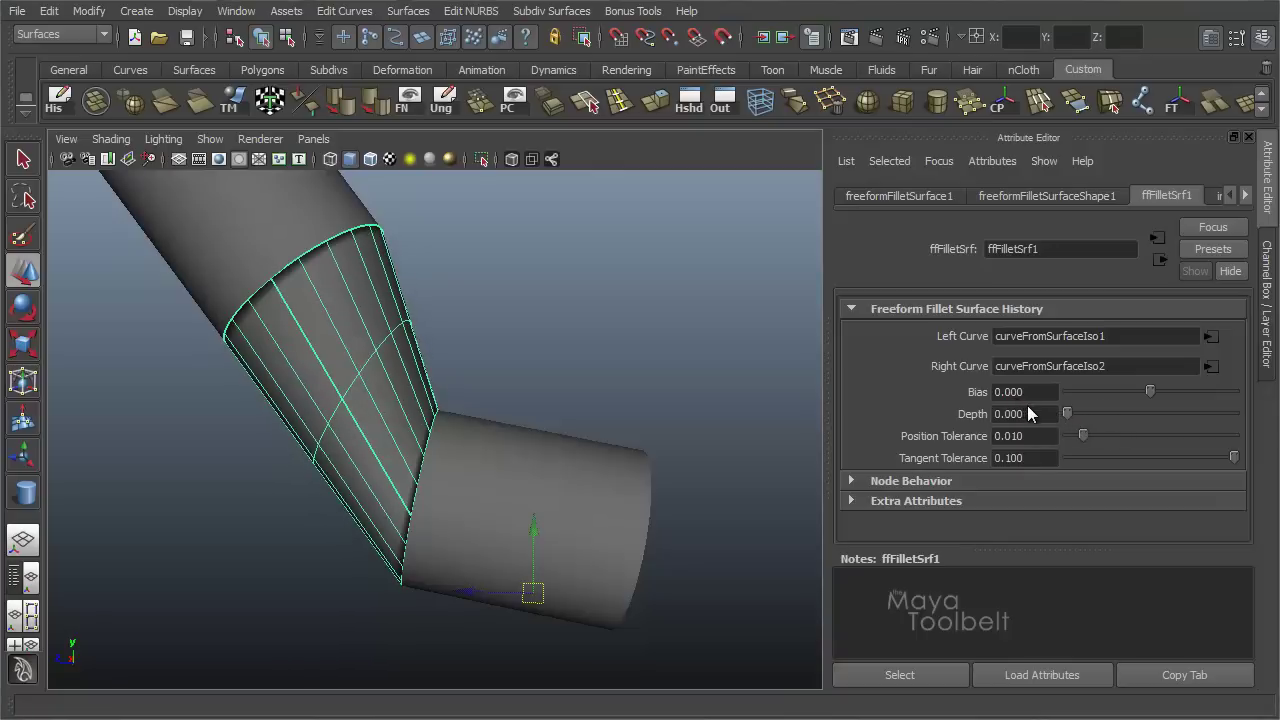
left_click_drag(1064, 418, 1071, 418)
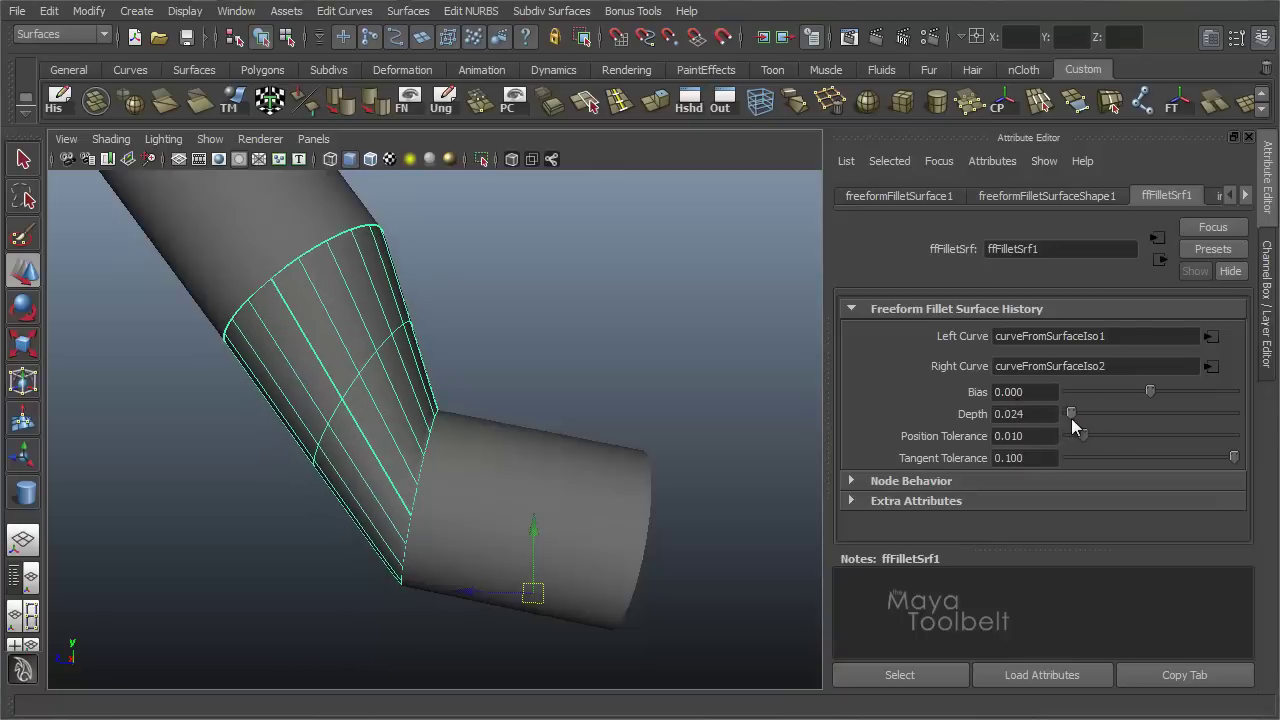
left_click(597, 357)
left_click_drag(597, 357, 537, 357, "alt")
left_click(366, 331)
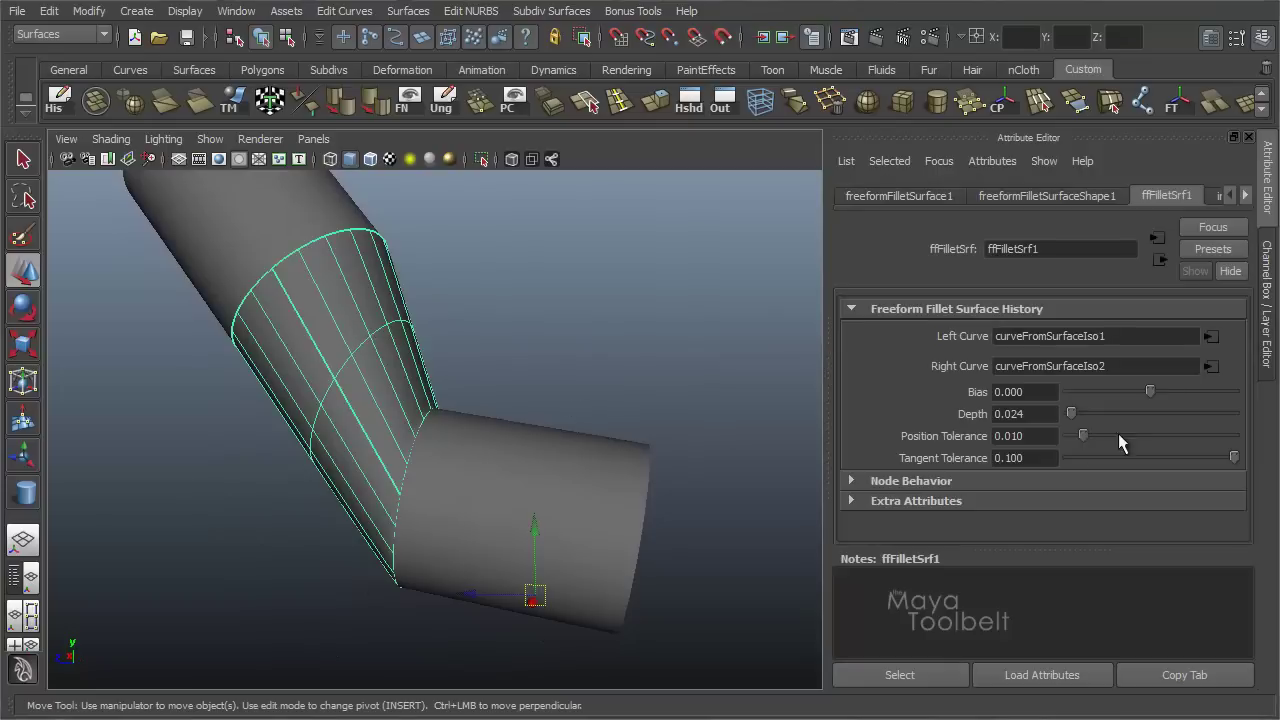
left_click_drag(1072, 414, 1216, 436)
Rotate the lower cylinder to a new angle and move it up and to the left
left_click_drag(657, 394, 709, 383, "alt")
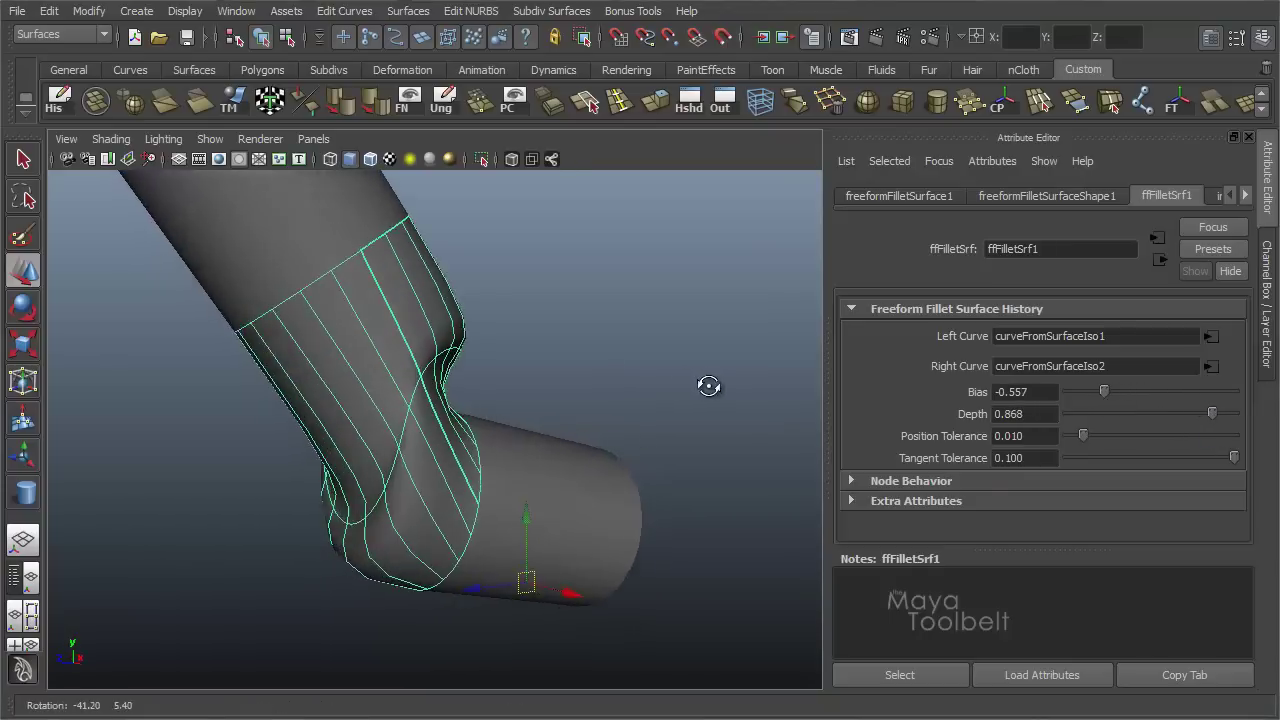
left_click(697, 490)
left_click_drag(466, 529, 578, 473, "alt")
left_click(578, 473)
left_click_drag(514, 500, 620, 517, "alt")
key("e")
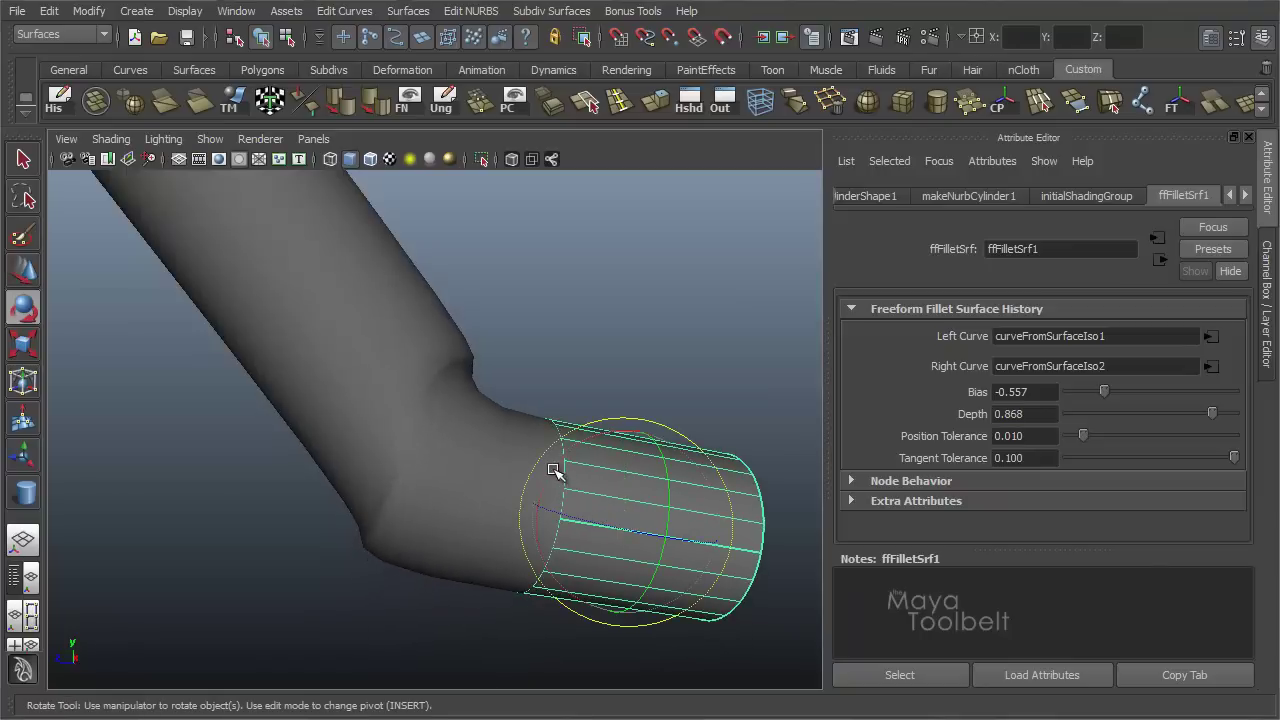
left_click_drag(560, 451, 506, 443, "alt")
key("w")
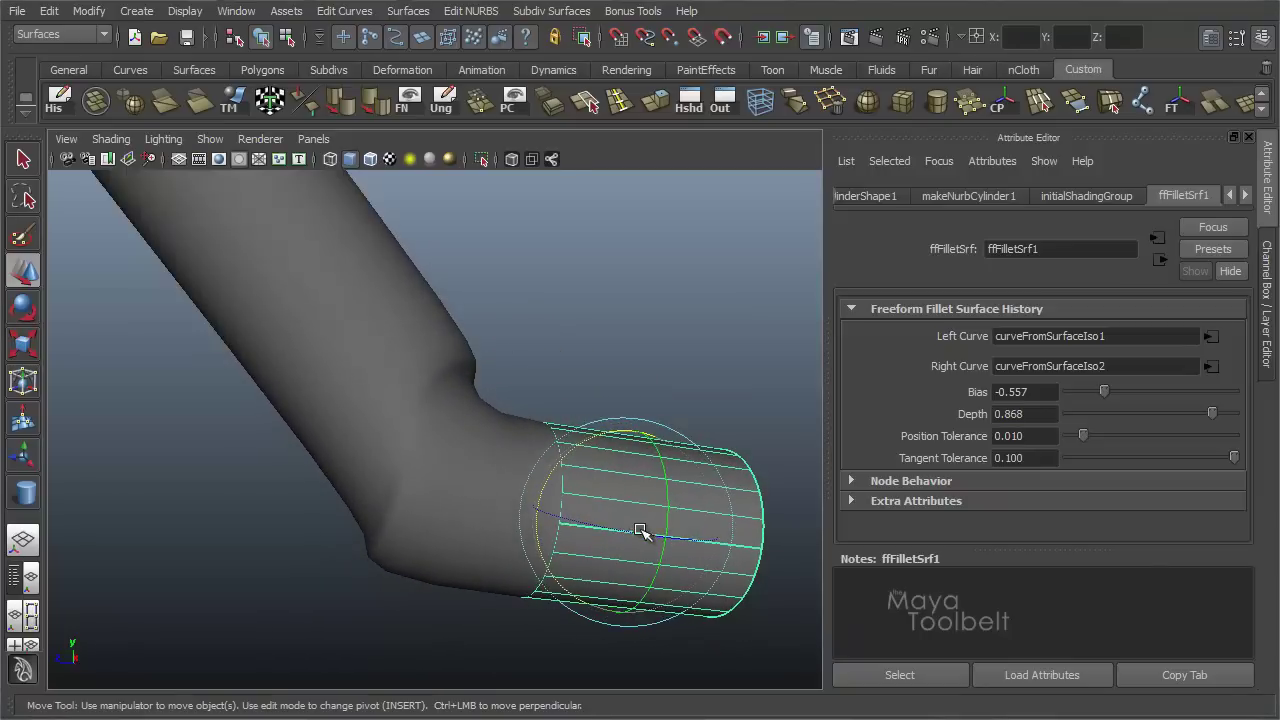
left_click_drag(621, 509, 542, 497)
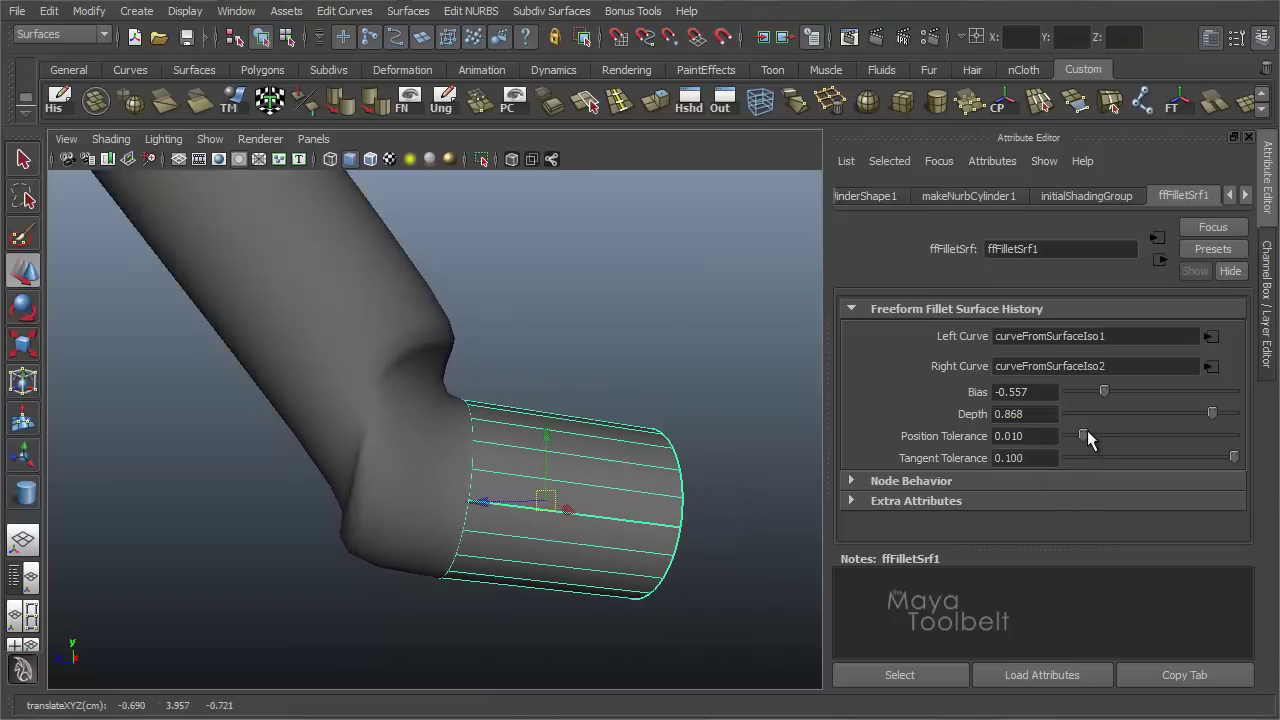
Drag ffFilletSrf1's Position Tolerance to 0.005 and Tangent Tolerance to 0.059
left_click_drag(1084, 435, 1219, 436)
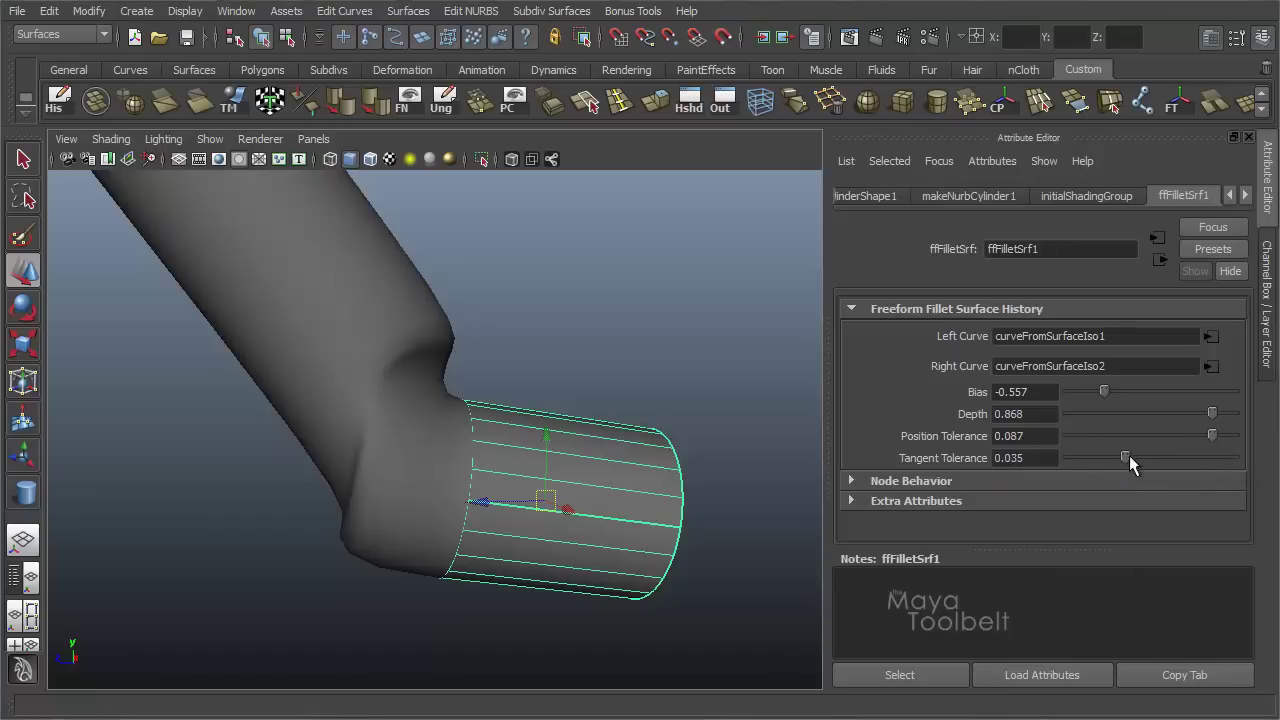
mouse_move(1127, 457)
left_mouse_down()
mouse_move(1074, 458)
mouse_move(1108, 458)
left_mouse_up()
left_click_drag(1212, 434, 1165, 458)
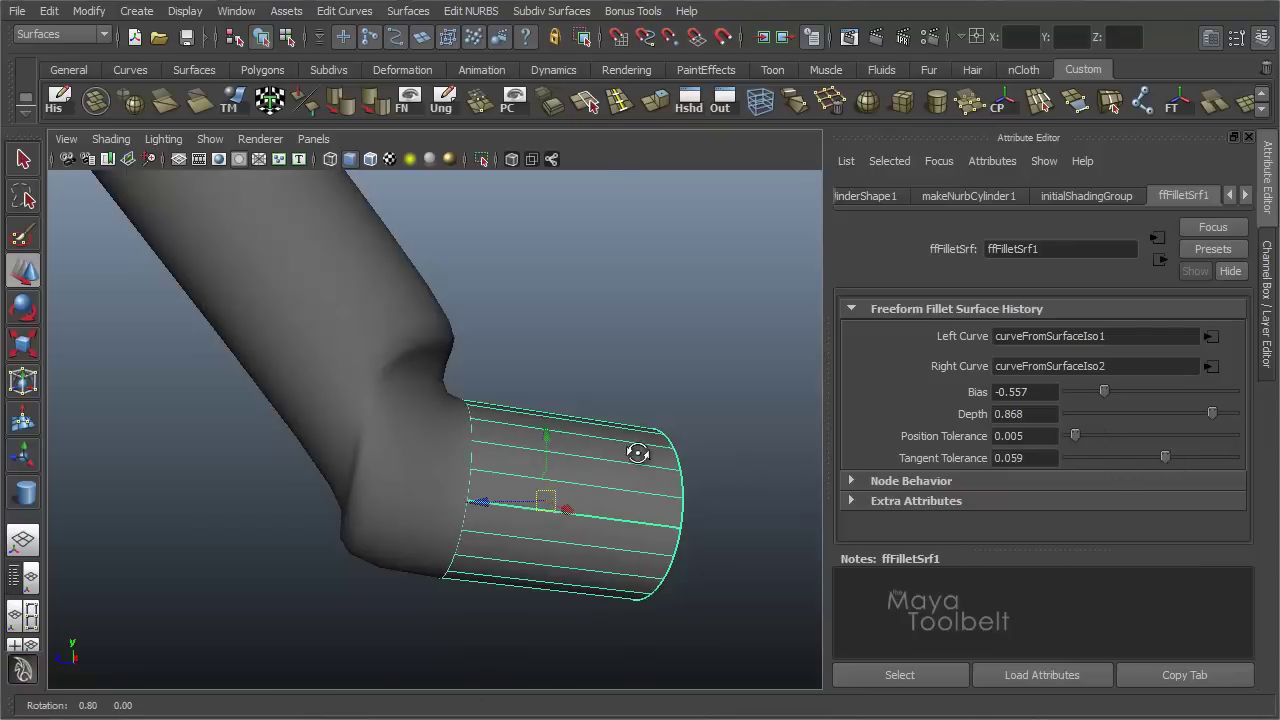
left_click_drag(634, 449, 598, 500, "alt")
left_click_drag(452, 414, 417, 451, "alt")
Show the Channel Box with manipulators, select the fillet surface and zoom in on it
key("ctrl+a")
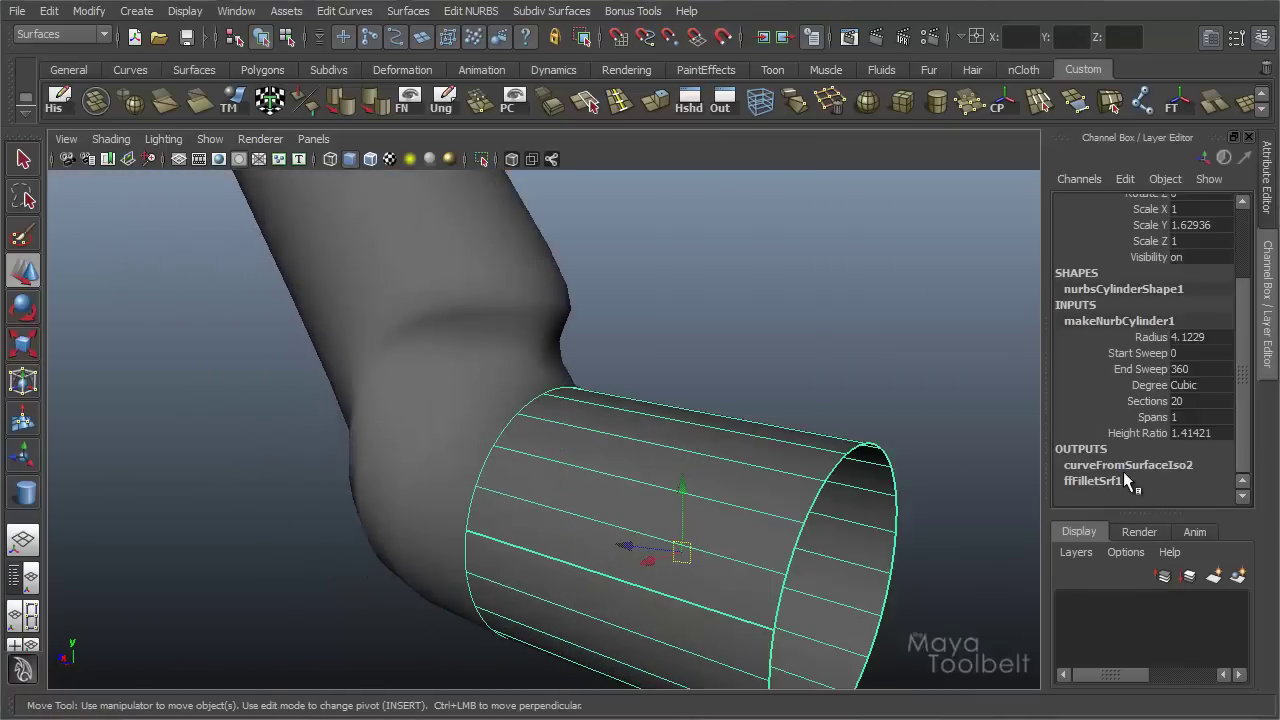
left_click(22, 455)
left_click(430, 400)
left_click_drag(430, 400, 671, 380, "alt")
middle_click_drag(729, 406, 663, 394, "alt")
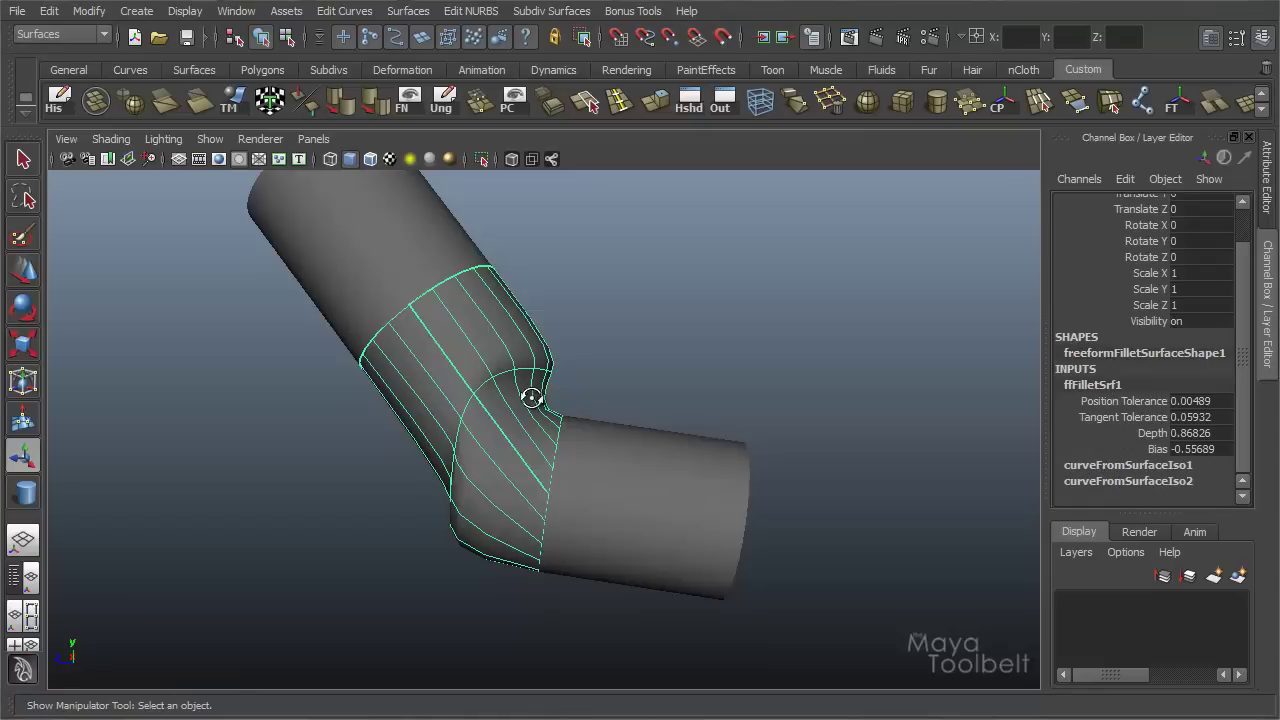
left_click_drag(531, 397, 553, 380, "alt")
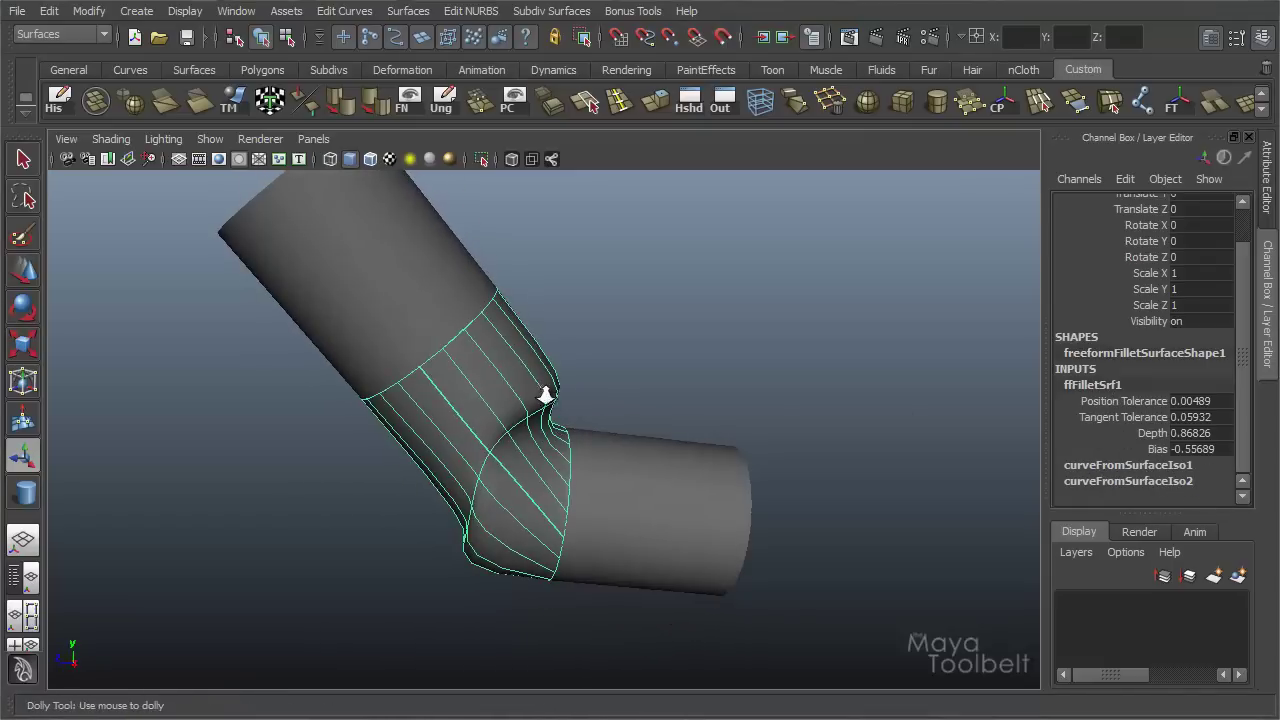
right_click_drag(546, 395, 570, 329, "alt")
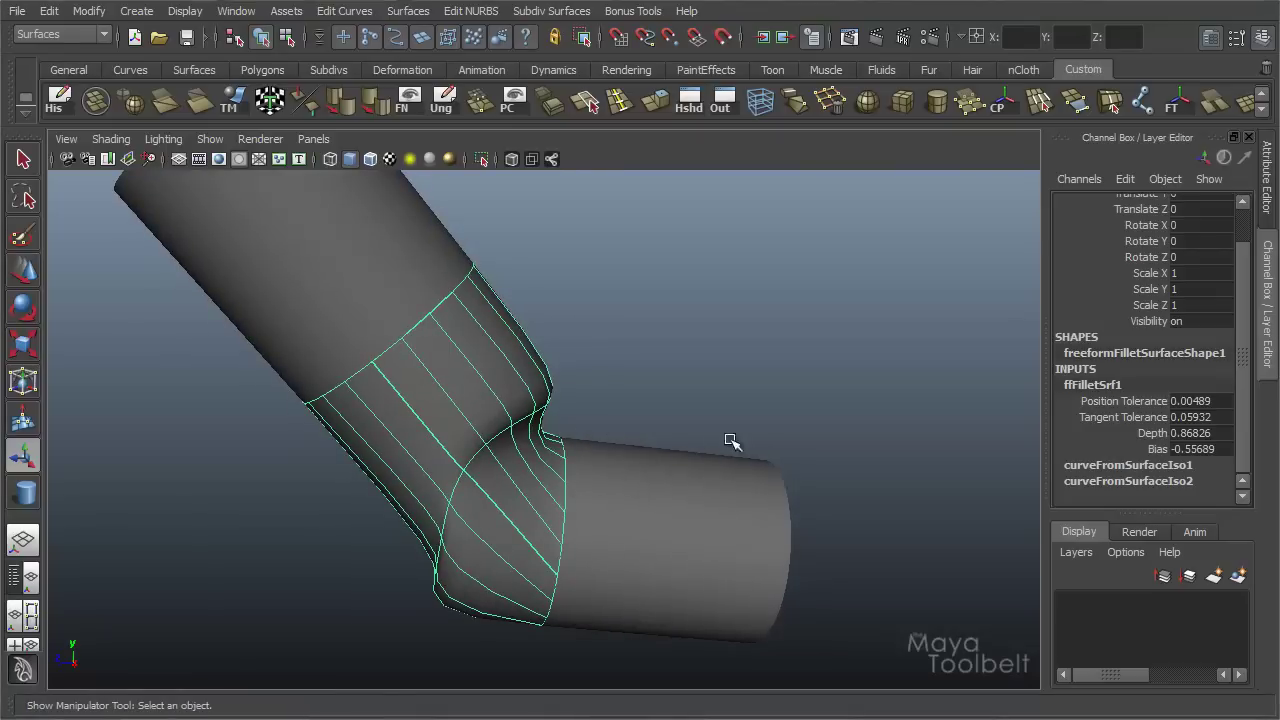
Show curveFromSurfaceIso1's manipulators and drag its start and end handles along the pipe
left_click(1138, 466)
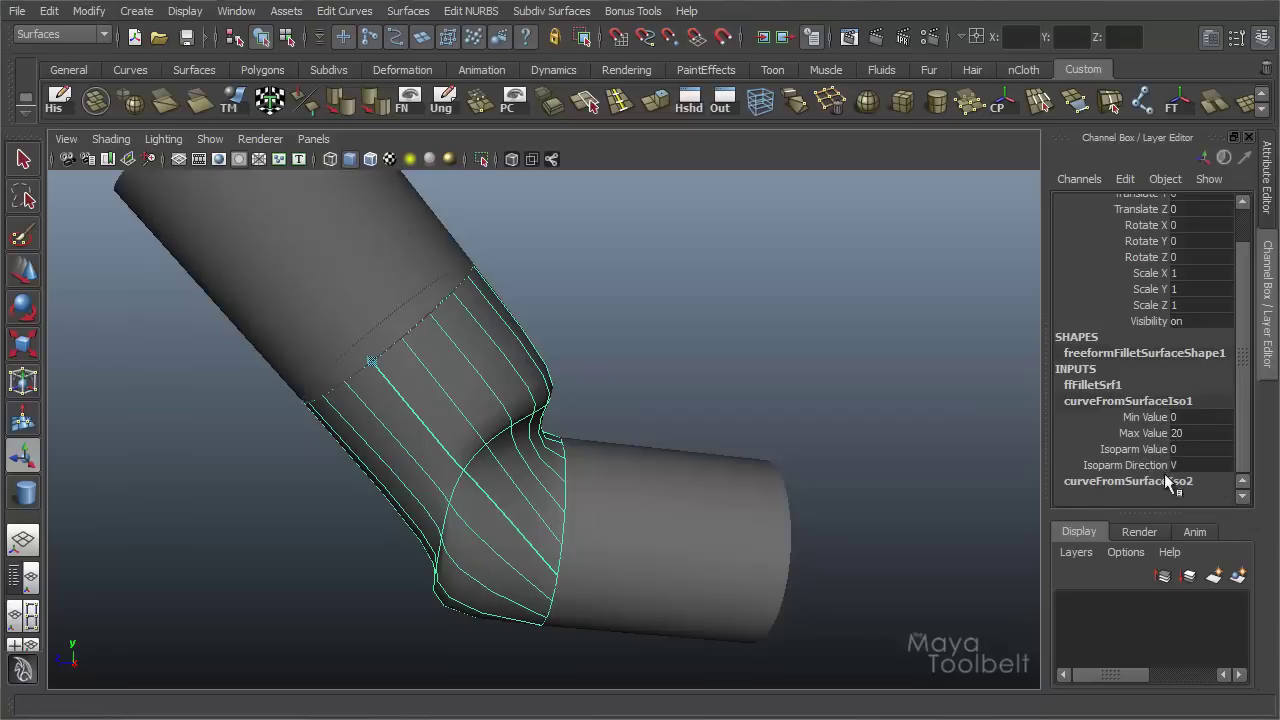
left_click(24, 460)
left_click_drag(229, 437, 318, 434, "alt")
left_click_drag(360, 384, 194, 531)
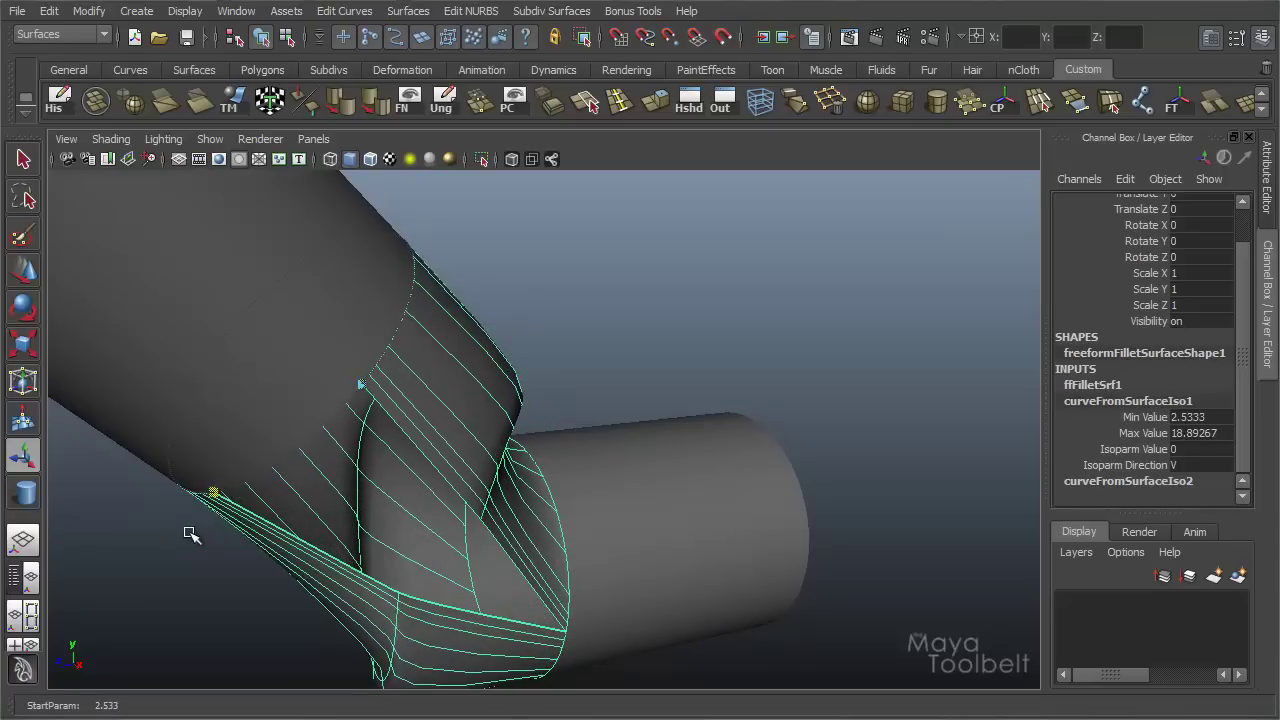
left_click_drag(361, 383, 414, 277)
mouse_move(560, 440)
left_mouse_down("alt")
mouse_move(618, 425)
mouse_move(386, 451)
mouse_move(680, 400)
mouse_move(572, 419)
left_mouse_up("alt")
Refine the edge curve span to Min about 7.03 and Max about 15.05
left_click_drag(467, 407, 386, 436)
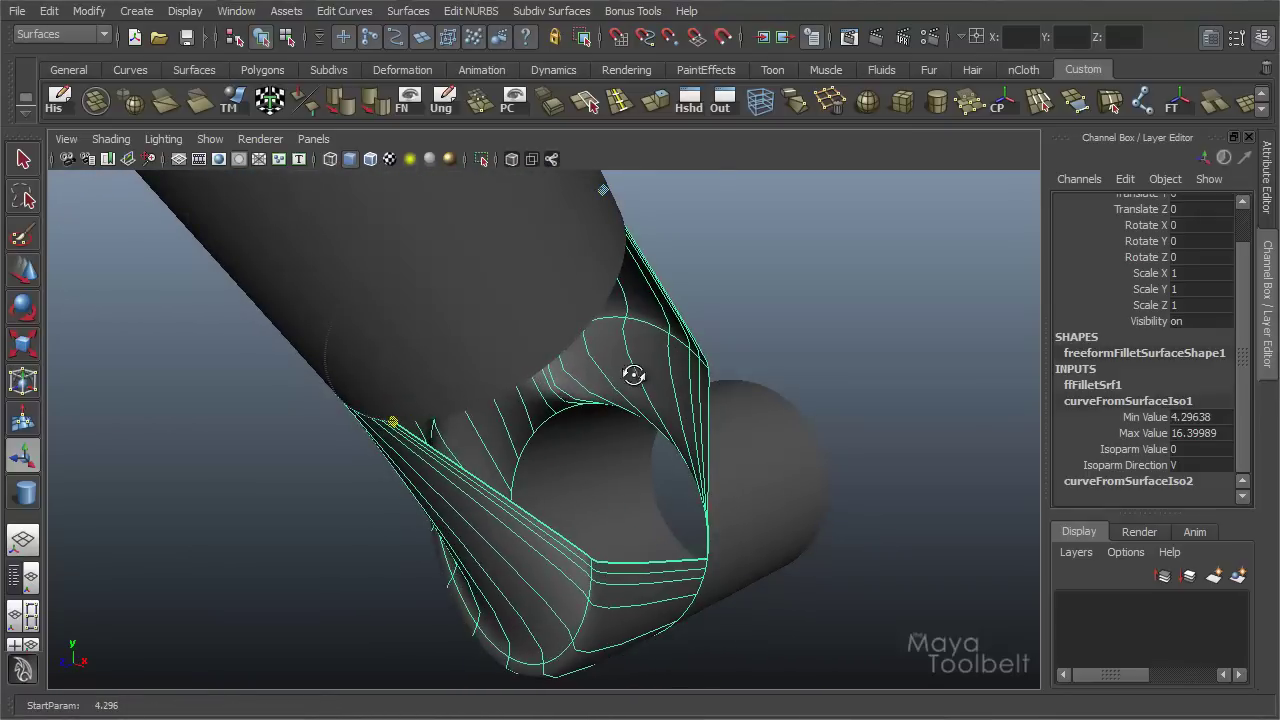
left_click_drag(633, 375, 425, 332, "alt")
left_click_drag(628, 439, 522, 381, "alt")
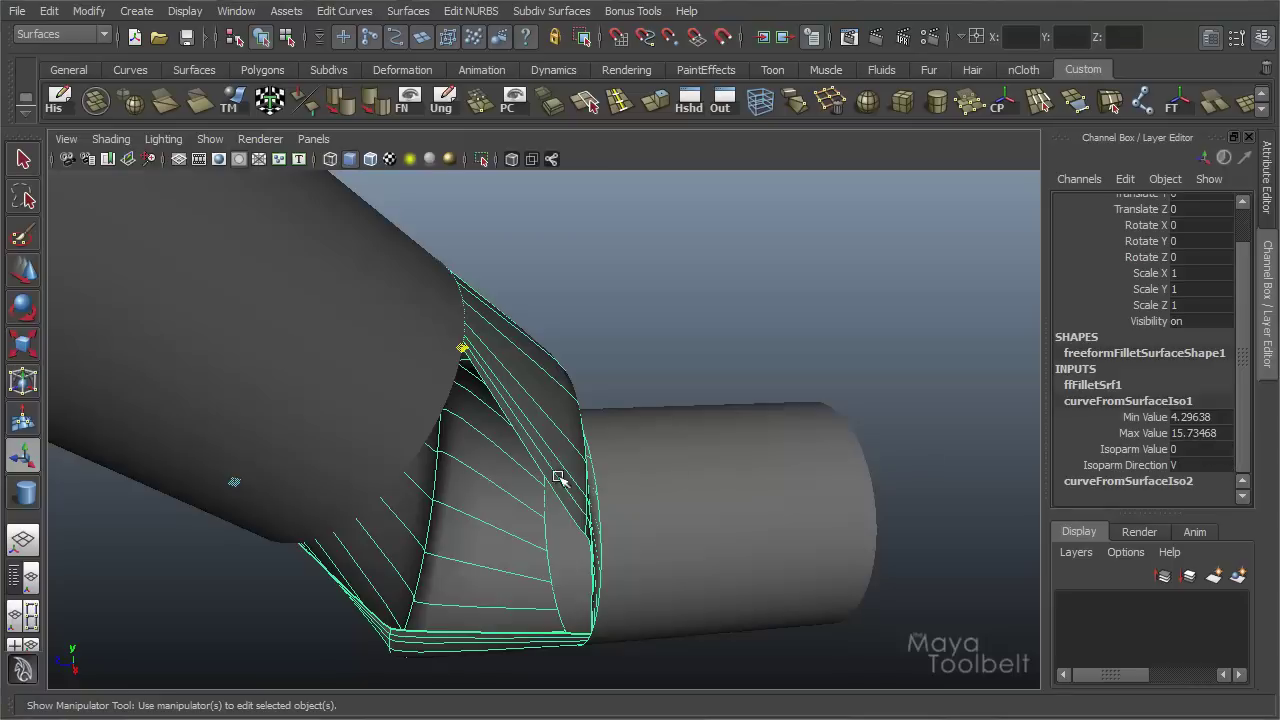
left_click_drag(558, 478, 523, 388, "alt")
left_click_drag(530, 310, 526, 279)
left_click_drag(294, 450, 322, 346)
left_click_drag(600, 393, 440, 354, "alt")
left_click_drag(577, 327, 452, 303, "alt")
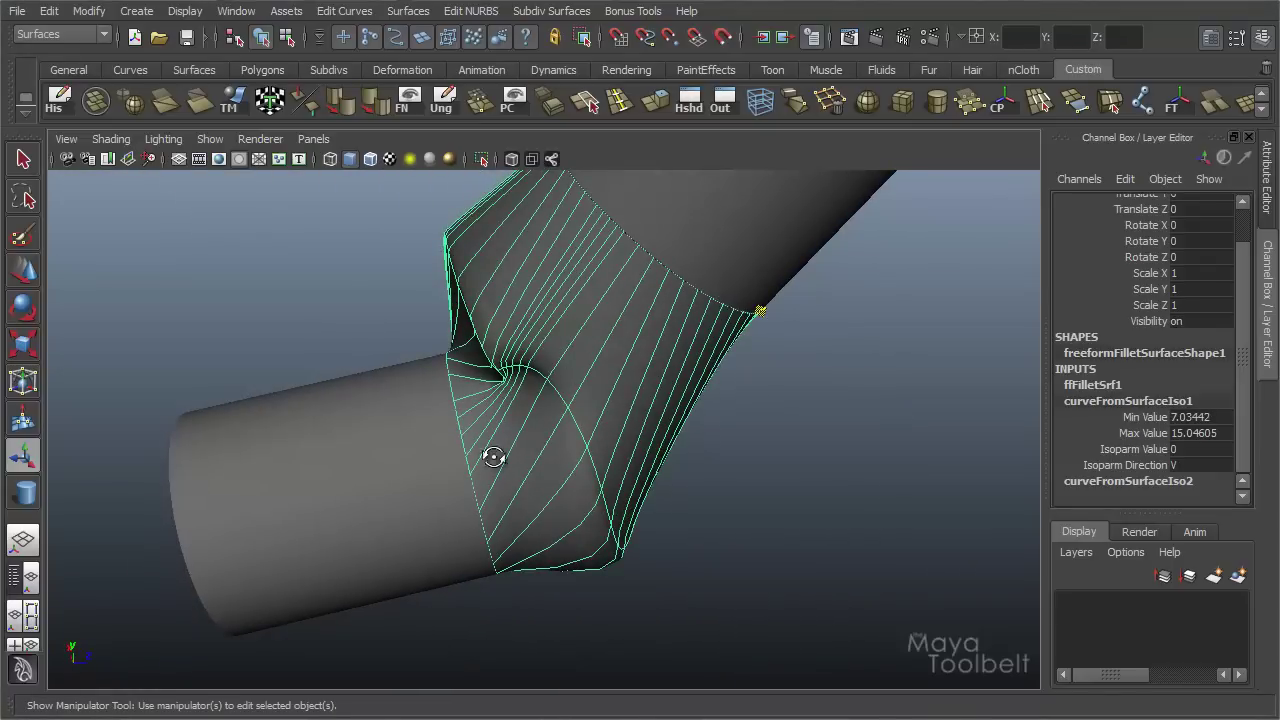
left_click_drag(494, 457, 834, 414, "alt")
Set ffFilletSrf1's Depth to 0.328 and Bias to -0.097 in the Channel Box
left_click(1100, 385)
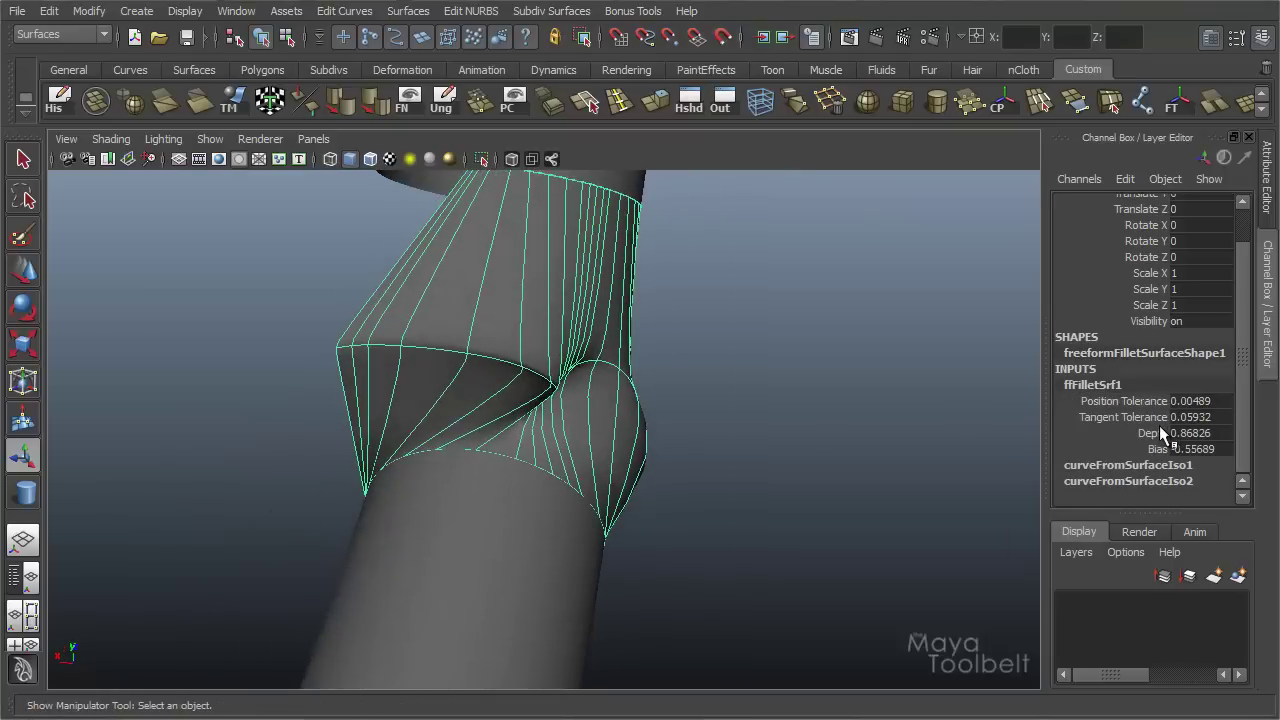
left_click(1160, 433)
middle_click_drag(819, 454, 765, 482)
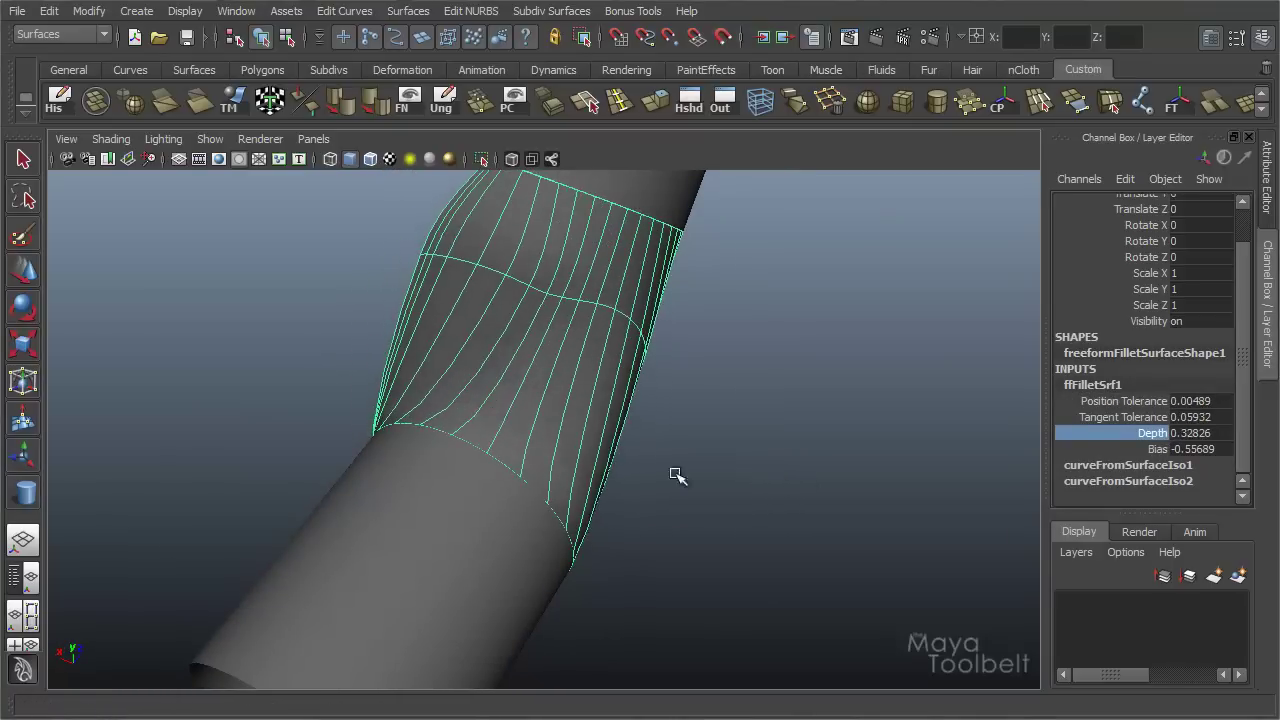
left_click_drag(677, 476, 662, 450, "alt")
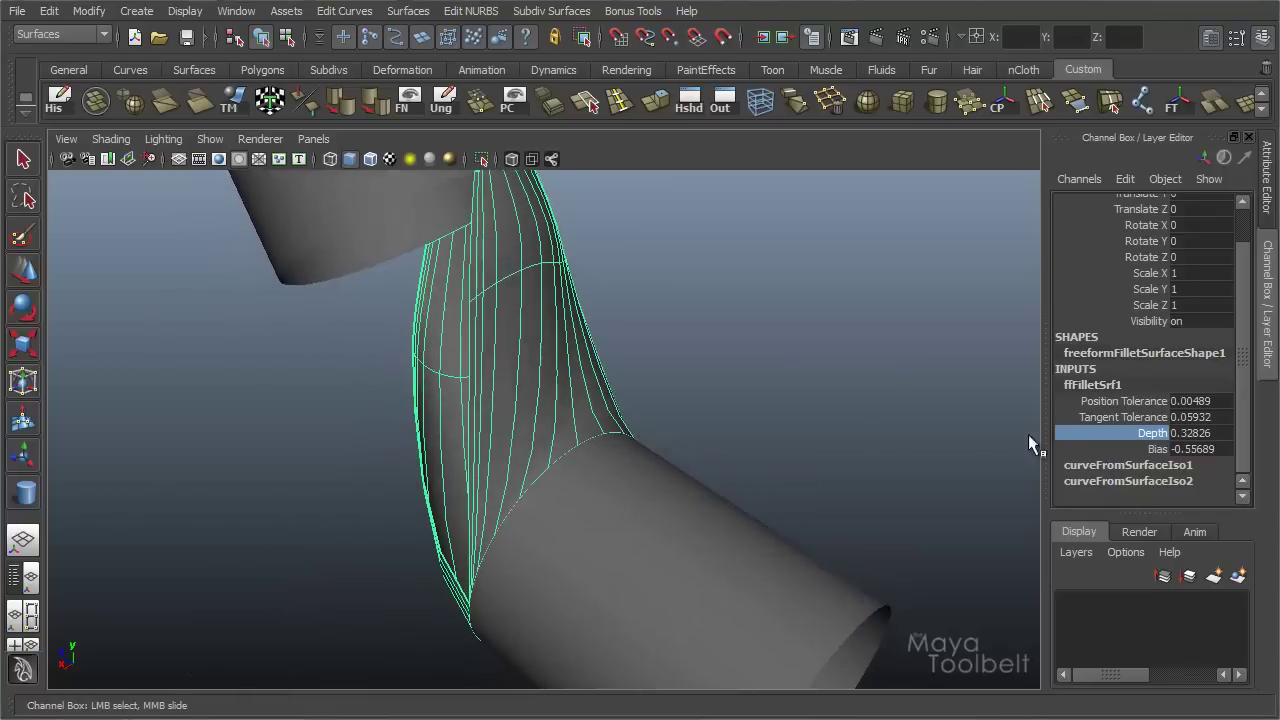
left_click(1158, 449)
middle_click_drag(749, 466, 795, 488)
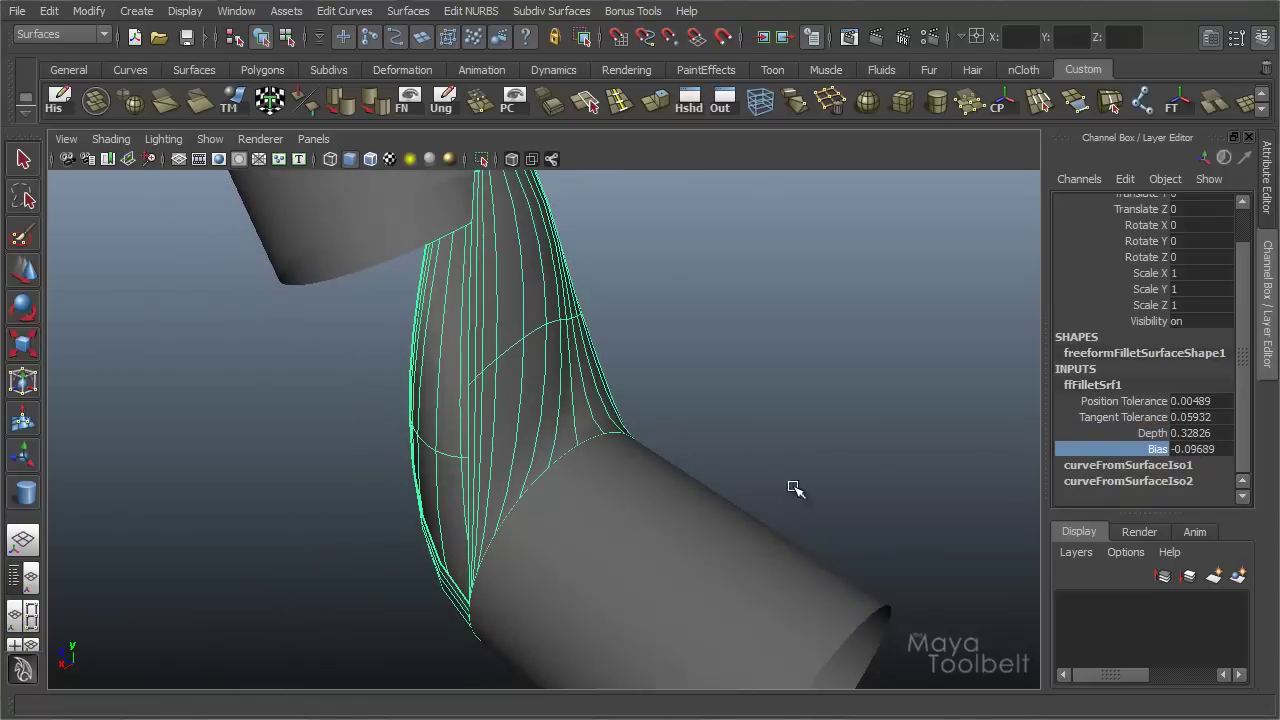
left_click_drag(795, 488, 400, 414, "alt")
Click through both cylinders, then reselect the fillet surface at the bend
left_click(697, 480)
left_click_drag(697, 480, 423, 534, "alt")
left_click(669, 269)
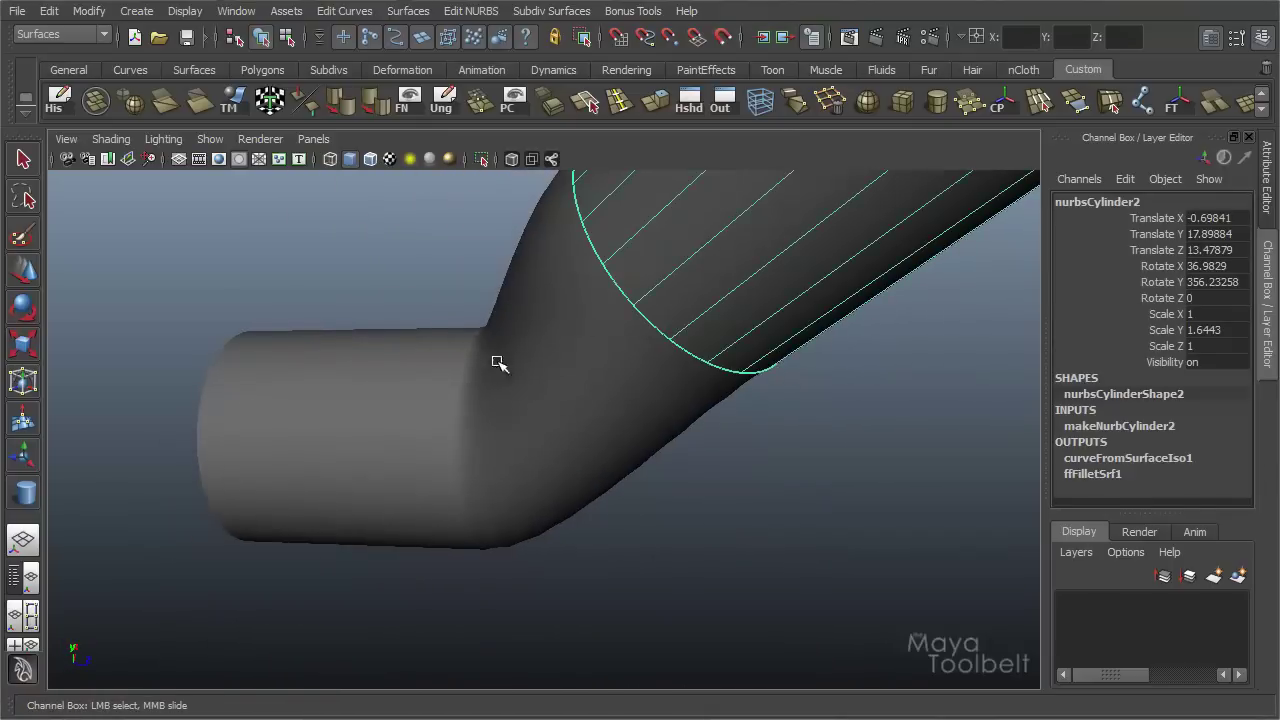
left_click_drag(500, 364, 789, 317, "alt")
left_click_drag(600, 309, 714, 506, "alt")
left_click(714, 506)
left_click(372, 237)
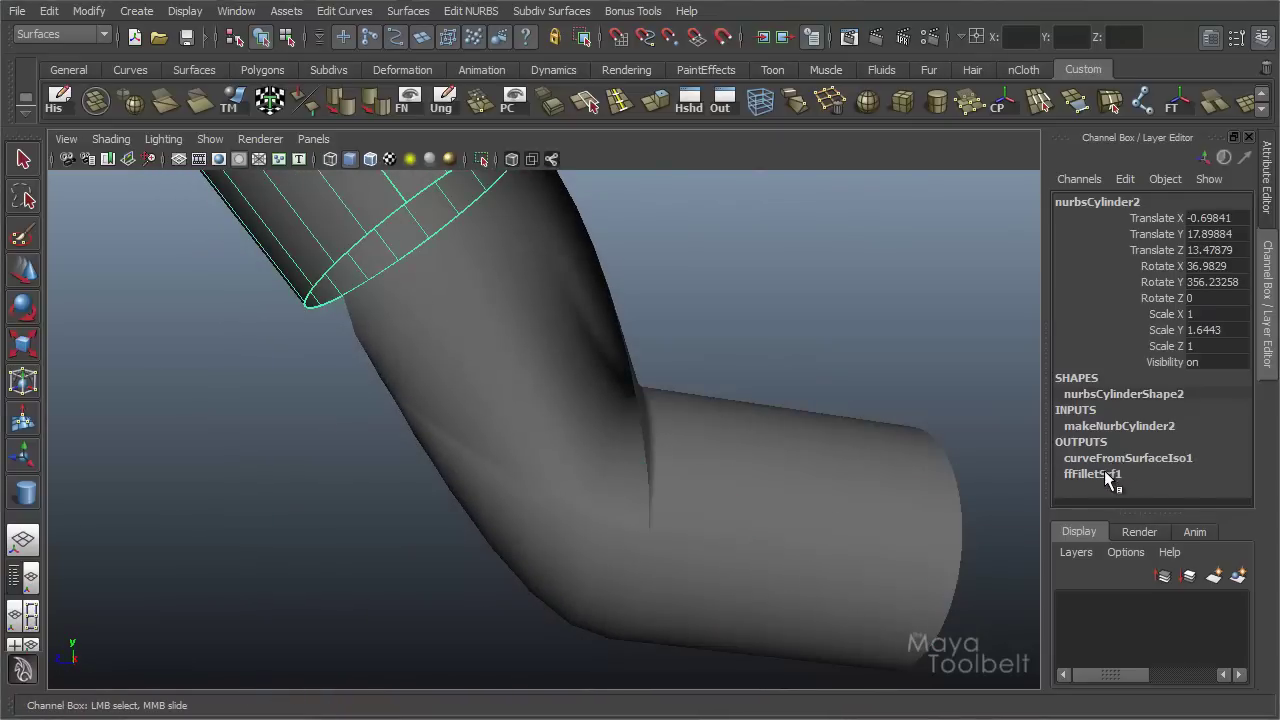
left_click(1106, 474)
left_click(580, 371)
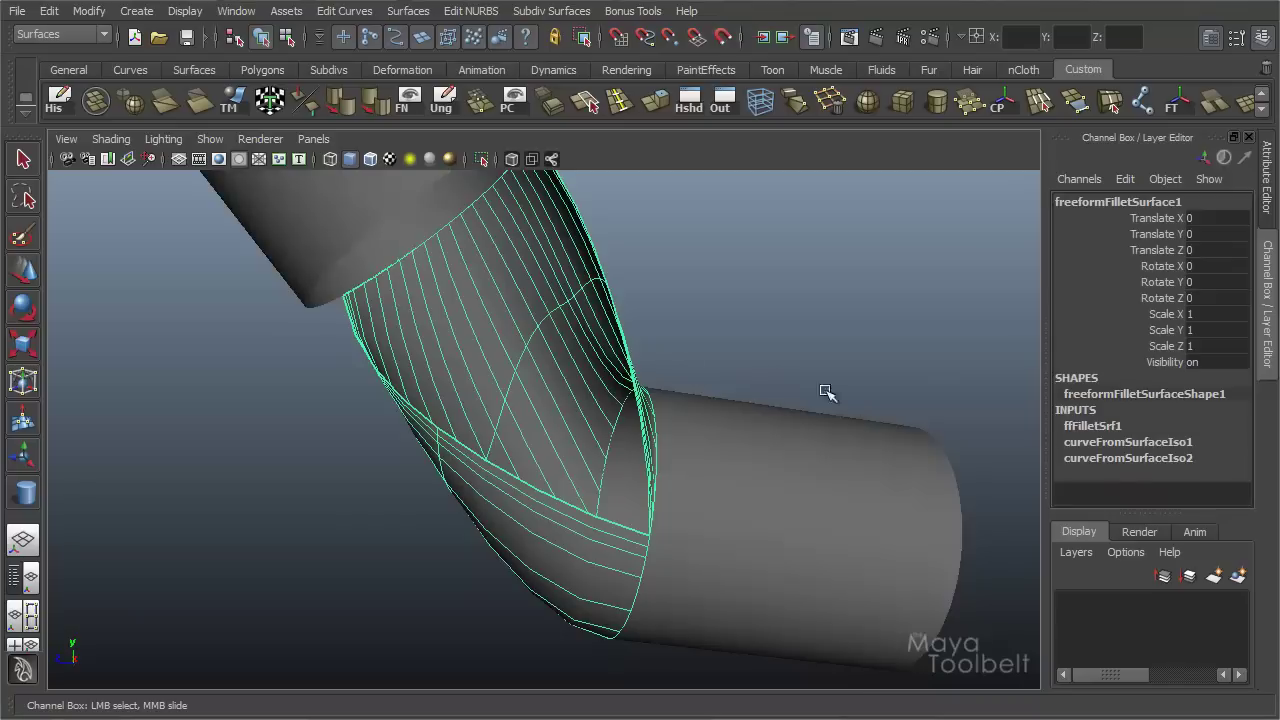
Drag curveFromSurfaceIso2's handles to Max 18.26522 and Min 7.79006
left_click(1143, 459)
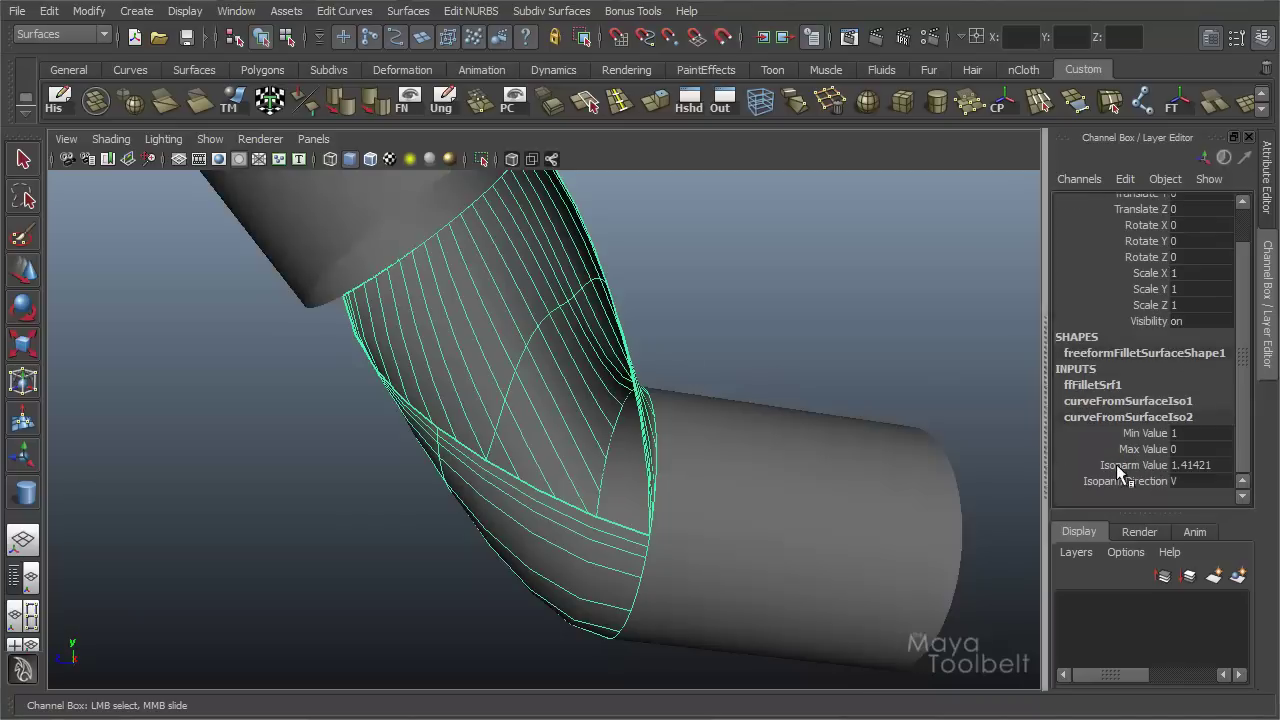
left_click(23, 456)
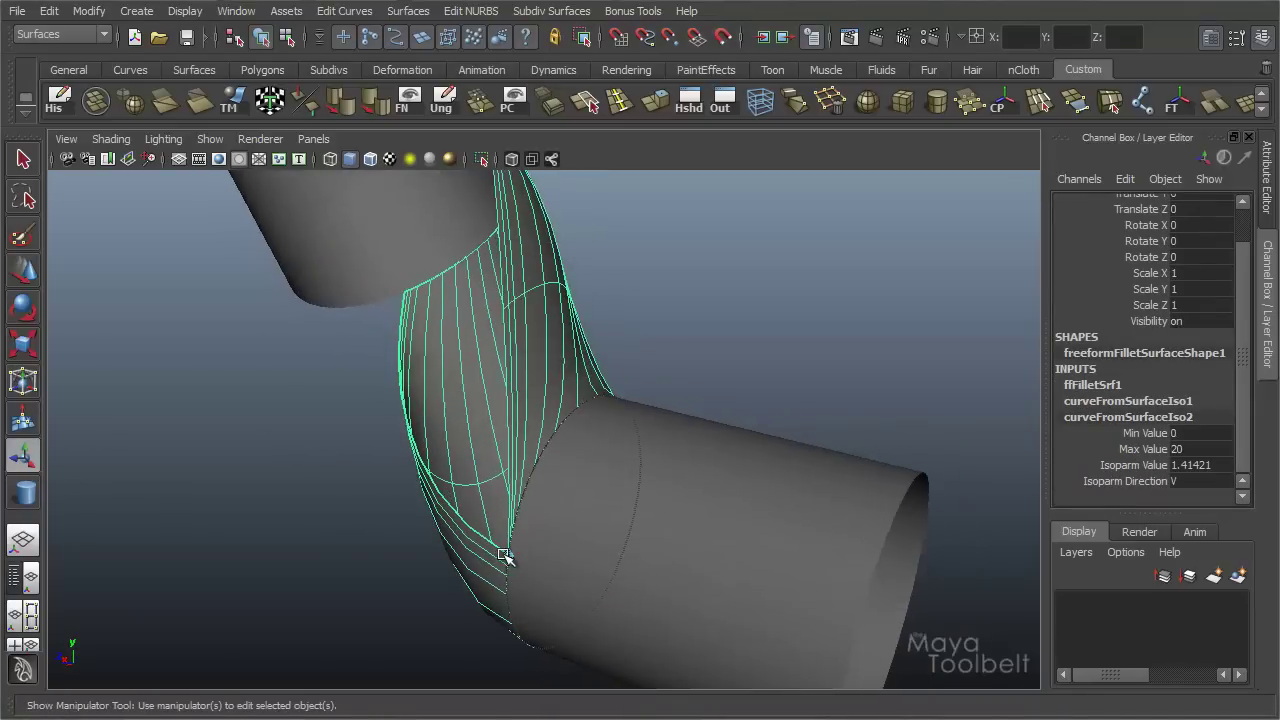
left_click_drag(505, 555, 528, 480)
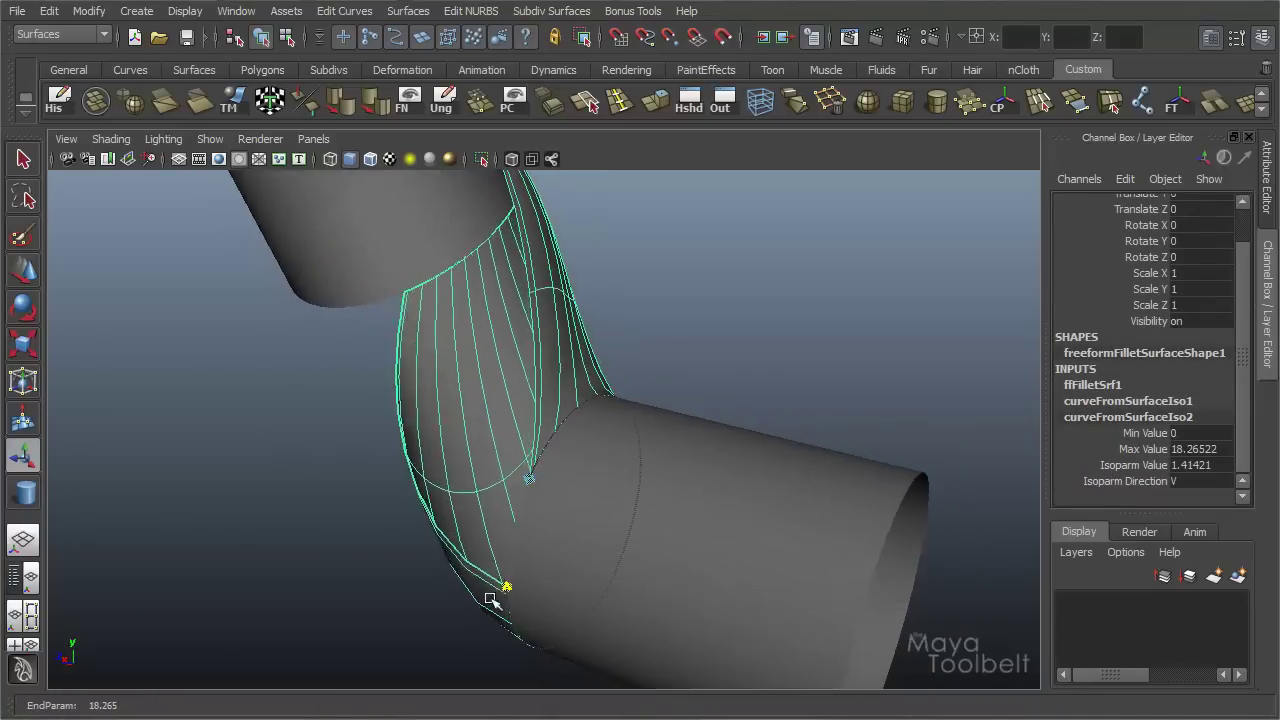
left_click_drag(546, 523, 734, 526, "alt")
left_click_drag(680, 600, 568, 528)
left_click_drag(723, 474, 871, 386, "alt")
Reselect the fillet surface from a better viewing angle
left_click(871, 386)
right_click_drag(871, 386, 383, 394, "alt")
left_click_drag(383, 394, 757, 414, "alt")
left_click(555, 455)
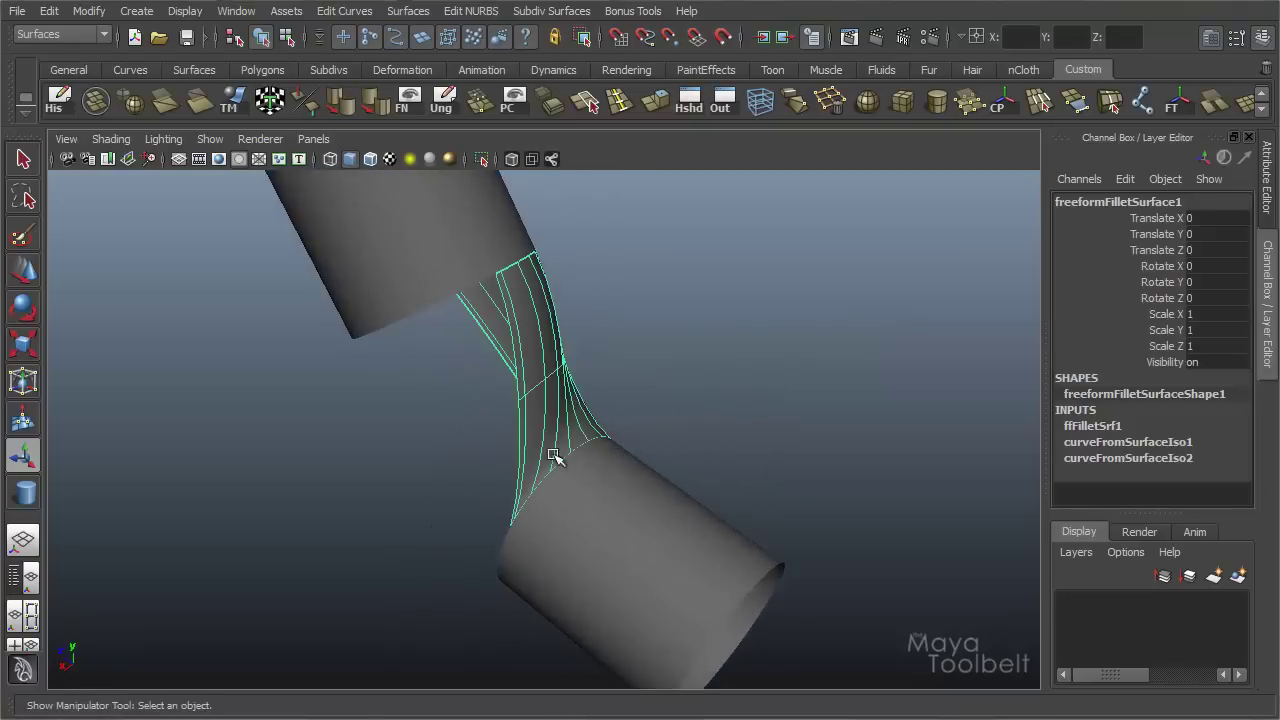
left_click_drag(555, 455, 602, 443, "alt")
Inspect curveFromSurfaceIso1's Min, Max and Isoparm Value in the Channel Box
left_click(1087, 442)
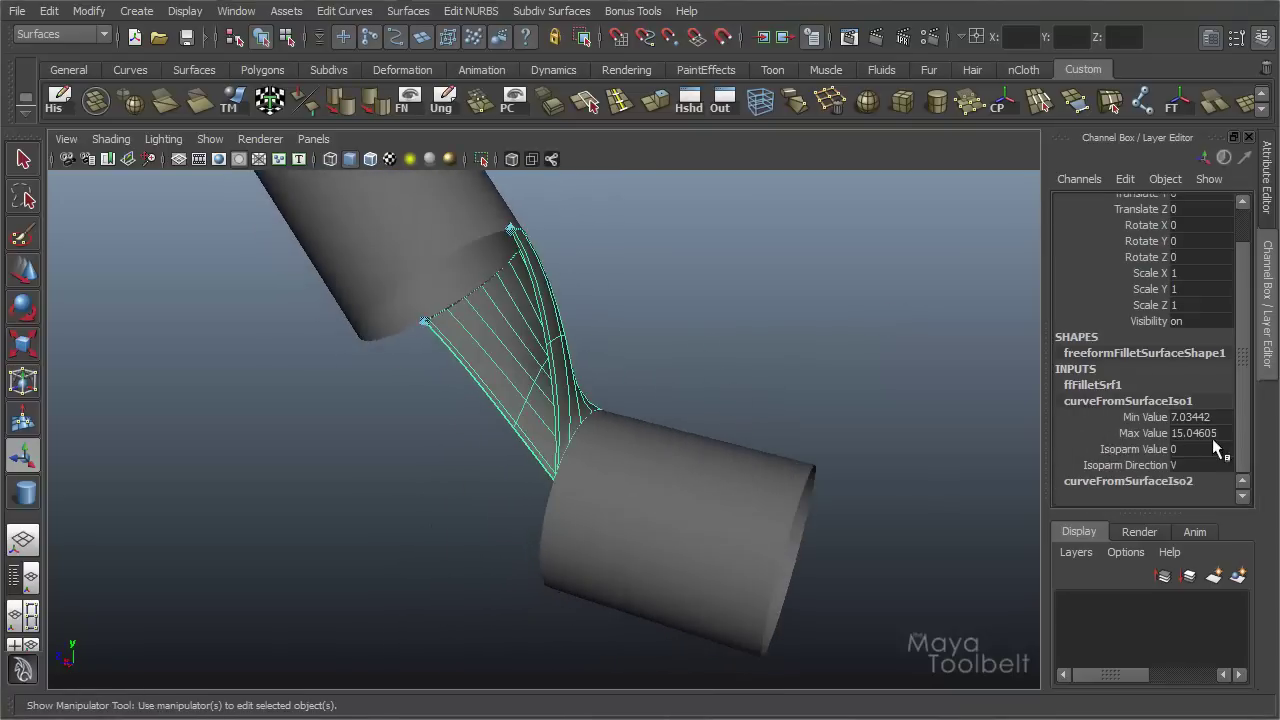
left_click_drag(1160, 433, 1156, 419)
left_click_drag(533, 455, 1137, 434, "alt")
left_click(1148, 432)
left_click(1157, 417)
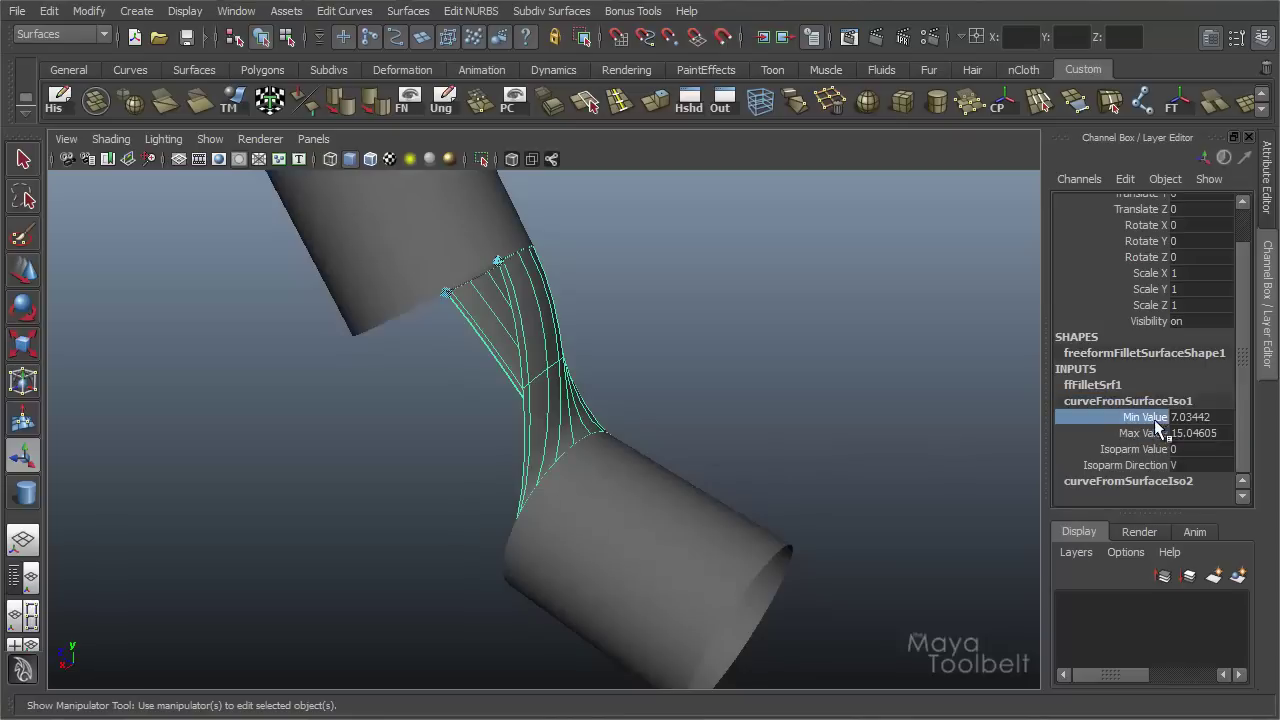
left_click_drag(770, 415, 1163, 478, "alt")
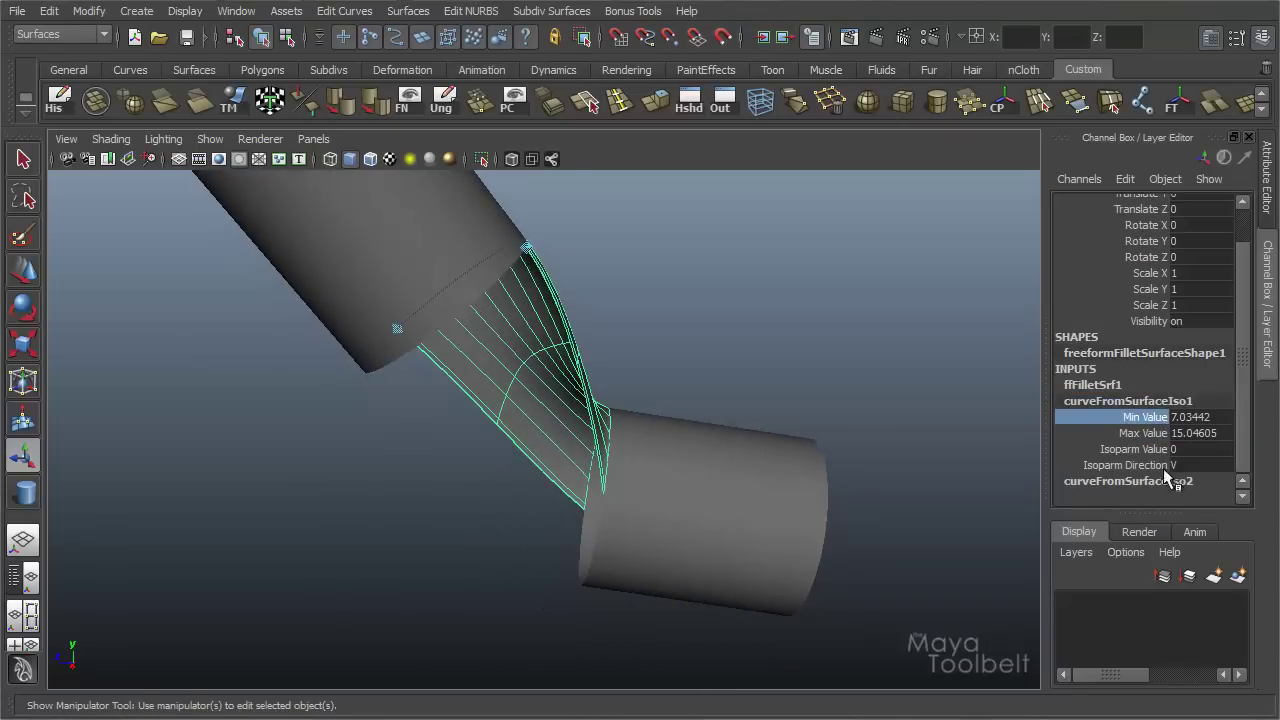
left_click(1134, 449)
left_click_drag(728, 334, 471, 442, "alt")
left_click_drag(684, 420, 727, 457, "alt")
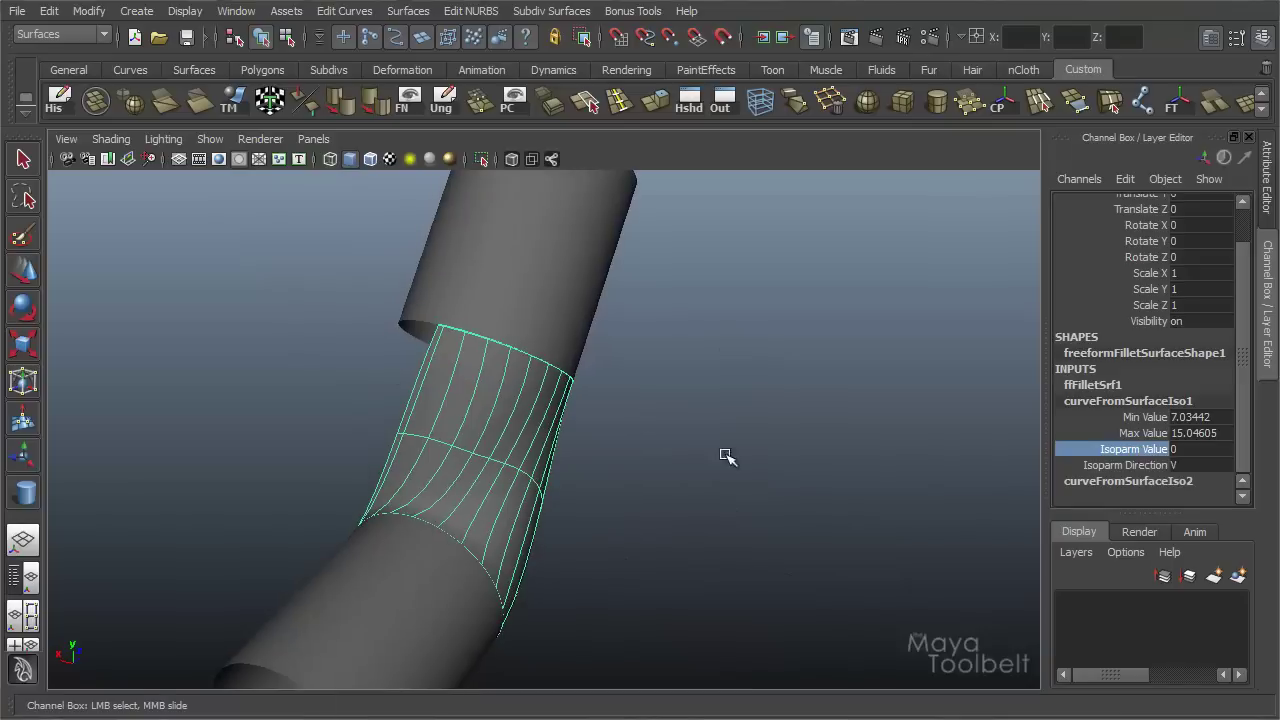
Slide curveFromSurfaceIso1's Isoparm Value to 0.79 and orbit to check the shifted fillet rim
left_click(1174, 481)
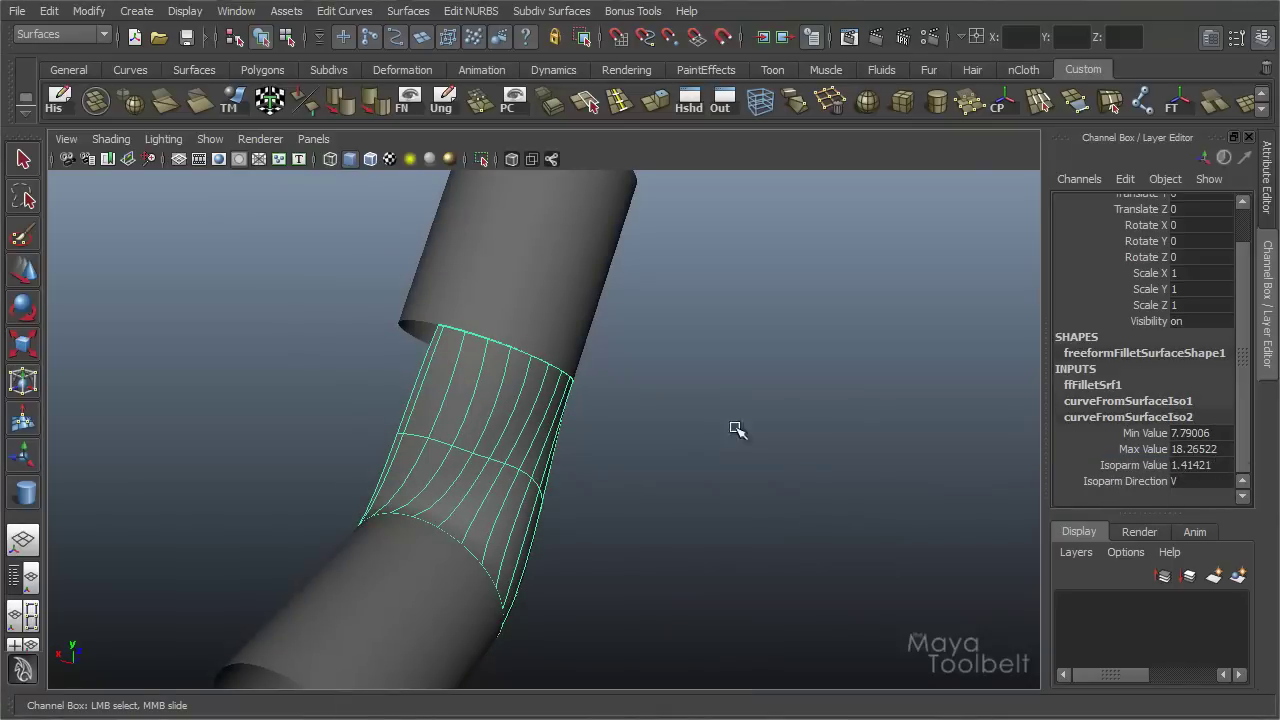
left_click_drag(405, 530, 689, 509, "alt")
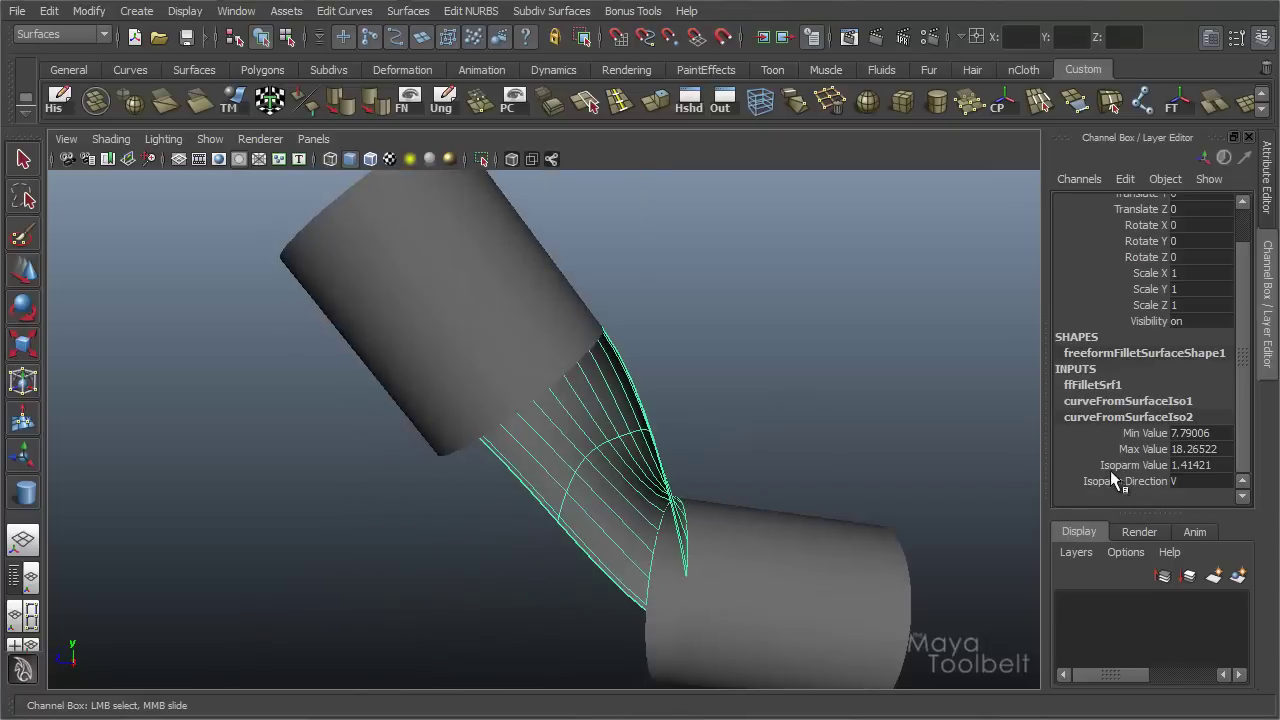
left_click_drag(743, 435, 566, 385, "alt")
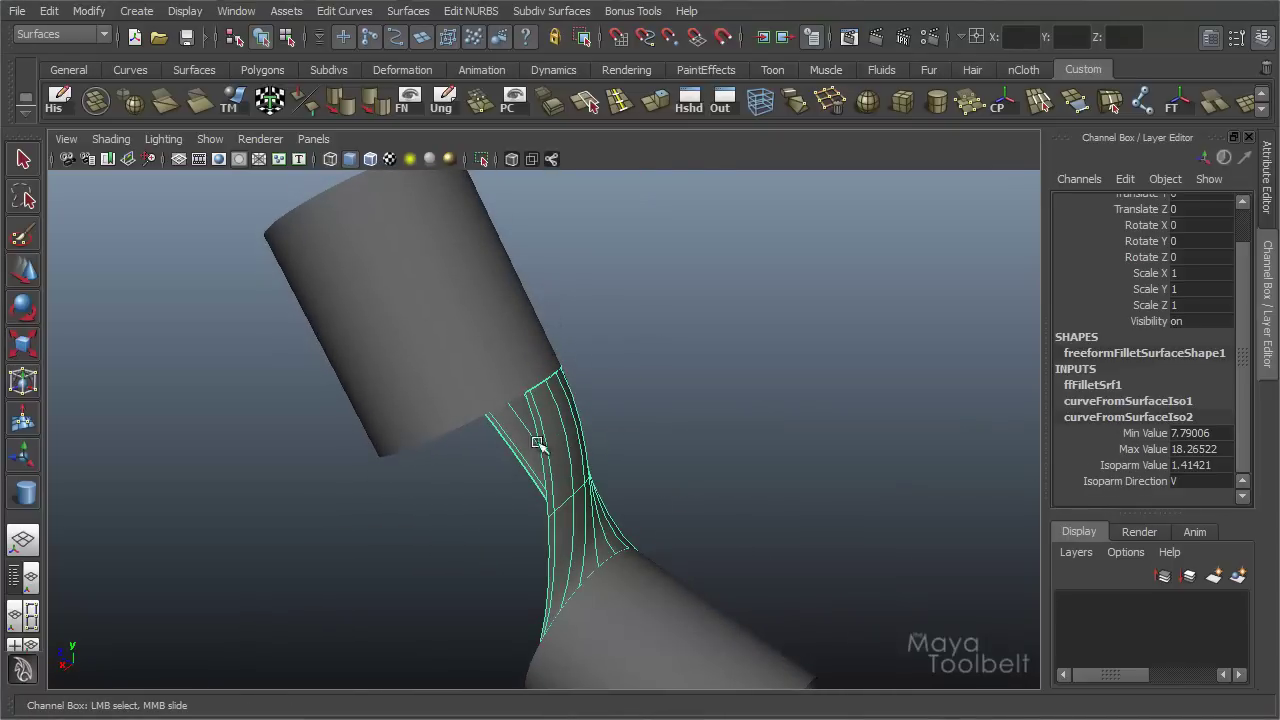
left_click_drag(537, 443, 590, 422, "alt")
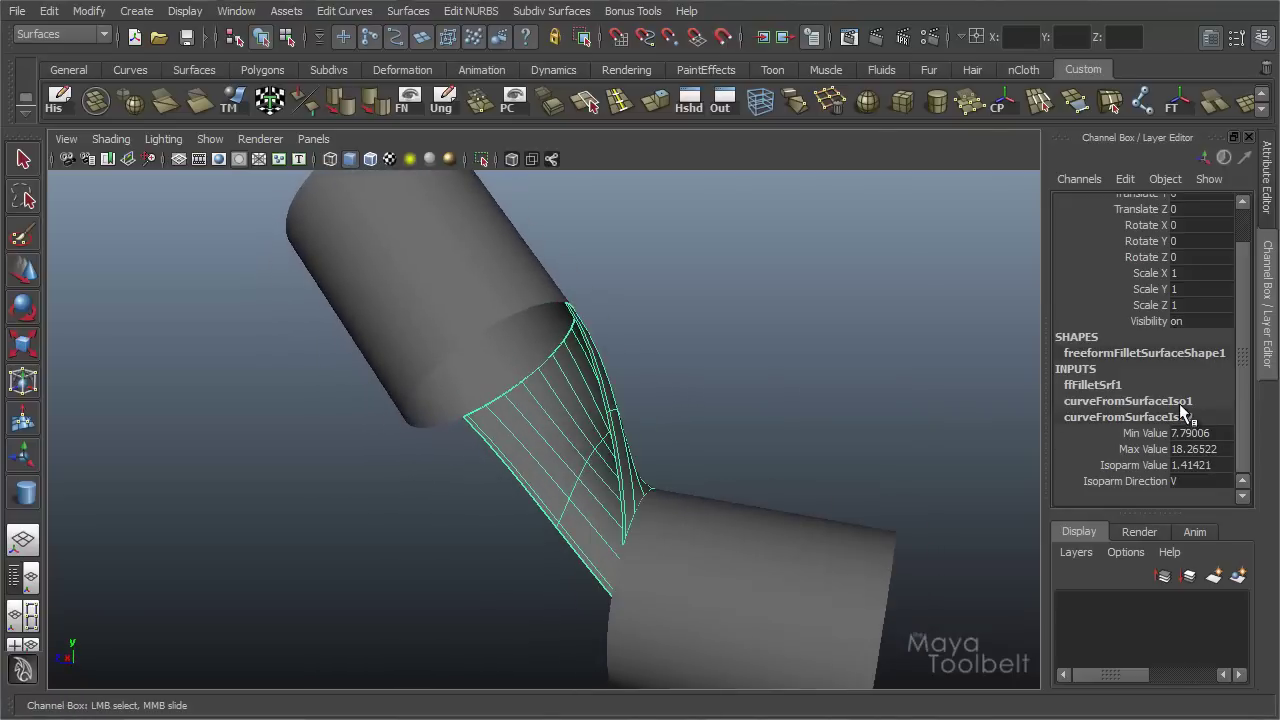
left_click(1205, 401)
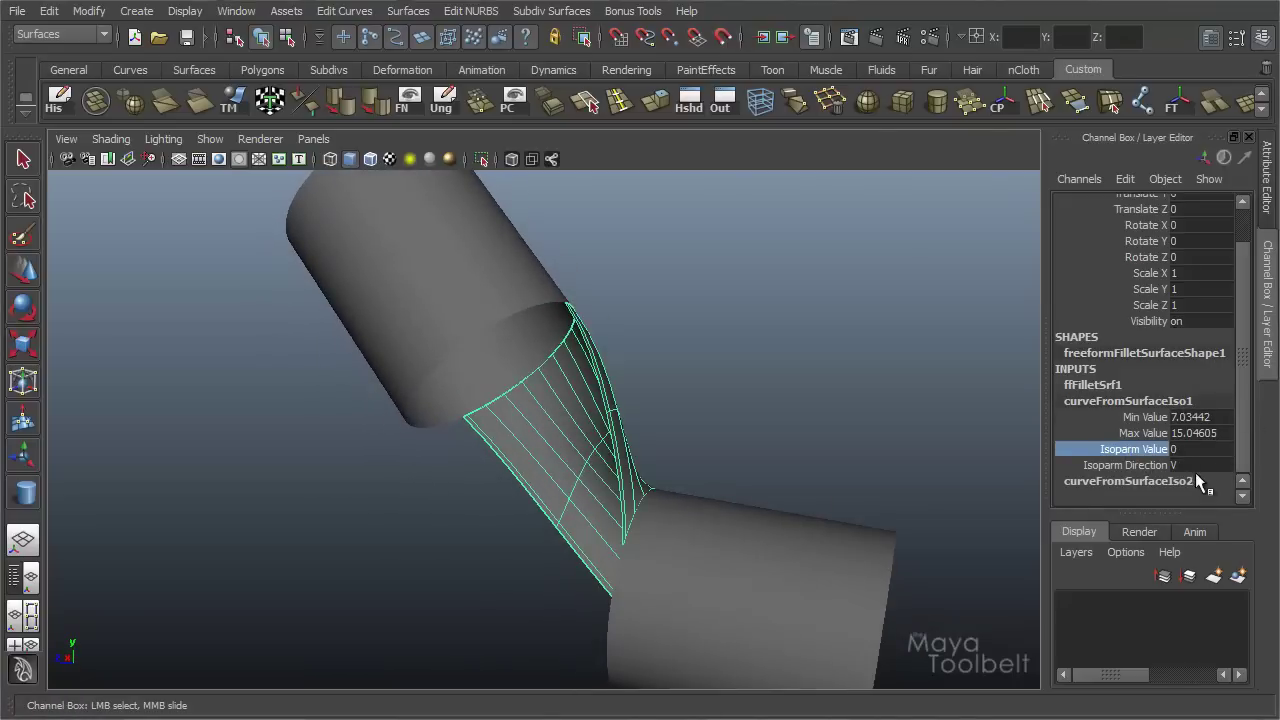
left_click_drag(815, 440, 538, 492, "alt")
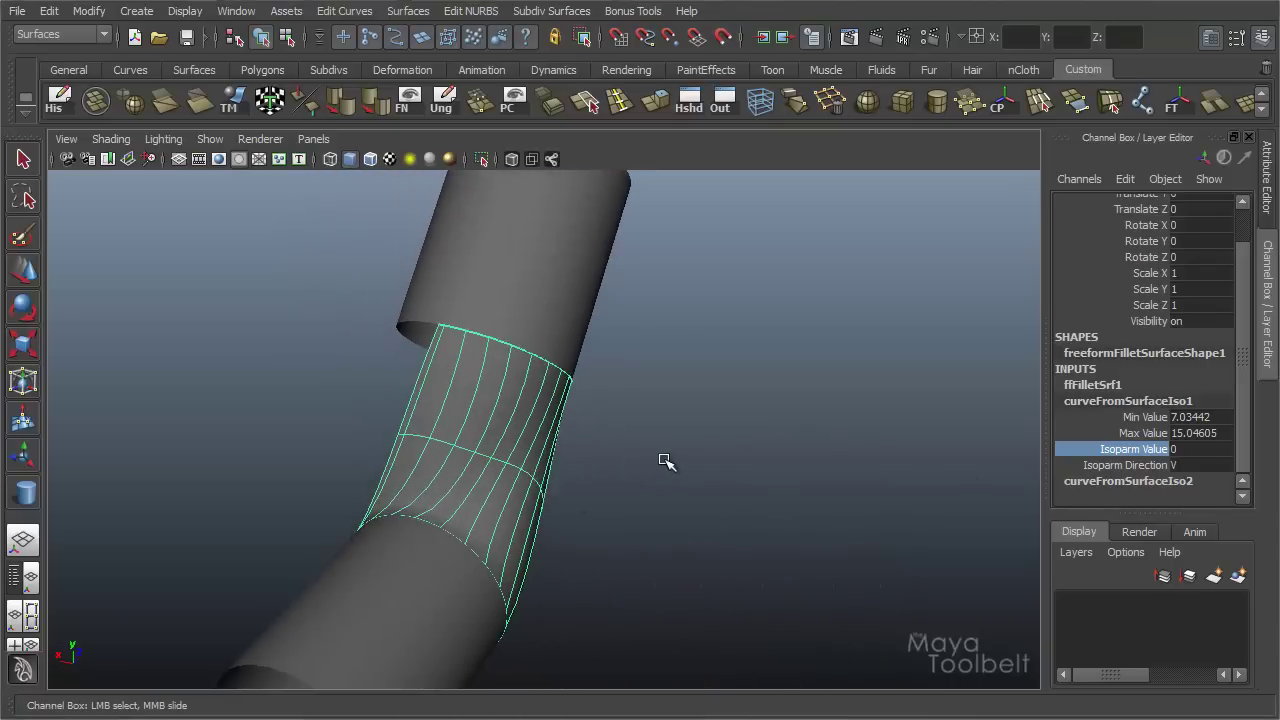
middle_click_drag(682, 444, 761, 446)
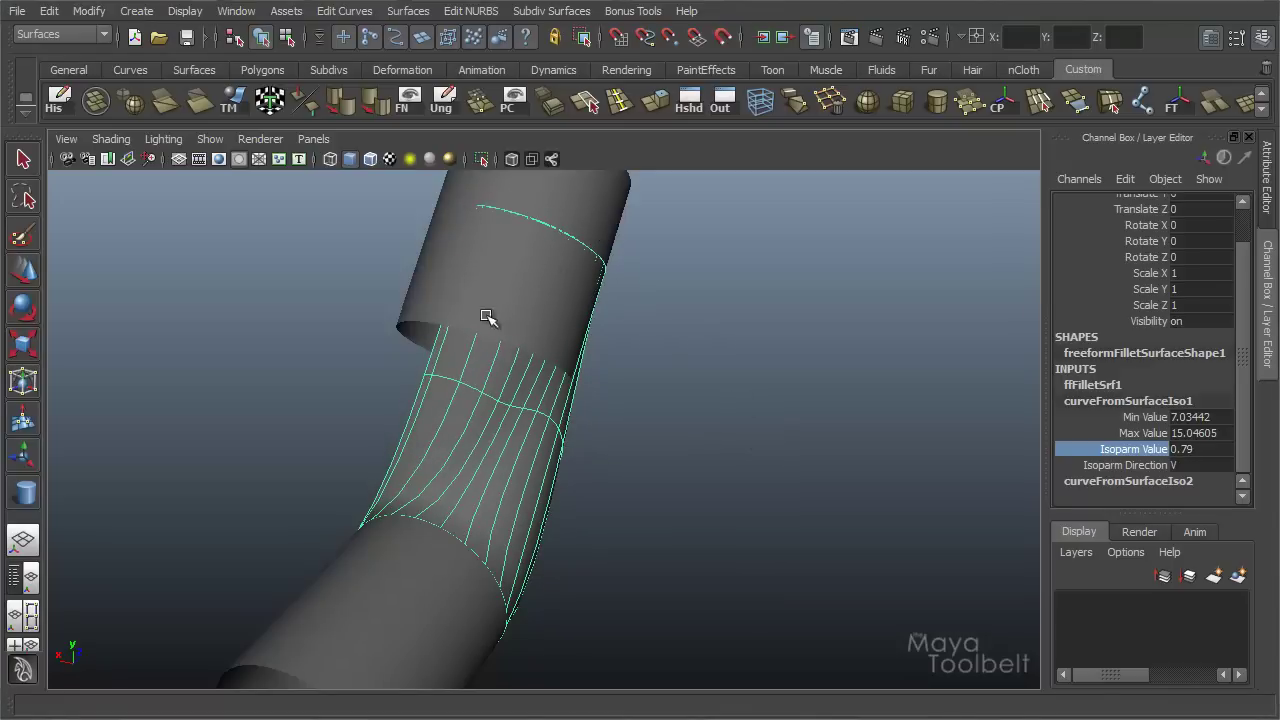
left_click_drag(541, 323, 707, 464, "alt")
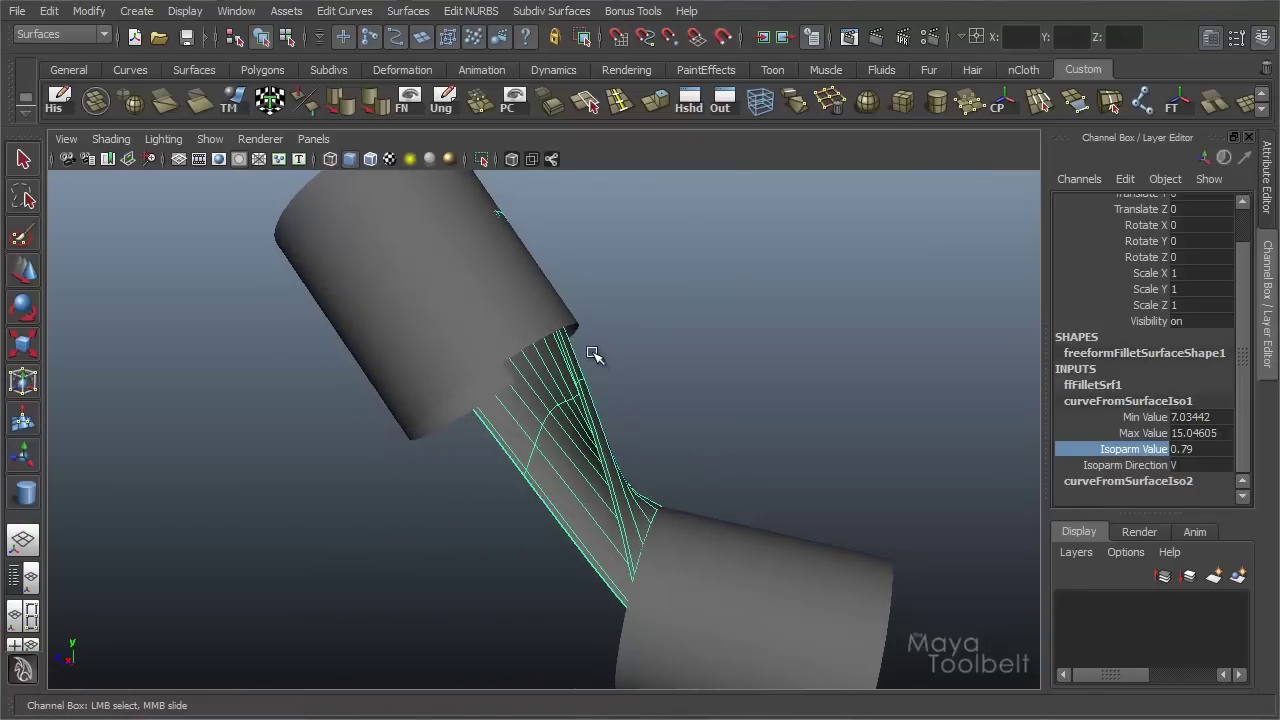
left_click_drag(741, 380, 492, 360, "alt")
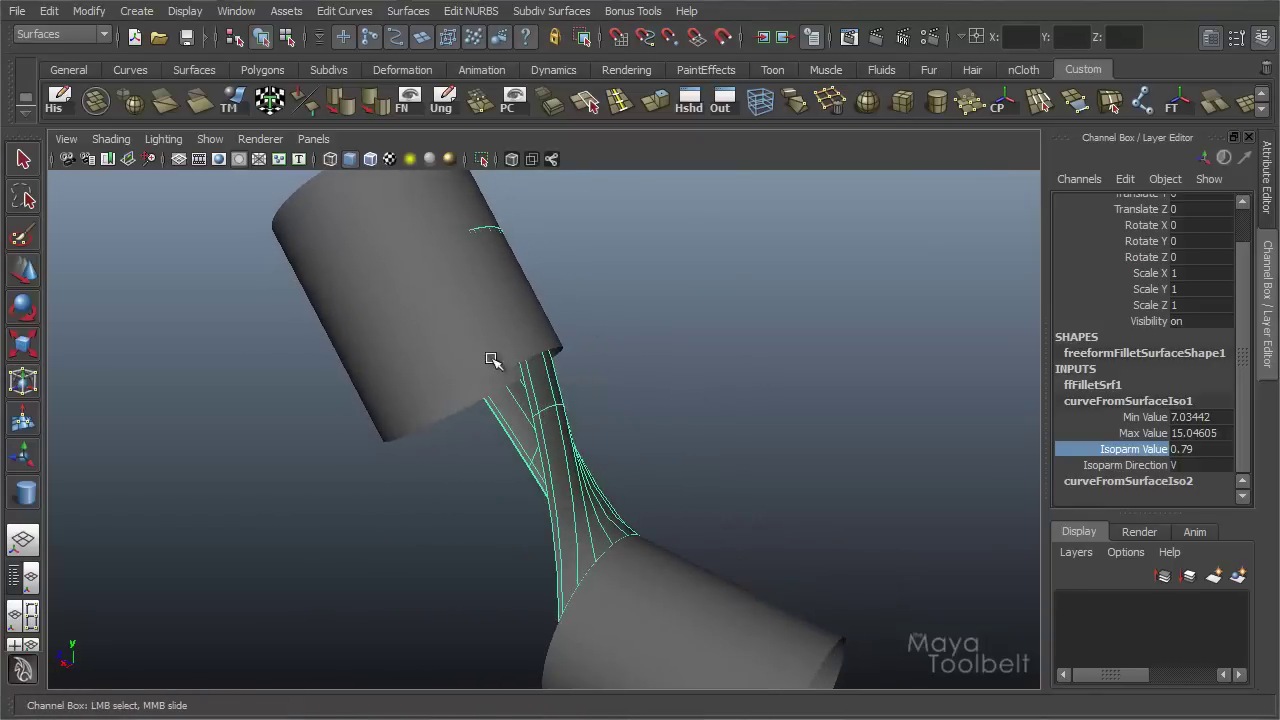
Rotate nurbsCylinder2 to about 63.6 degrees in X, then return to Move and deselect
left_click_drag(543, 265, 538, 427, "alt")
left_click(538, 427, "shift")
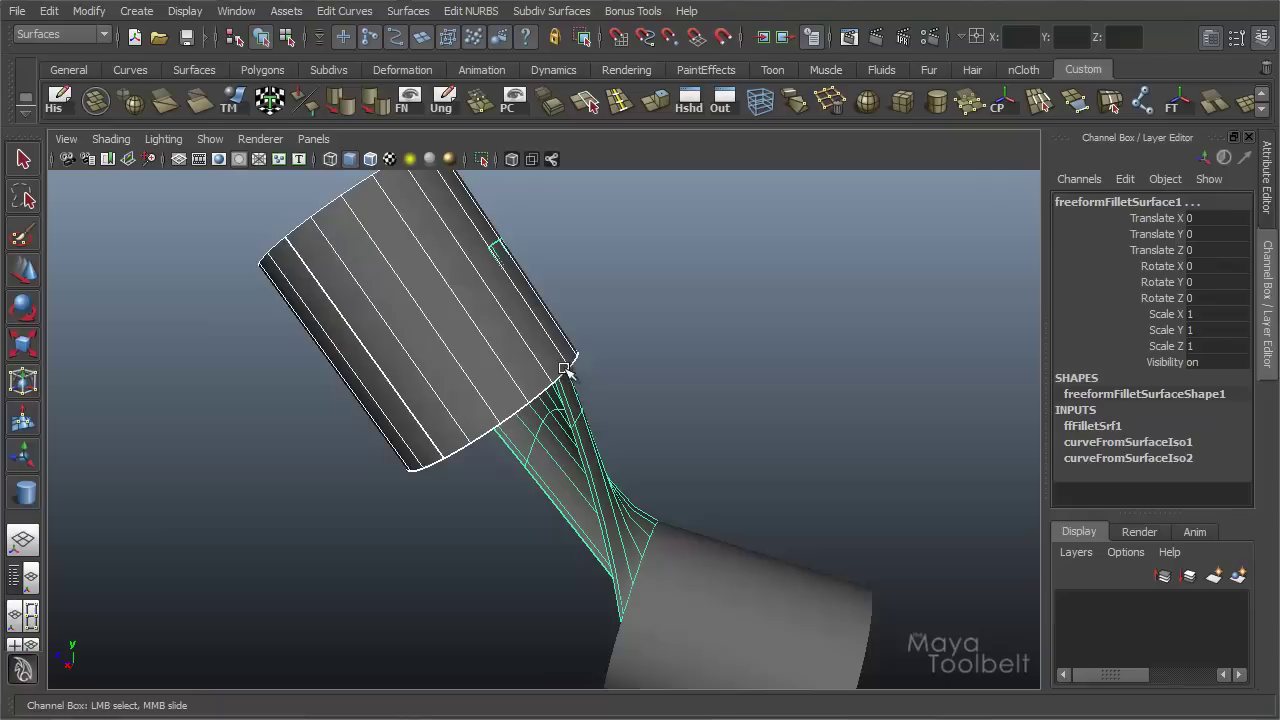
key("e")
left_click(387, 355)
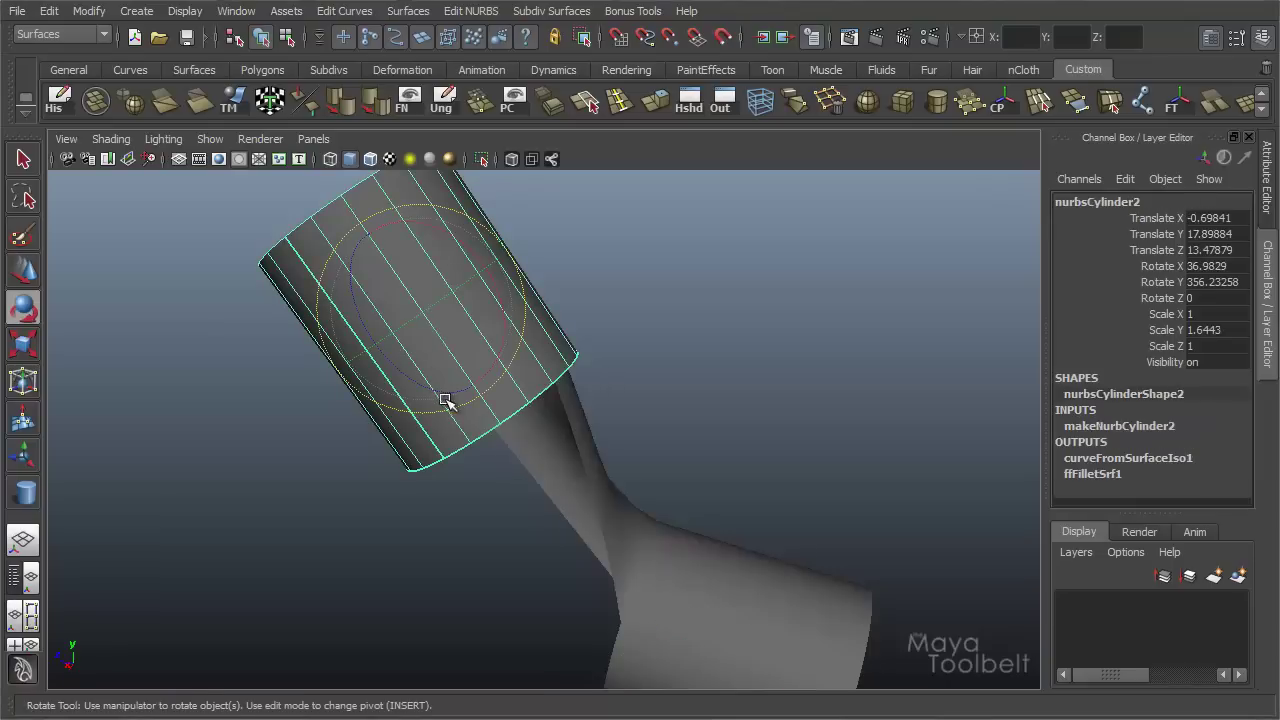
left_click_drag(461, 251, 433, 370)
key("w")
left_click(726, 397)
left_click_drag(726, 397, 489, 363, "alt")
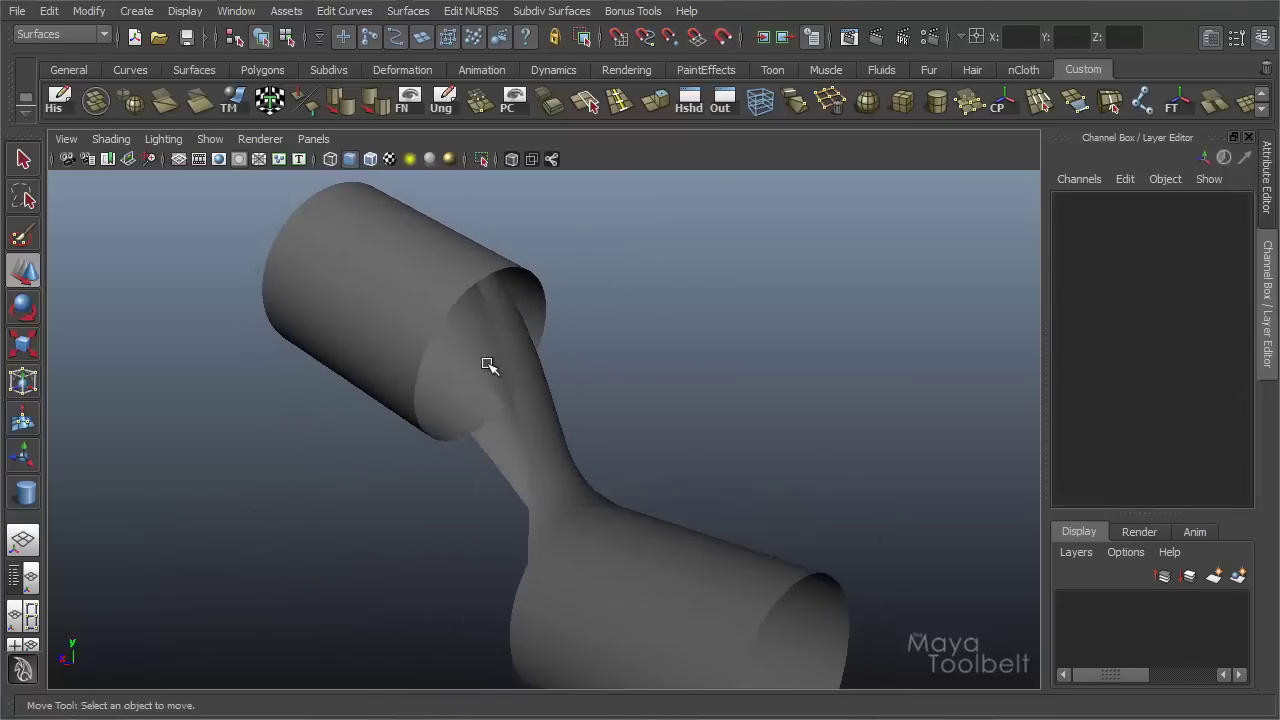
Select the fillet and switch curveFromSurfaceIso1's Isoparm Direction to U
left_click(495, 358)
left_click(1128, 442)
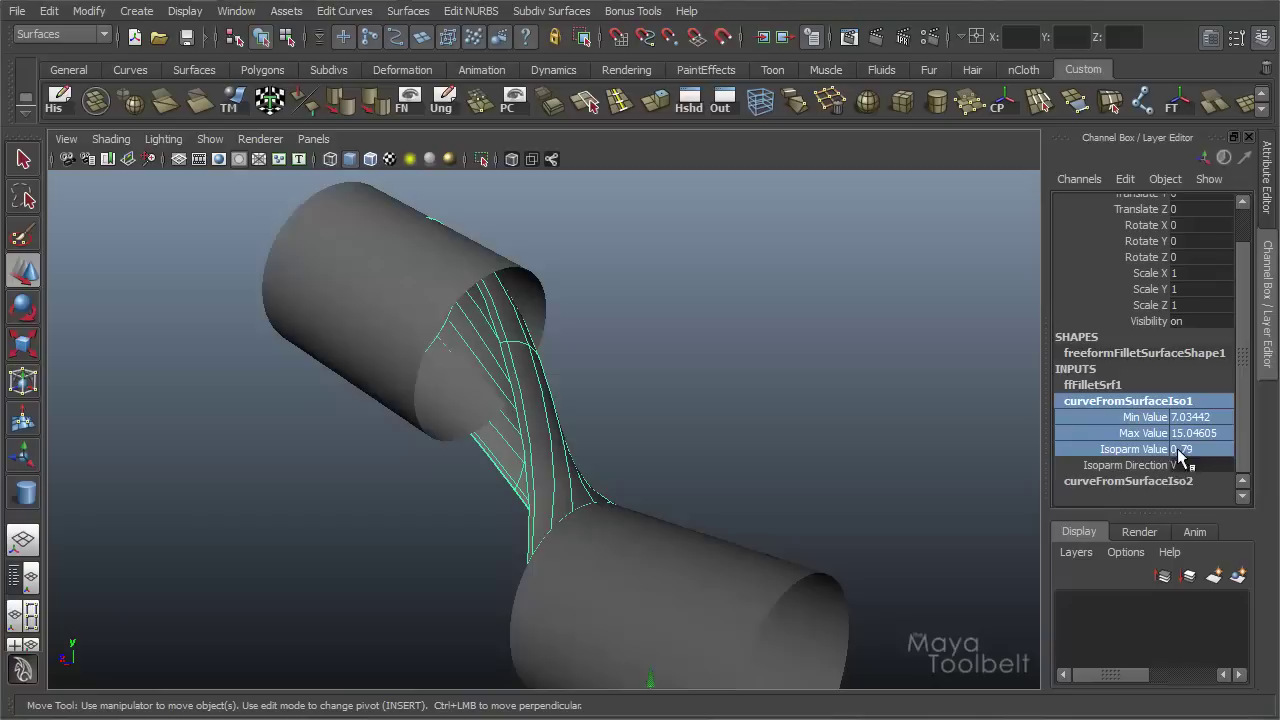
left_click(1138, 450)
left_click(1134, 466)
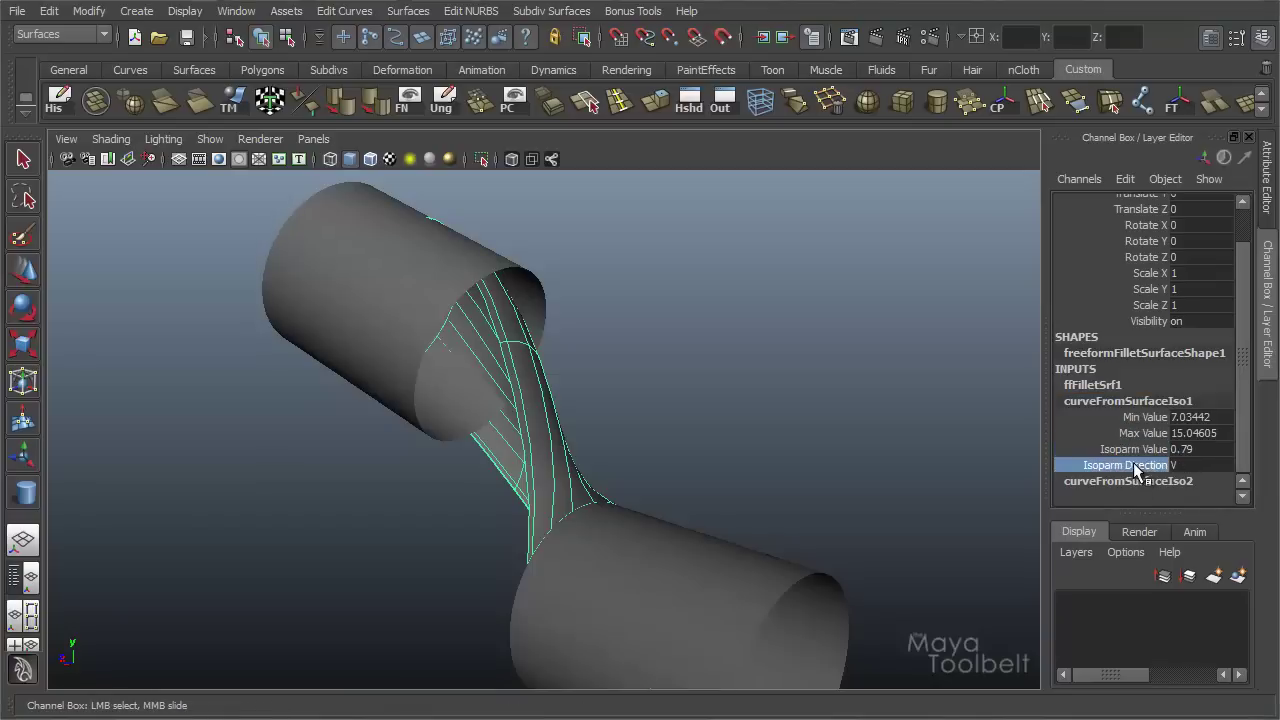
left_click(1191, 466)
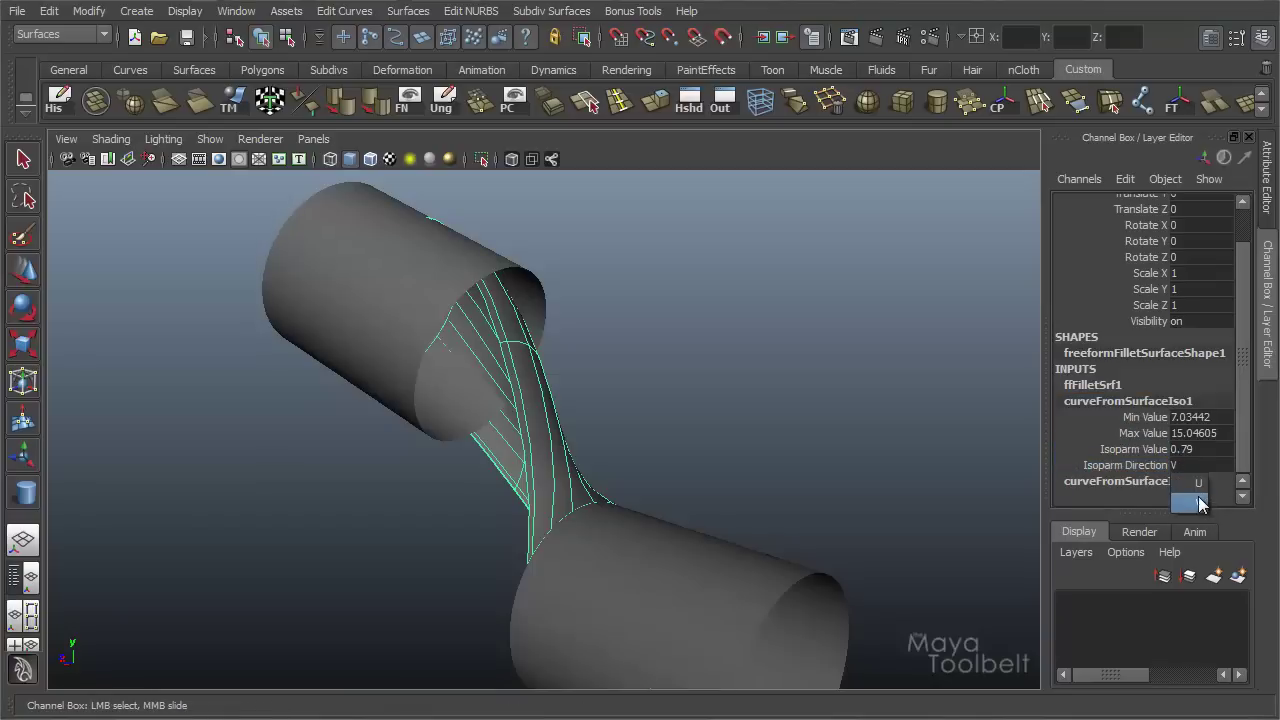
left_click(1197, 488)
Set curveFromSurfaceIso1's Isoparm Direction back to V
mouse_move(914, 414)
left_mouse_down("alt")
mouse_move(657, 352)
mouse_move(723, 371)
mouse_move(491, 374)
mouse_move(893, 416)
left_mouse_up("alt")
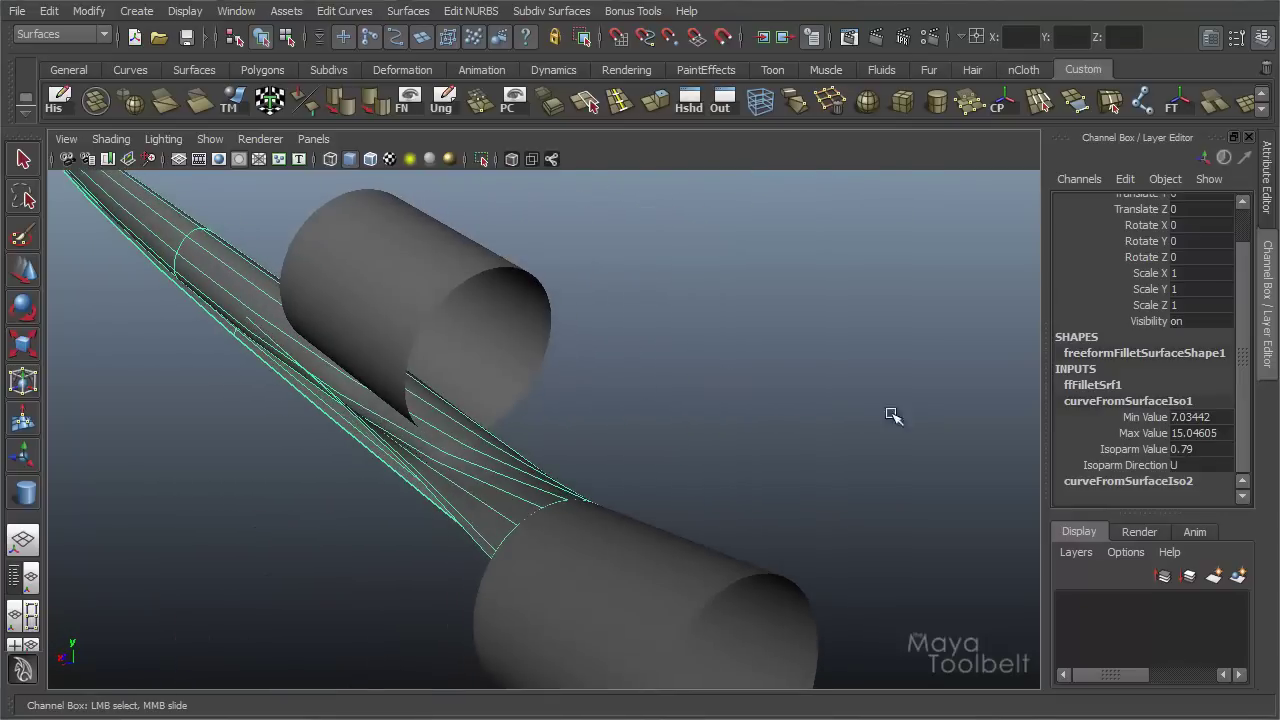
left_click(1190, 474)
left_click(1190, 503)
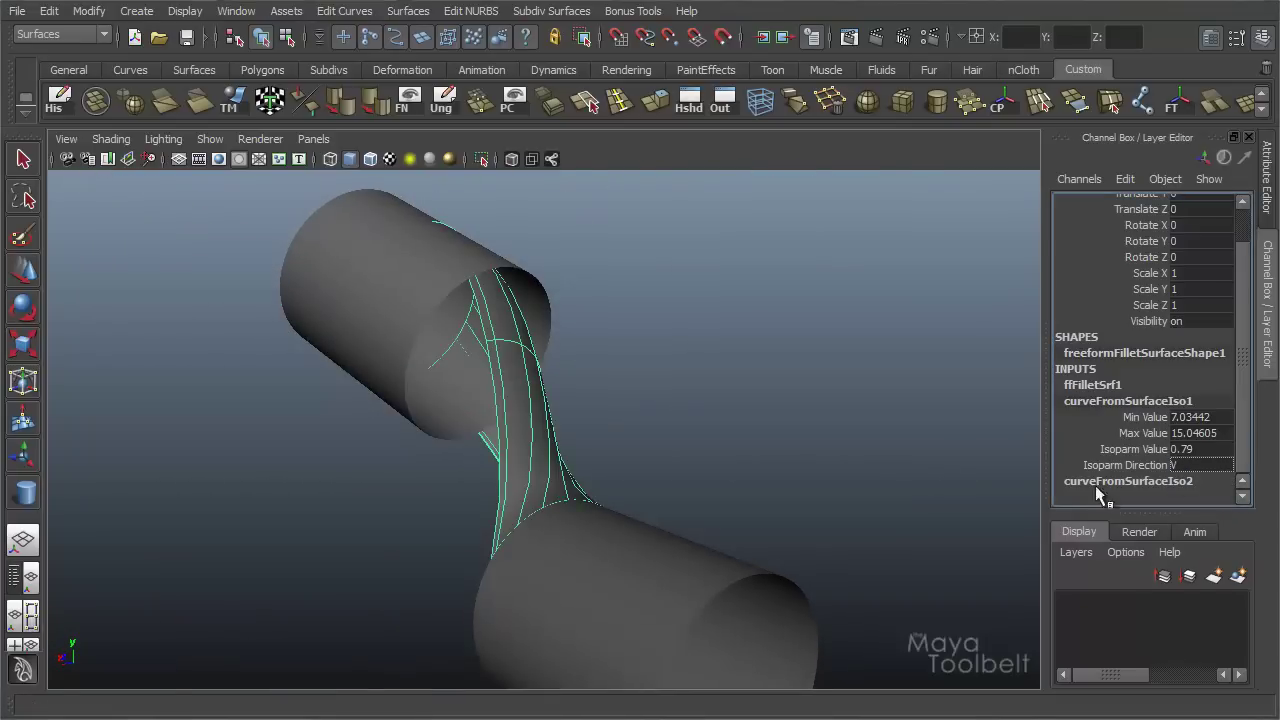
left_click_drag(626, 465, 580, 530, "alt")
Set curveFromSurfaceIso1's Isoparm Value to -3.39, then deselect to view the fillet
left_click(1135, 450)
middle_click_drag(818, 407, 737, 457)
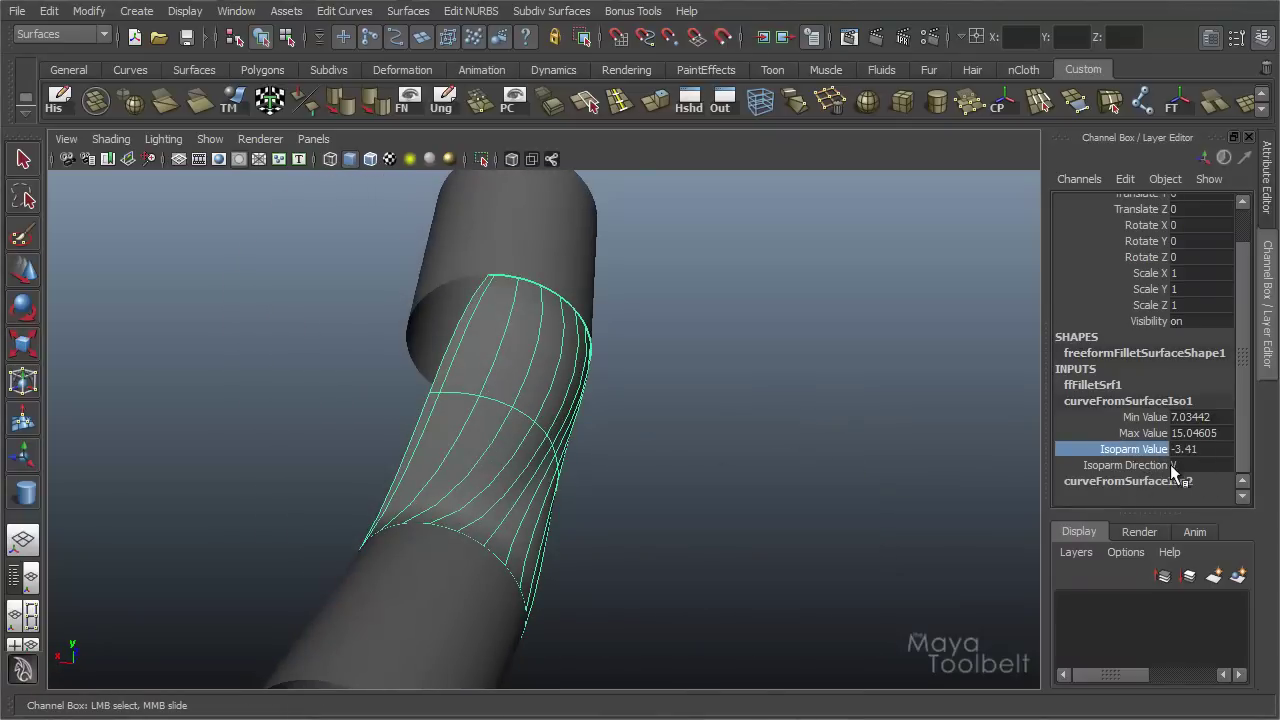
left_click_drag(780, 396, 848, 403, "alt")
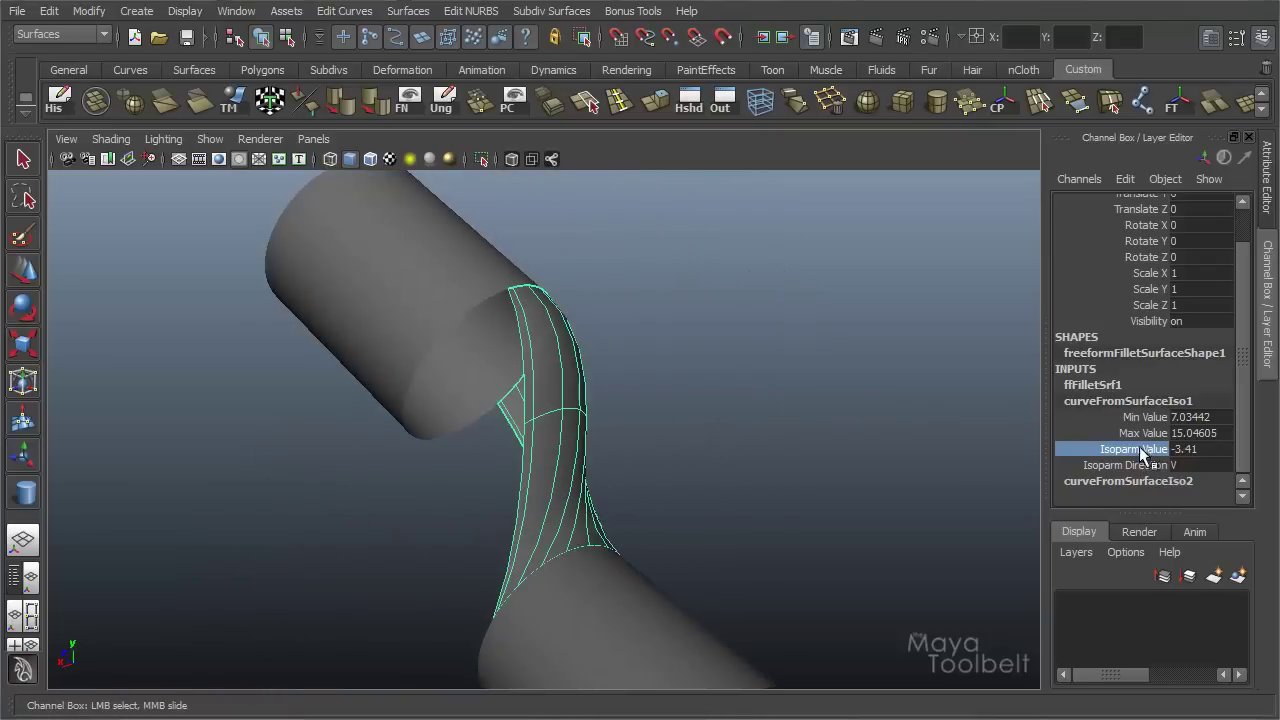
middle_click_drag(896, 422, 858, 432)
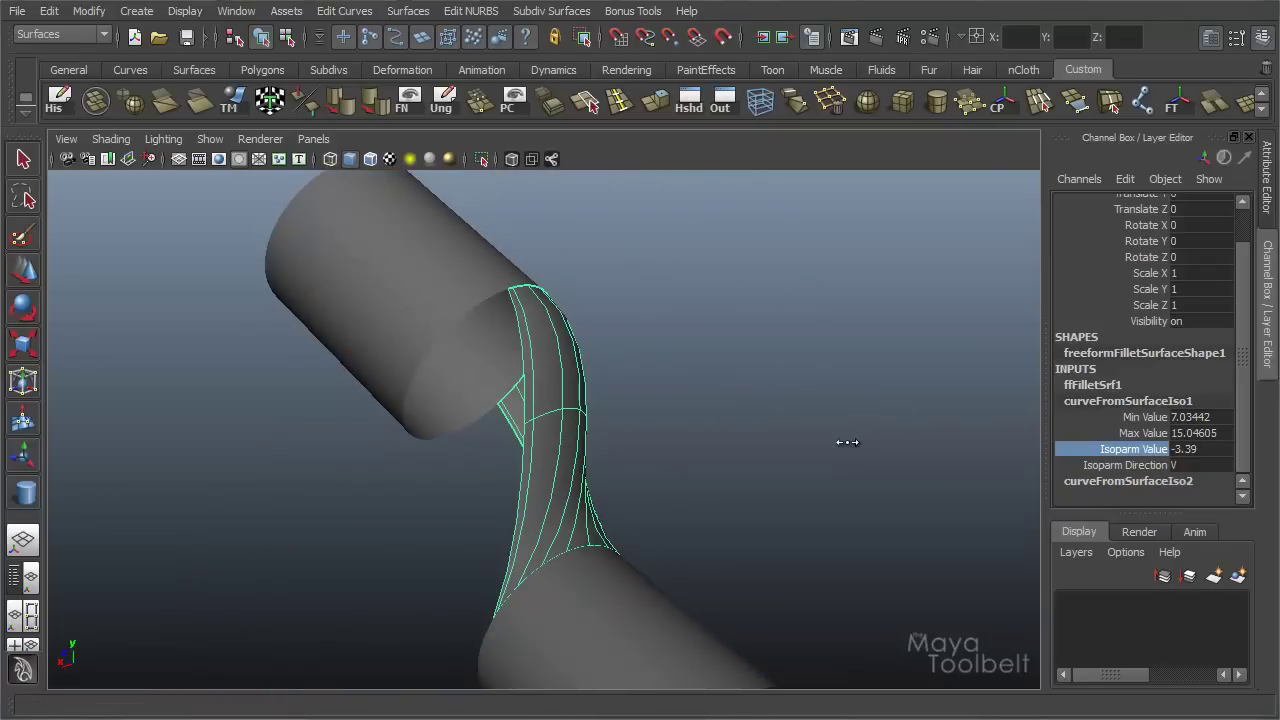
left_click_drag(891, 457, 777, 471, "alt")
left_click(777, 471)
left_click_drag(529, 306, 843, 349, "alt")
right_click_drag(797, 440, 574, 380, "alt")
left_click_drag(574, 380, 637, 428, "alt")
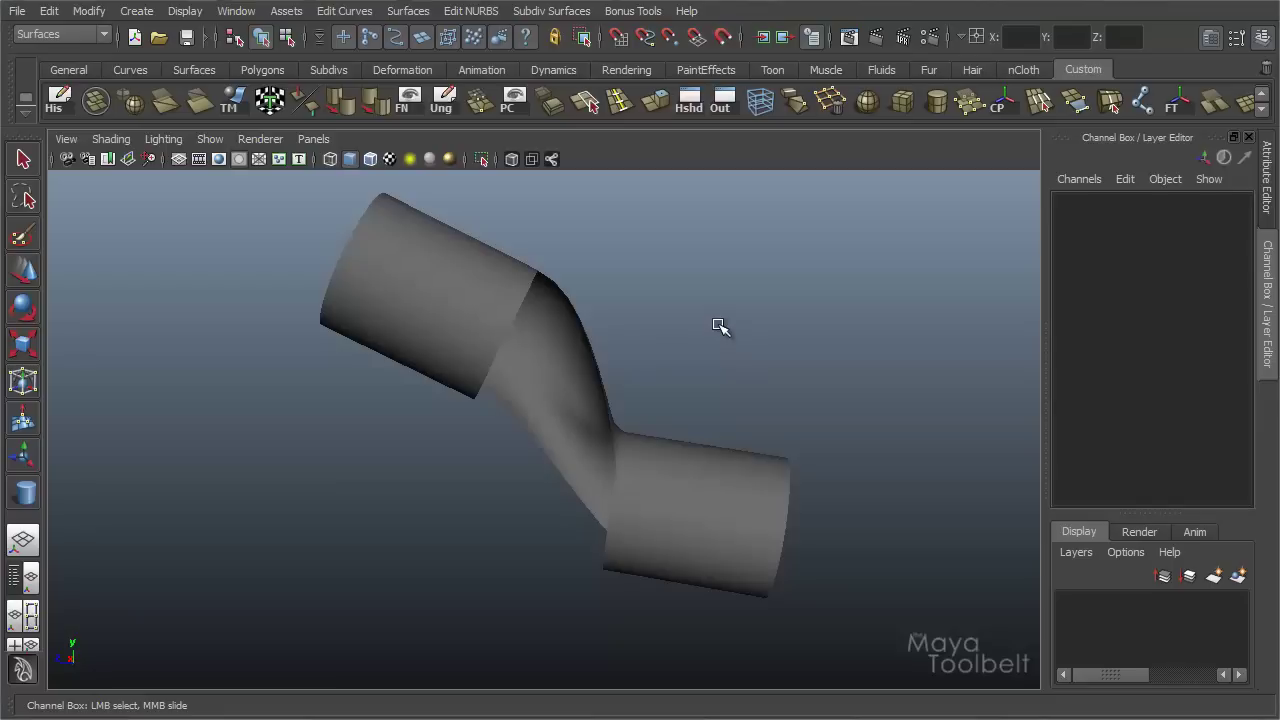
left_click_drag(753, 349, 723, 406, "alt")
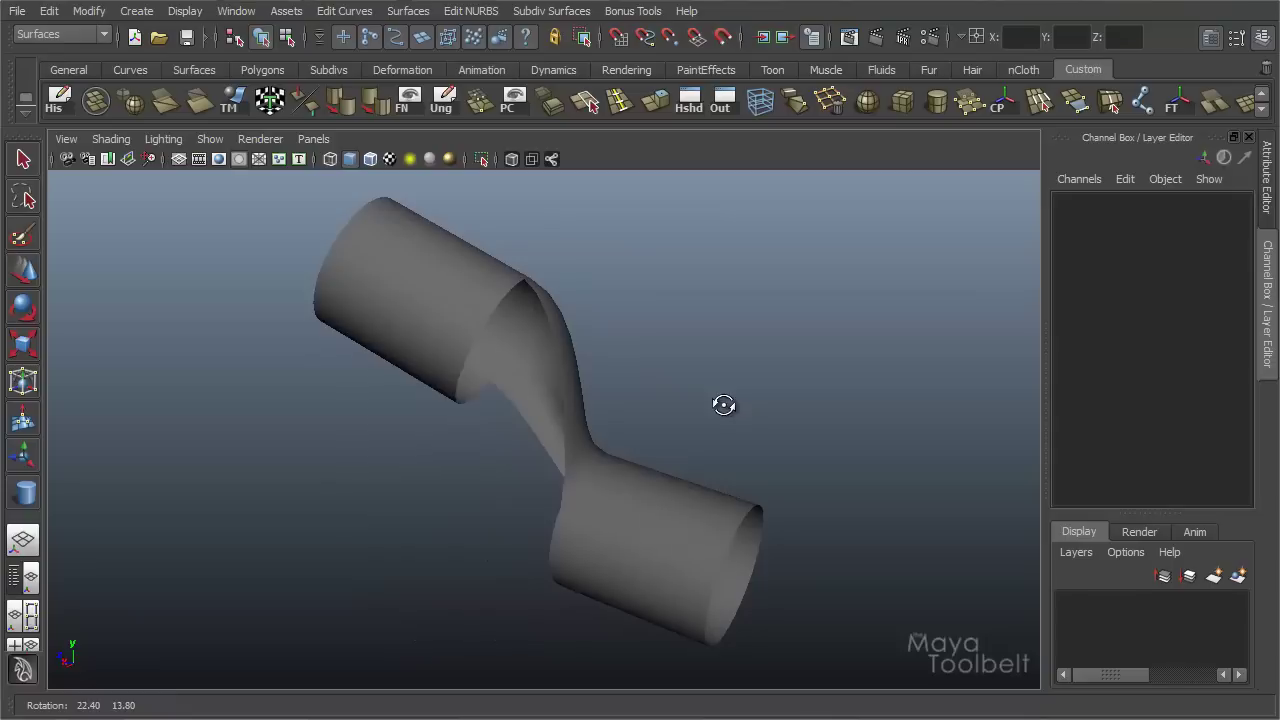